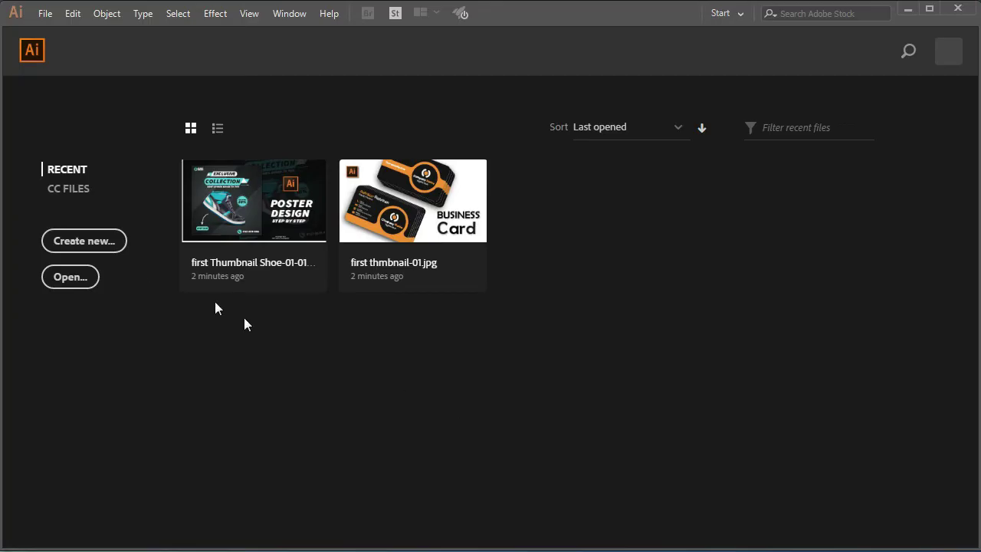
Step: Create a new document with Width 820 px and Height 312 px
click(96, 243)
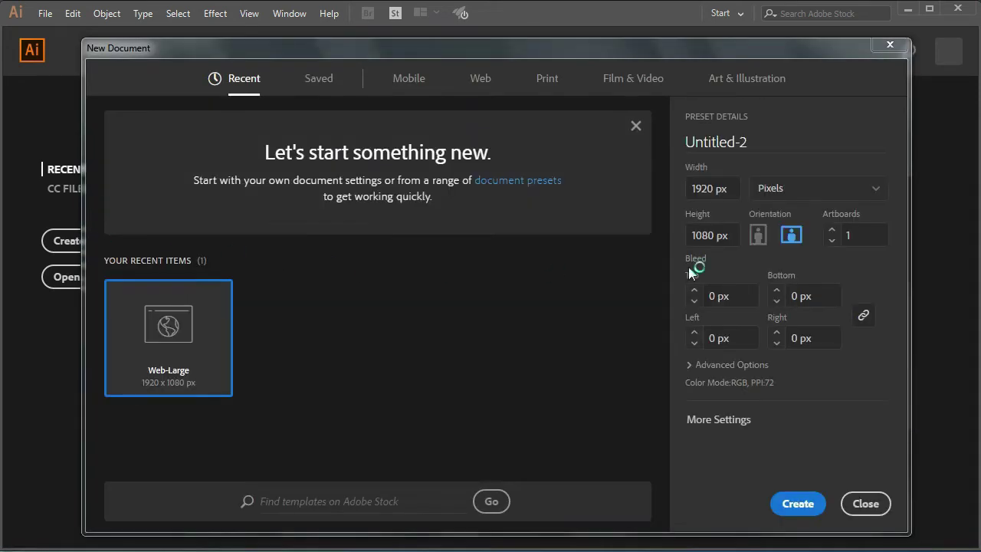
drag(712, 188, 668, 191)
text(820)
drag(711, 236, 686, 234)
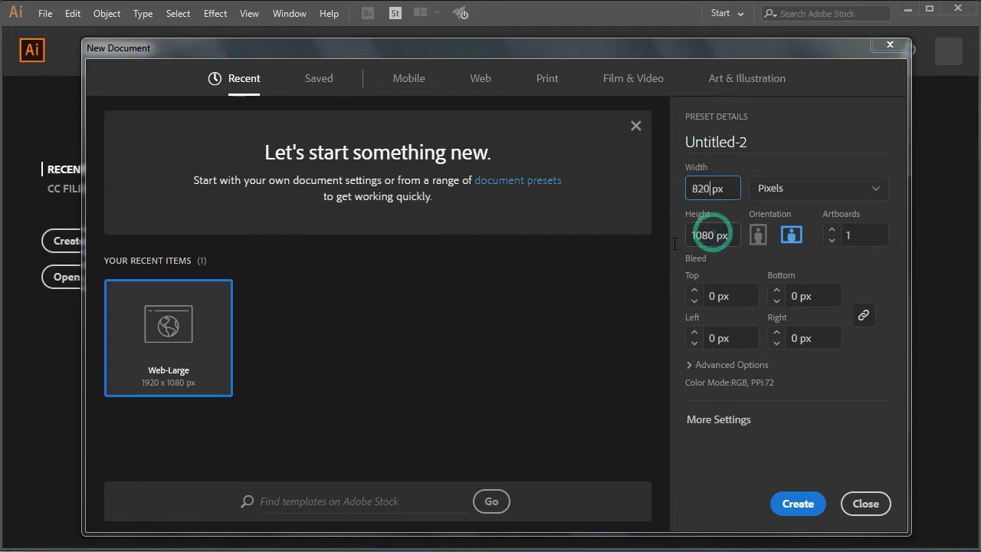
text(312)
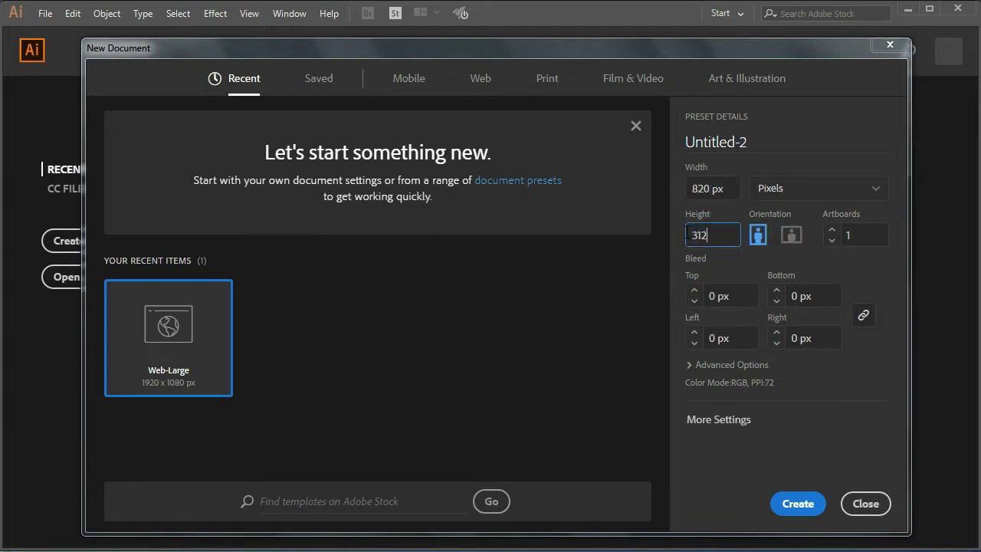
click(797, 507)
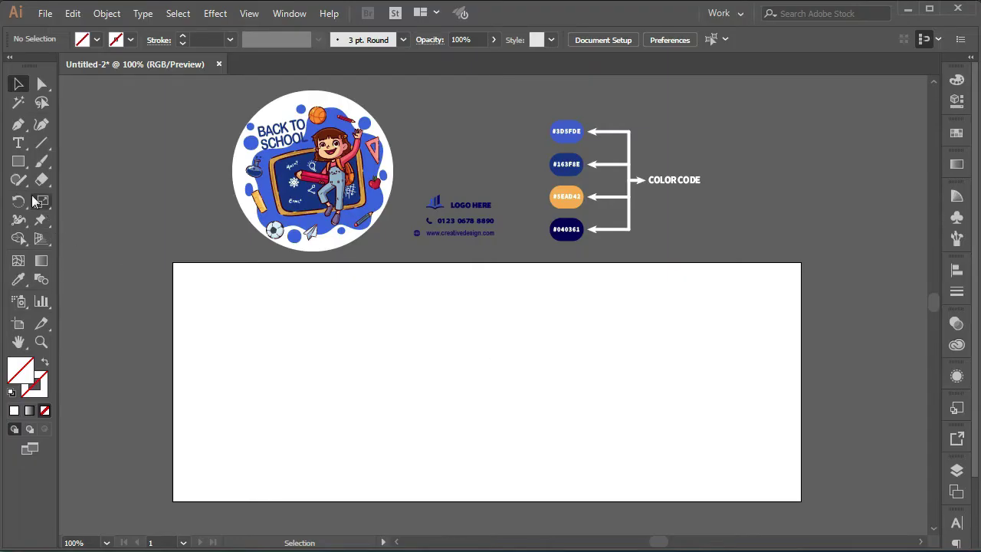
Step: Draw an exact 1 × 1 px rectangle with the Rectangle tool
click(18, 162)
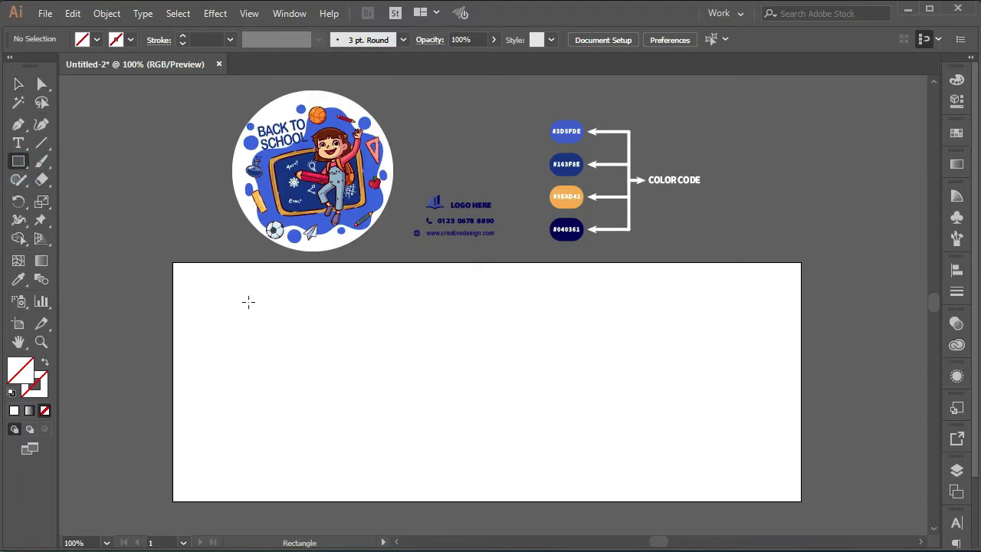
click(281, 317)
text(1)
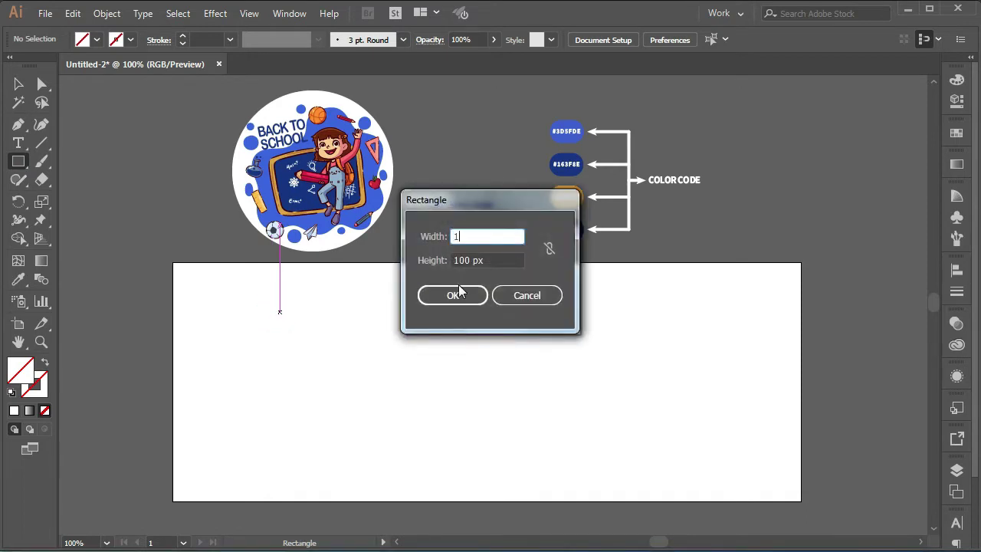
key(Tab)
text(1)
click(436, 296)
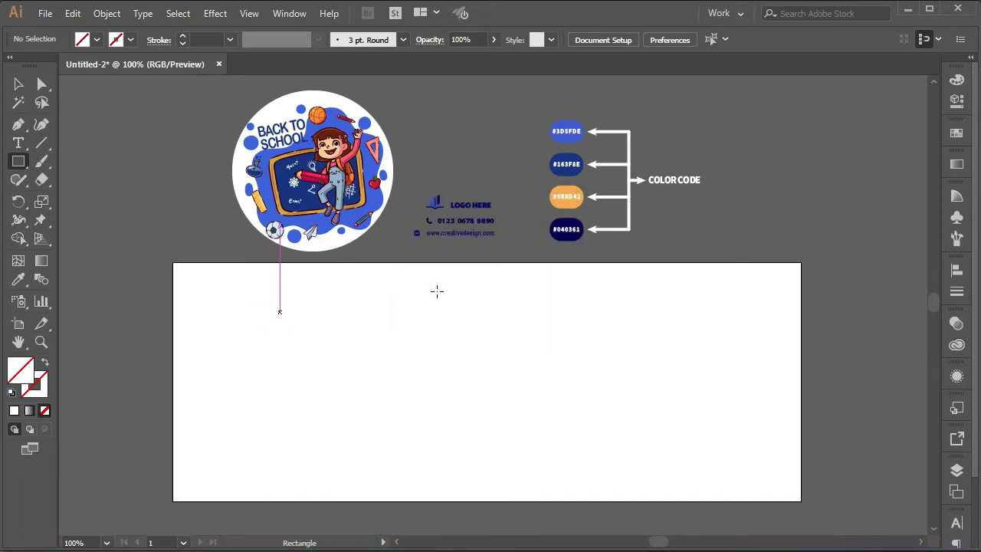
Step: Zoom in on the tiny square and fill it with black #000000
click(19, 83)
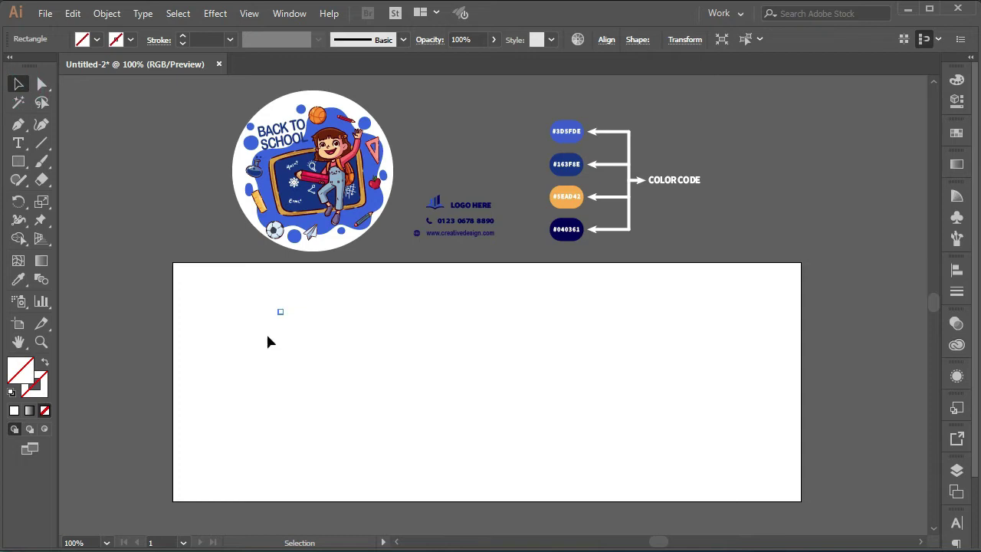
scroll(246, 276, up, 5)
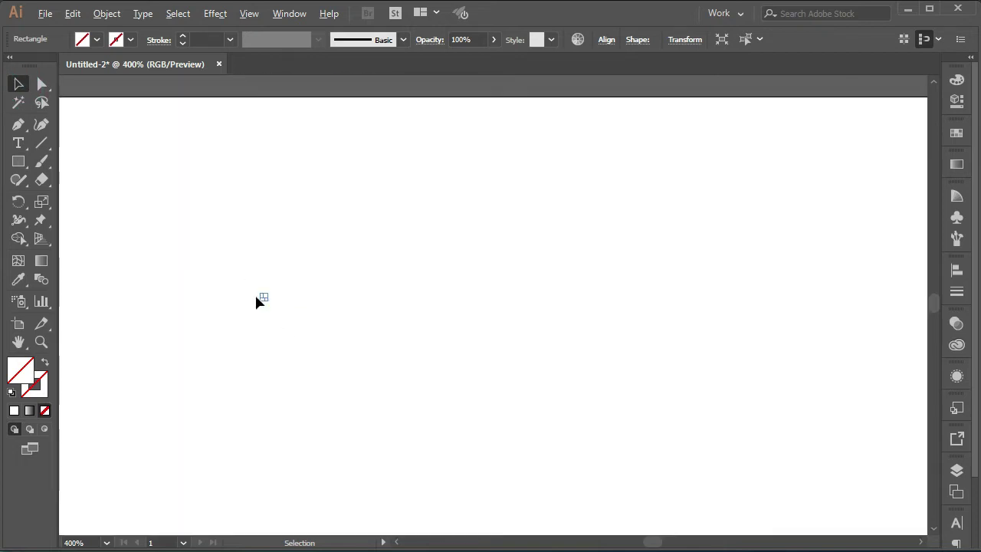
scroll(254, 293, up, 3)
scroll(310, 389, up, 4)
drag(406, 405, 330, 293)
double_click(20, 370)
text(000000)
click(914, 148)
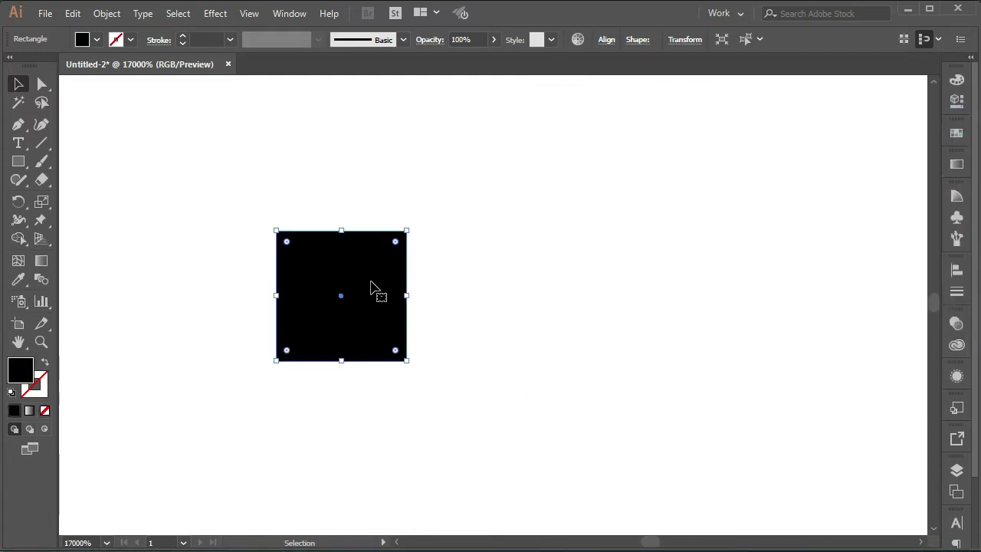
Step: Duplicate the black square just below the original and select the squares together
drag(376, 289, 383, 397)
drag(385, 483, 446, 424)
scroll(499, 396, down, 2)
scroll(499, 396, right, 2)
mouse_move(394, 180)
mouse_down()
mouse_move(300, 426)
mouse_move(691, 426)
mouse_up()
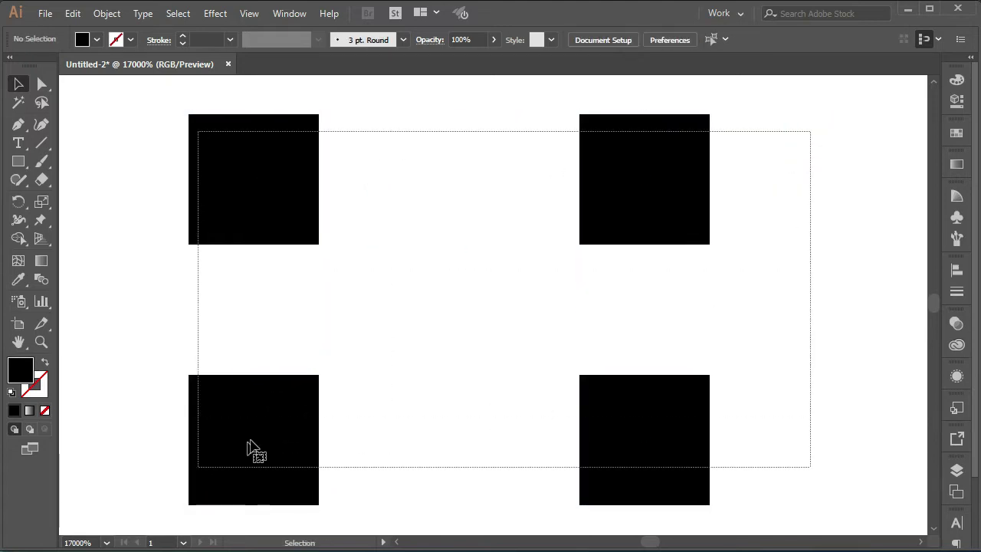
Step: Select all four black squares and set their opacity to 35%
drag(810, 132, 197, 470)
scroll(618, 319, down, 1)
scroll(724, 313, right, 1)
scroll(766, 322, right, 3)
click(955, 324)
double_click(887, 339)
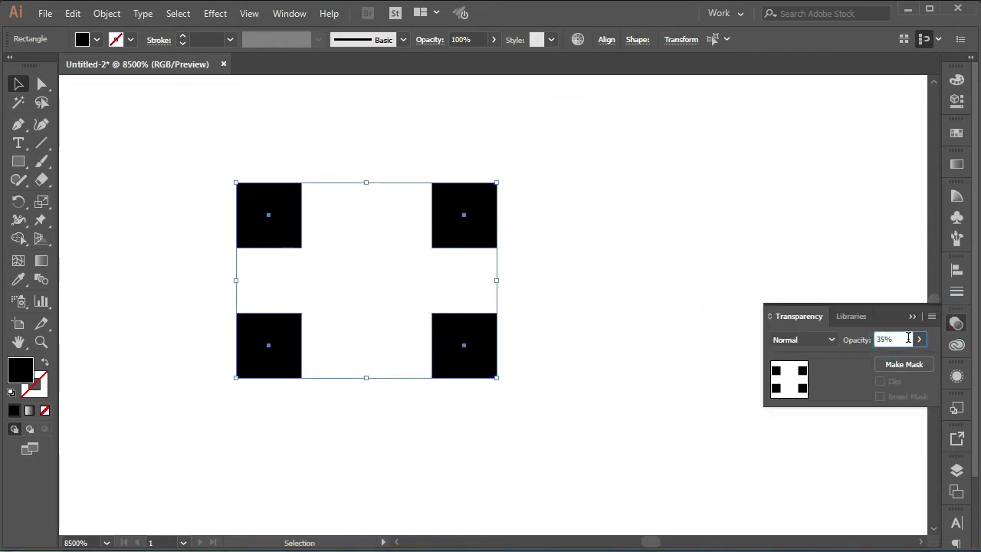
click(853, 365)
click(912, 317)
Step: Save the squares as a new pattern swatch, then delete them from the canvas
click(956, 132)
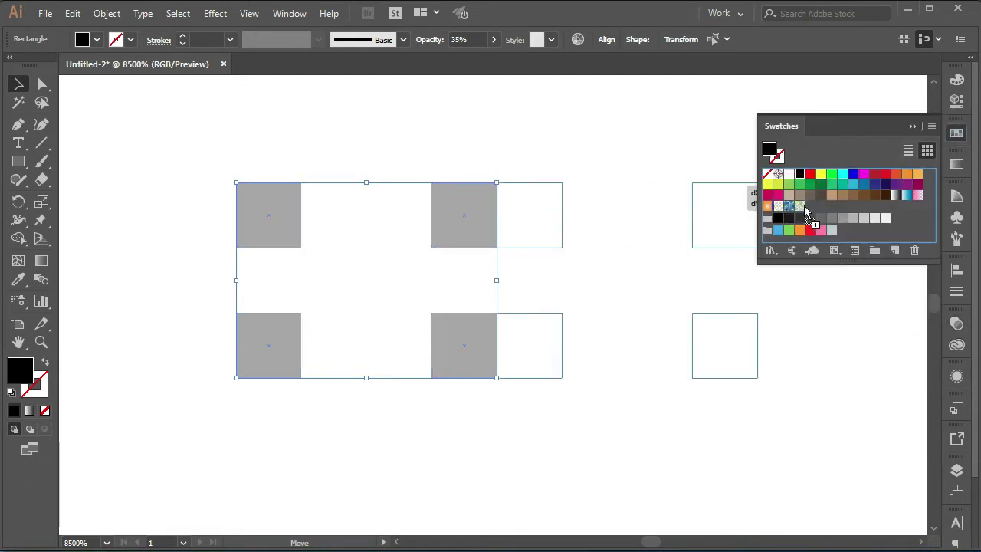
drag(472, 216, 866, 186)
click(912, 127)
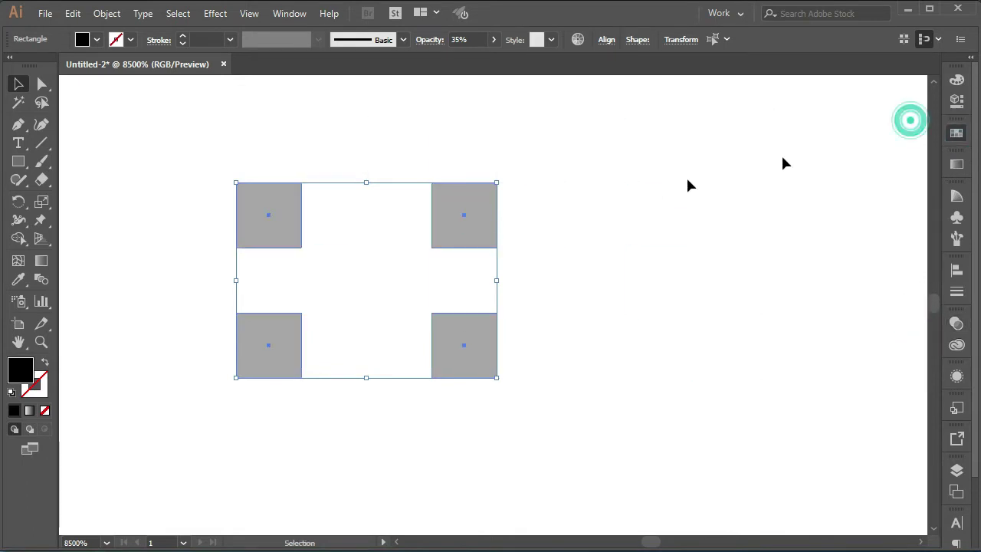
key(Delete)
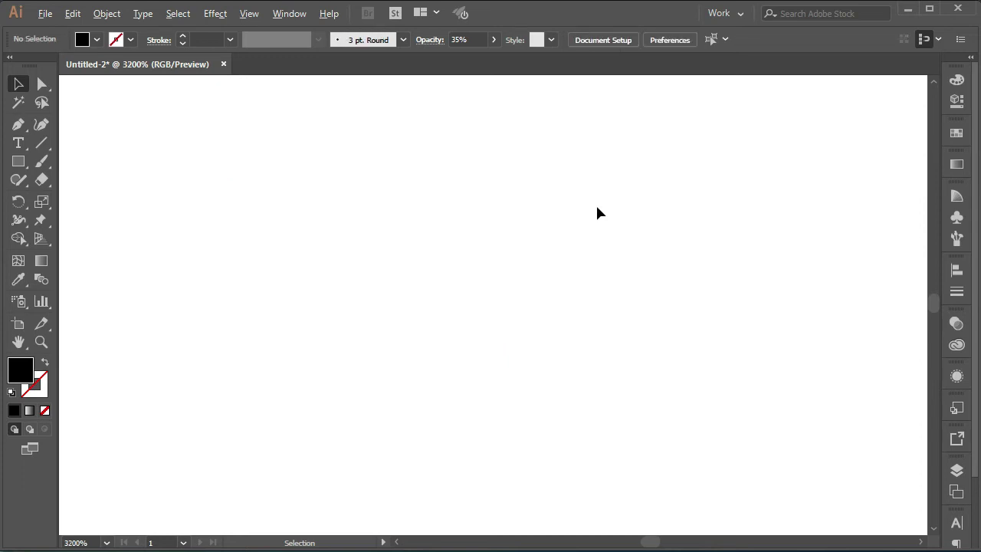
key(ctrl+1)
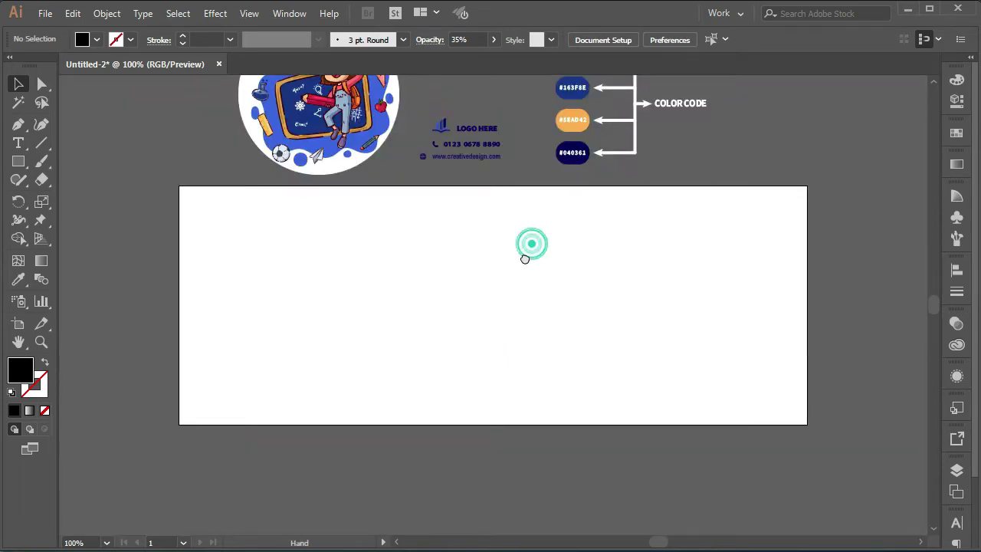
Step: Draw a rectangle covering the whole artboard and fill it with the new dot pattern
drag(524, 259, 516, 276)
click(18, 161)
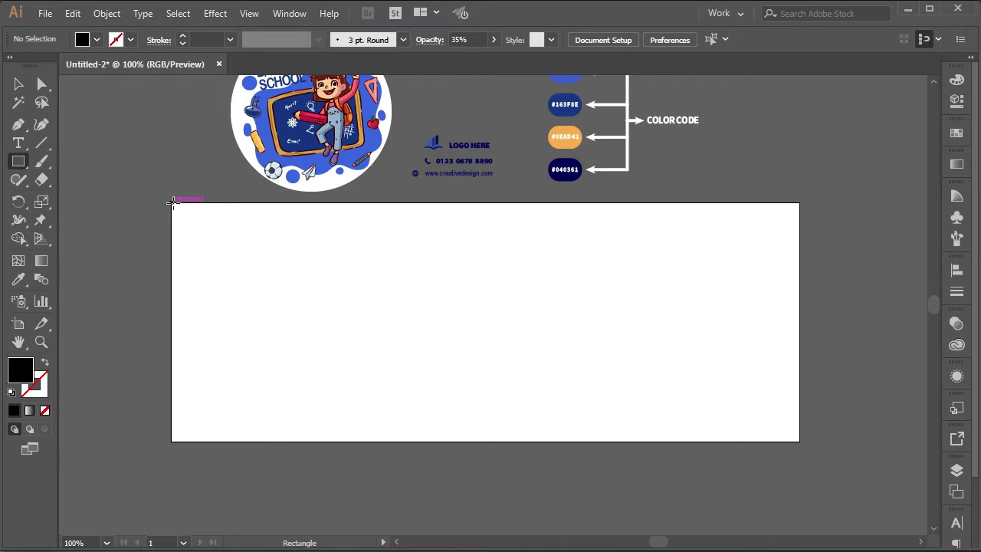
drag(170, 201, 798, 440)
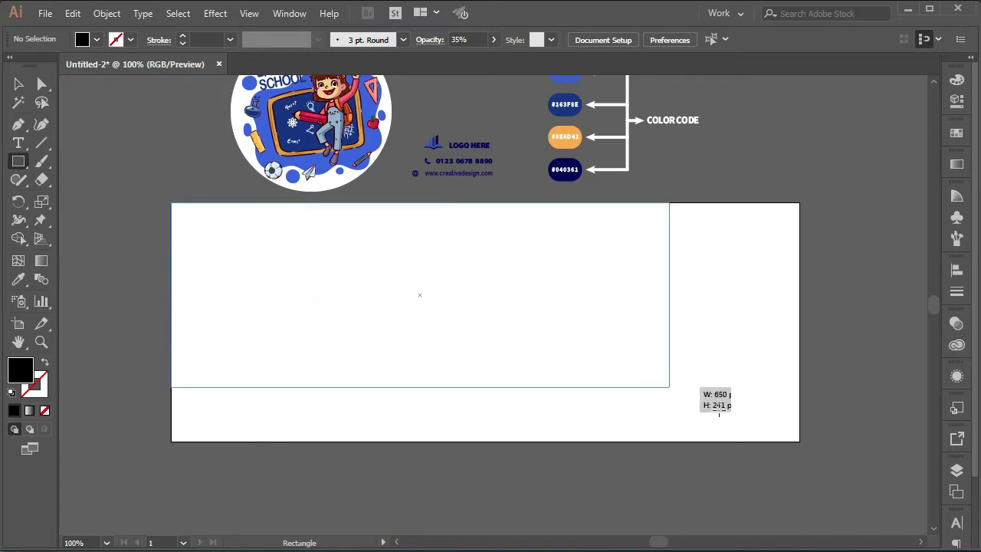
drag(798, 440, 799, 441)
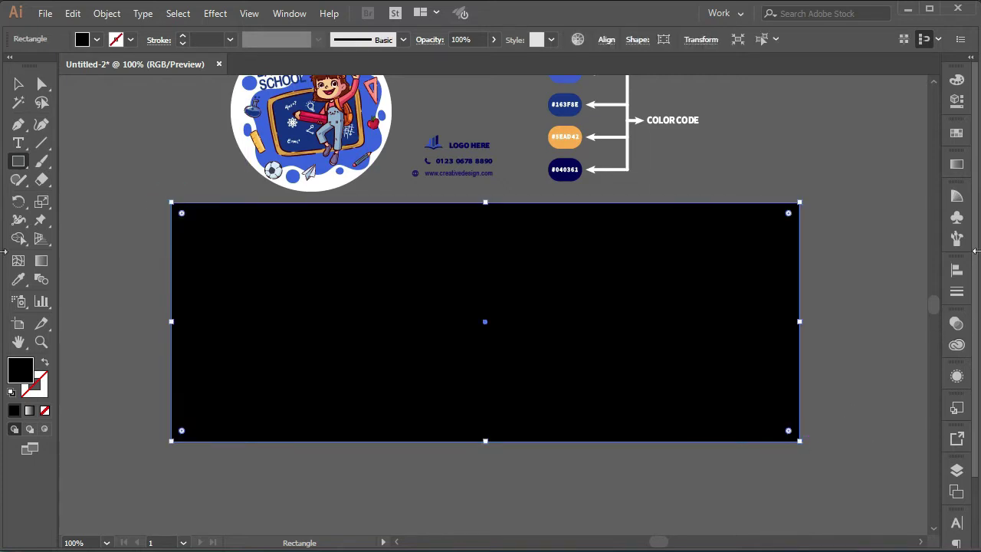
click(956, 134)
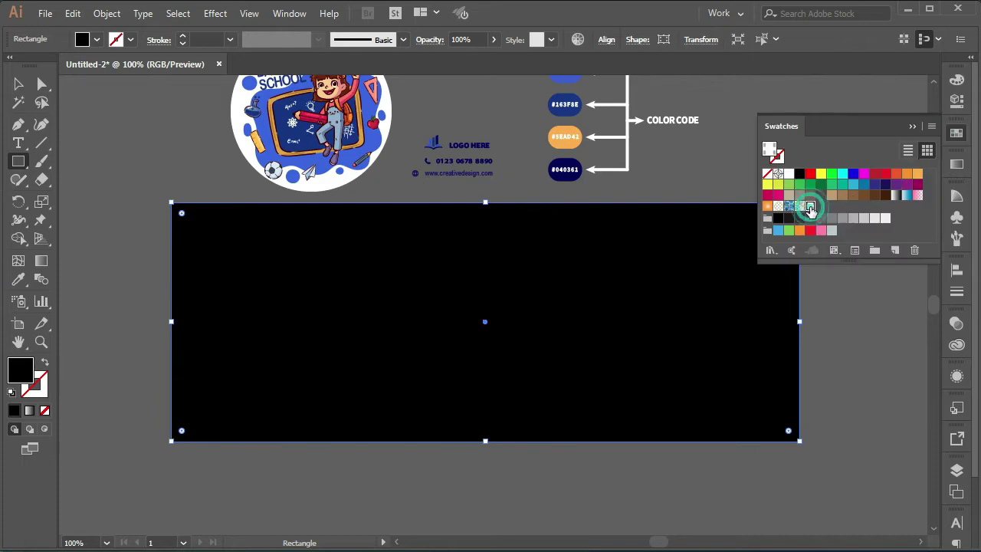
click(800, 206)
click(910, 122)
Step: Set the pattern rectangle's opacity to 20% and lock it in place
click(956, 323)
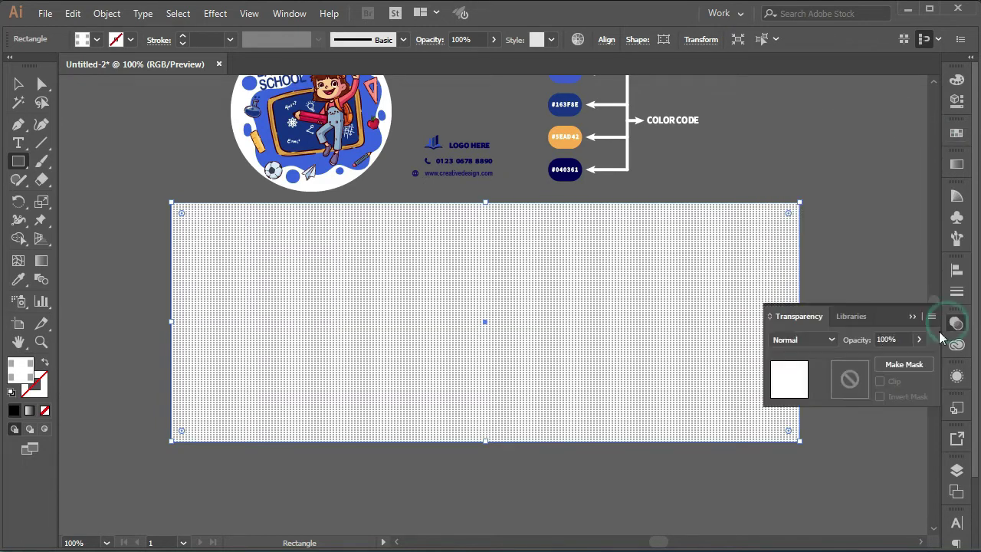
click(885, 339)
text(20)
click(861, 355)
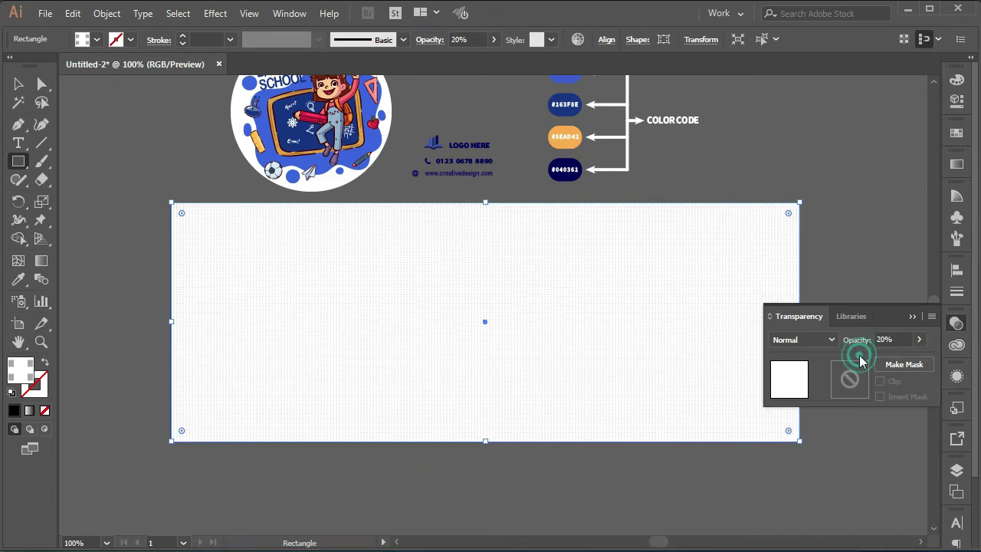
click(912, 315)
click(101, 14)
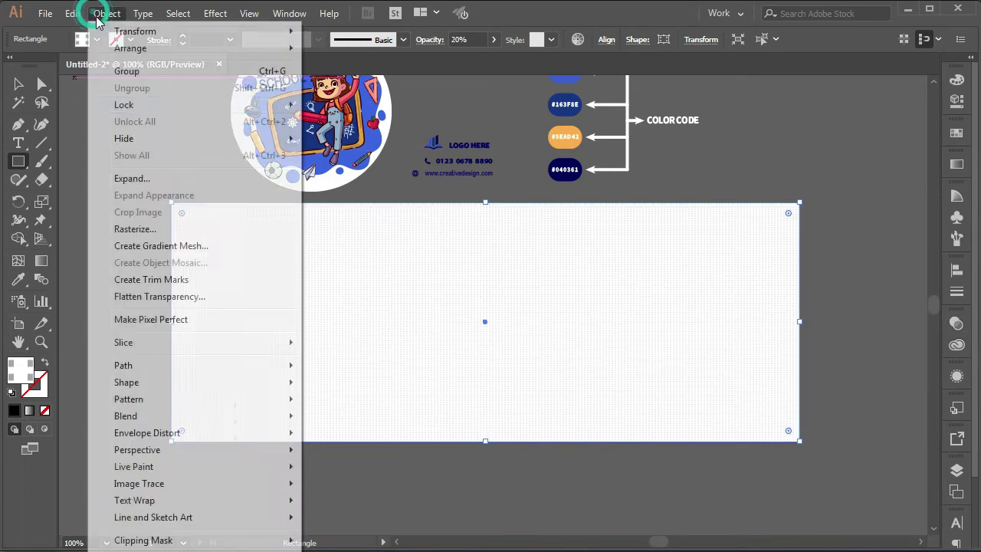
mouse_move(124, 105)
click(341, 105)
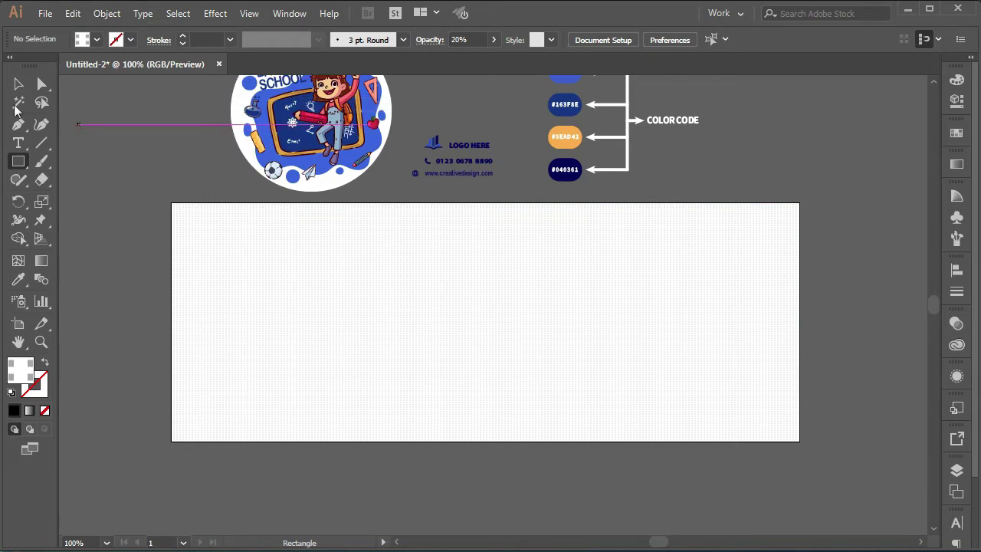
key(v)
drag(443, 285, 366, 288)
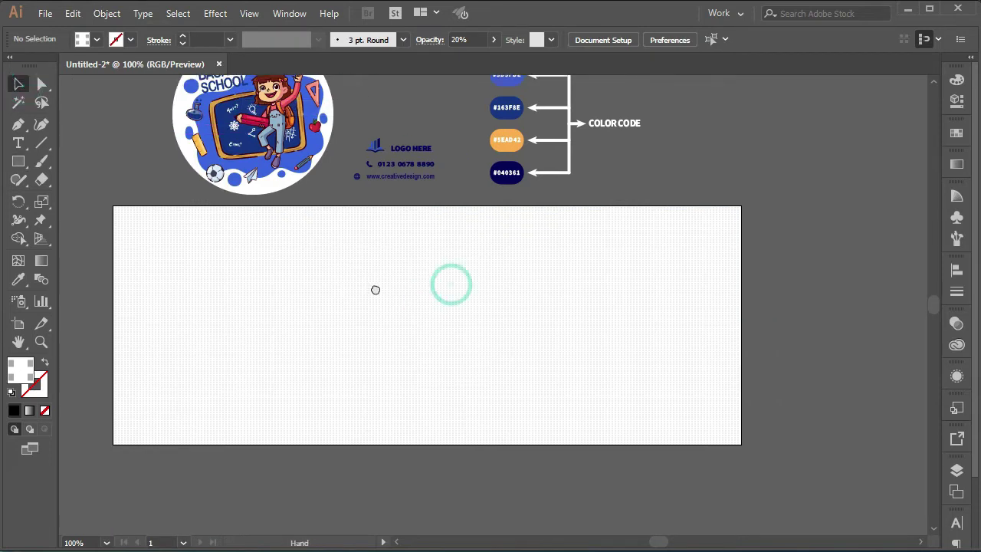
Step: Add a 380 × 312 px rectangle filled navy #040361 at the artboard's top-right
key(m)
click(365, 322)
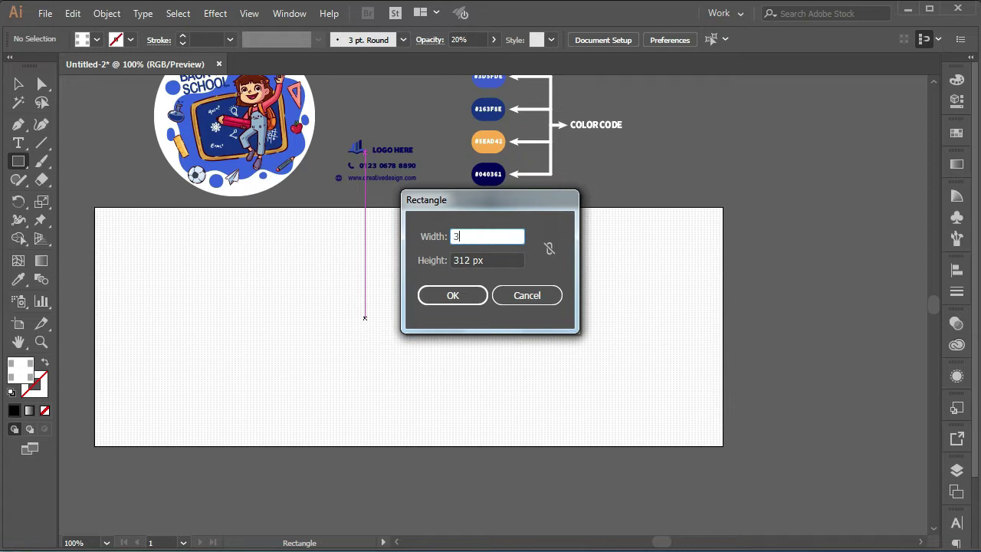
click(452, 295)
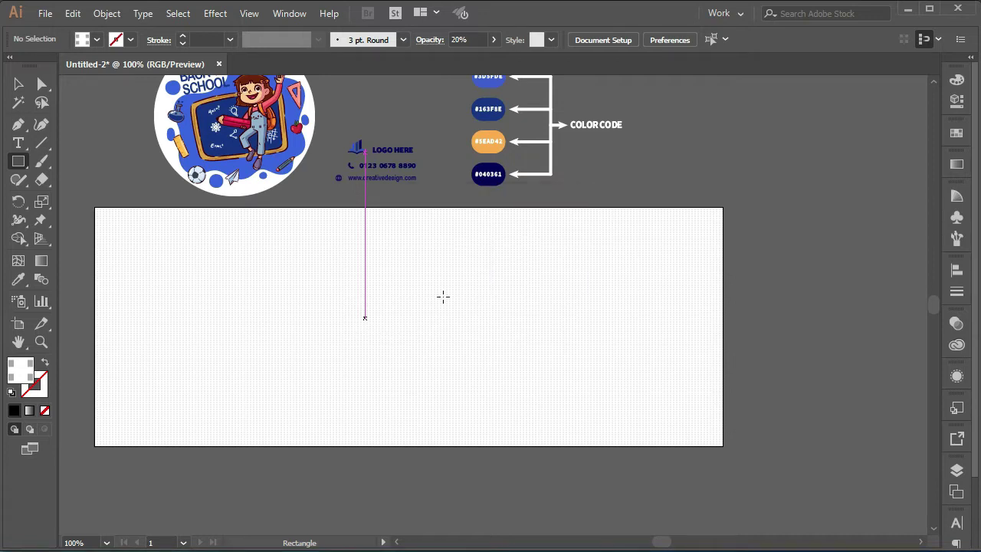
click(18, 83)
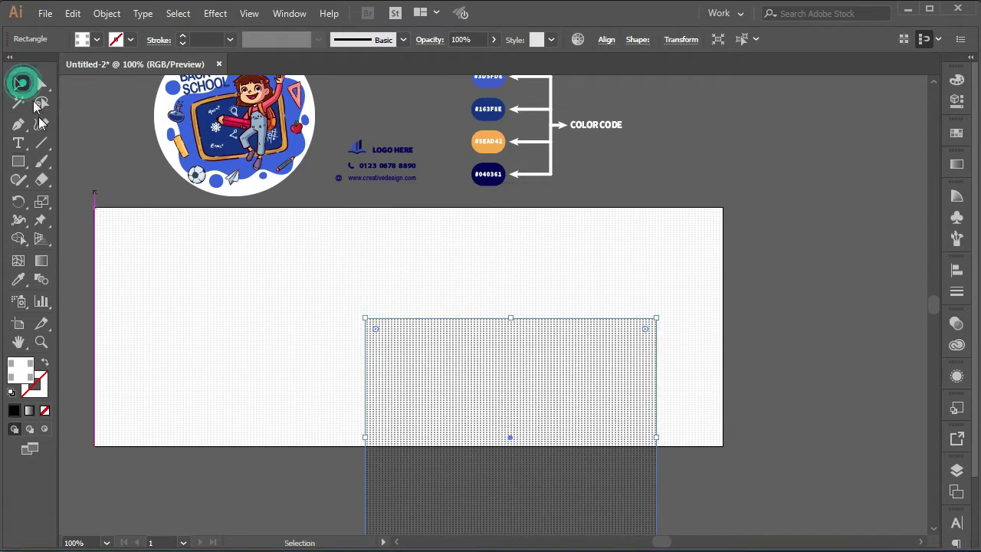
click(19, 279)
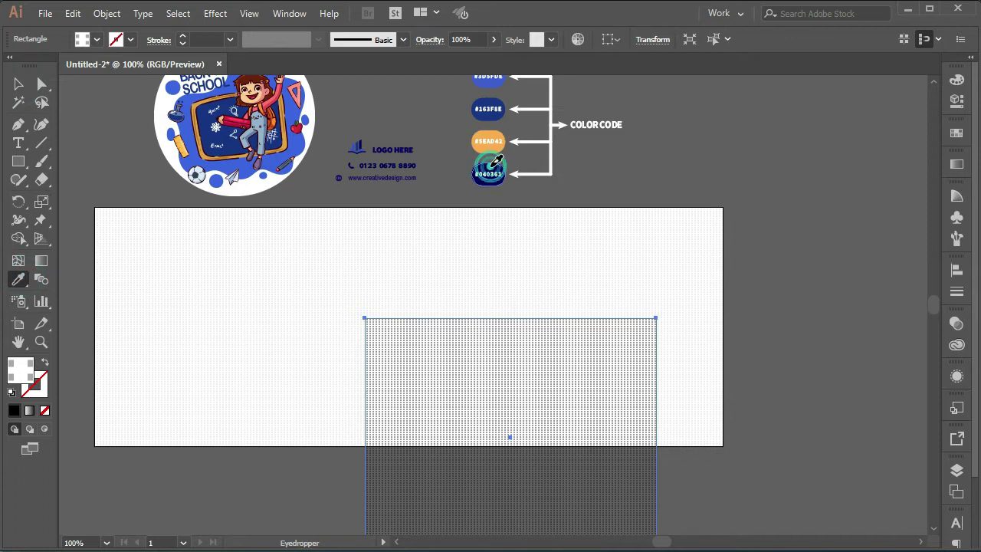
click(492, 164)
key(v)
drag(528, 368, 563, 212)
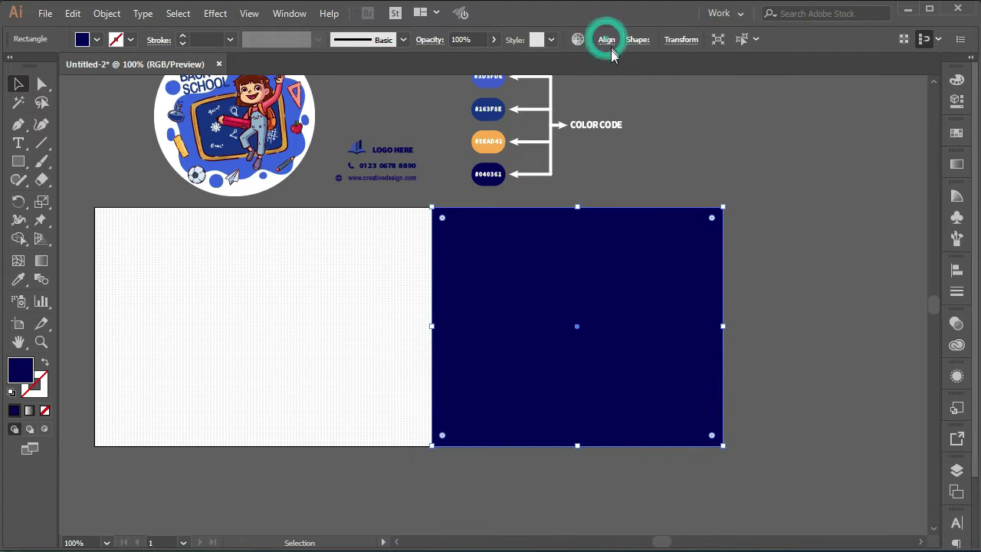
Step: Align the navy rectangle to the artboard's vertical centre and begin a new rectangle
click(608, 42)
click(594, 166)
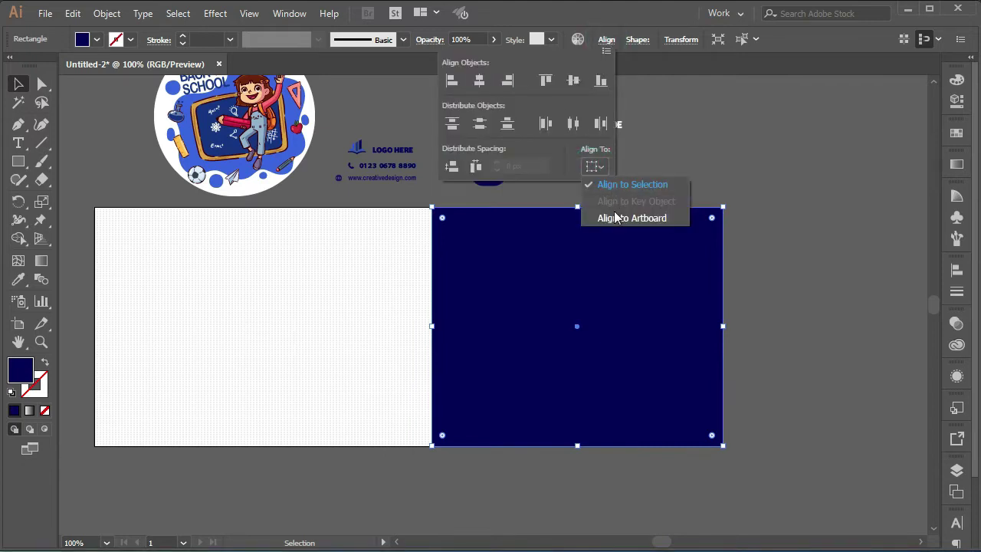
click(613, 218)
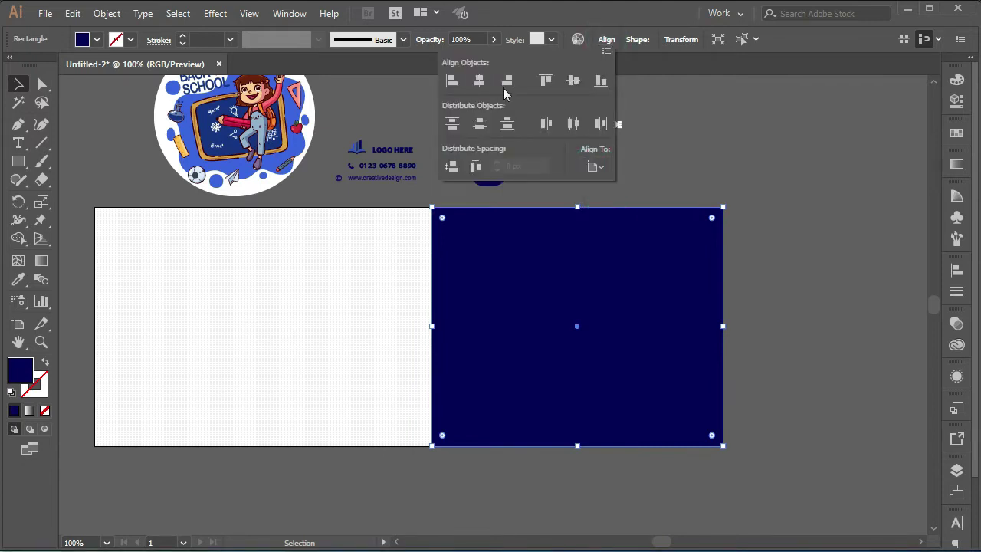
click(574, 81)
click(175, 228)
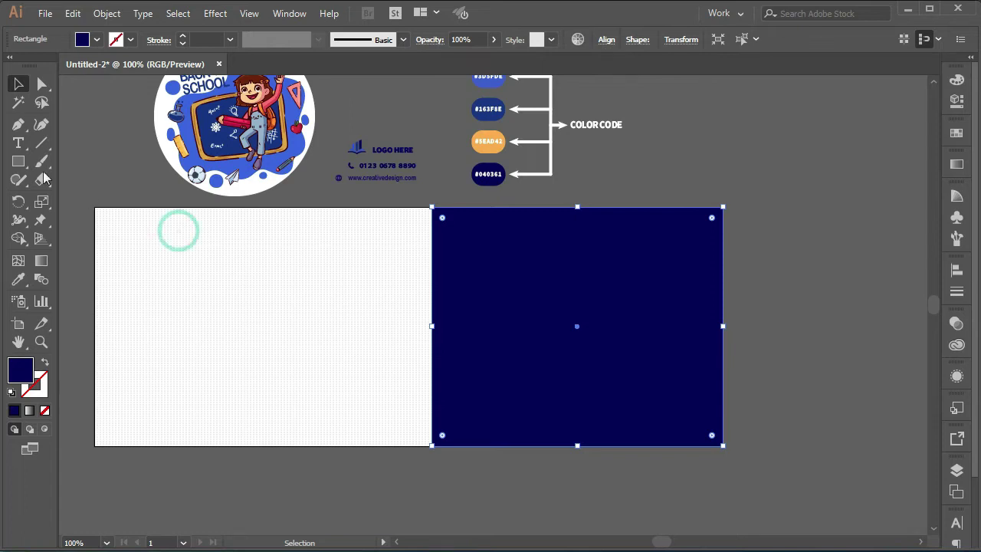
click(18, 161)
click(204, 253)
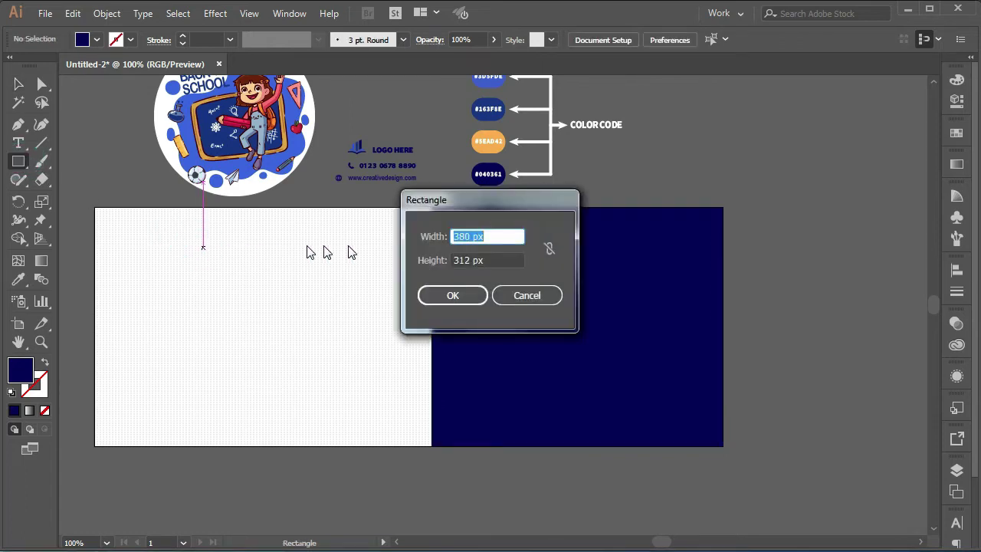
Step: Create a 28 × 512 px navy bar and move it over the banner
text(28)
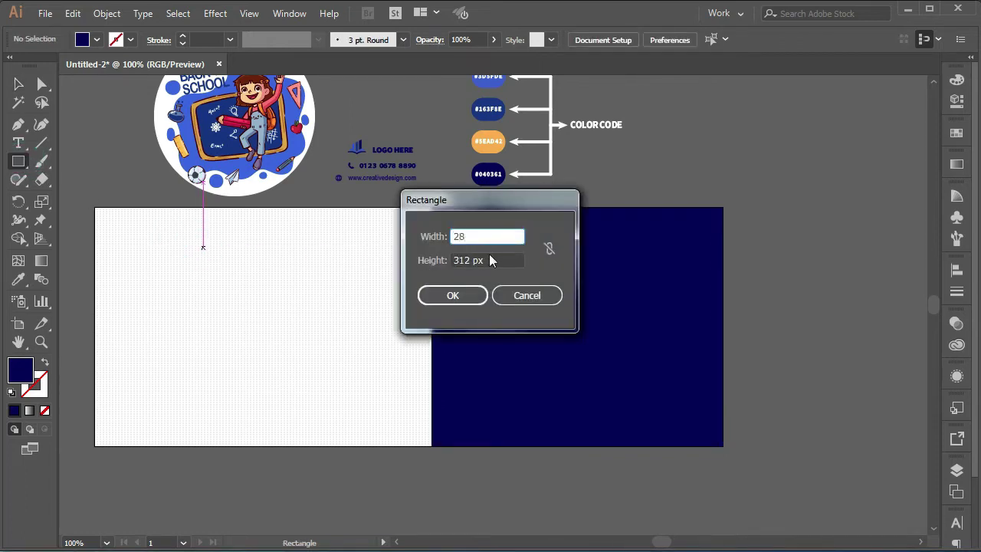
click(460, 260)
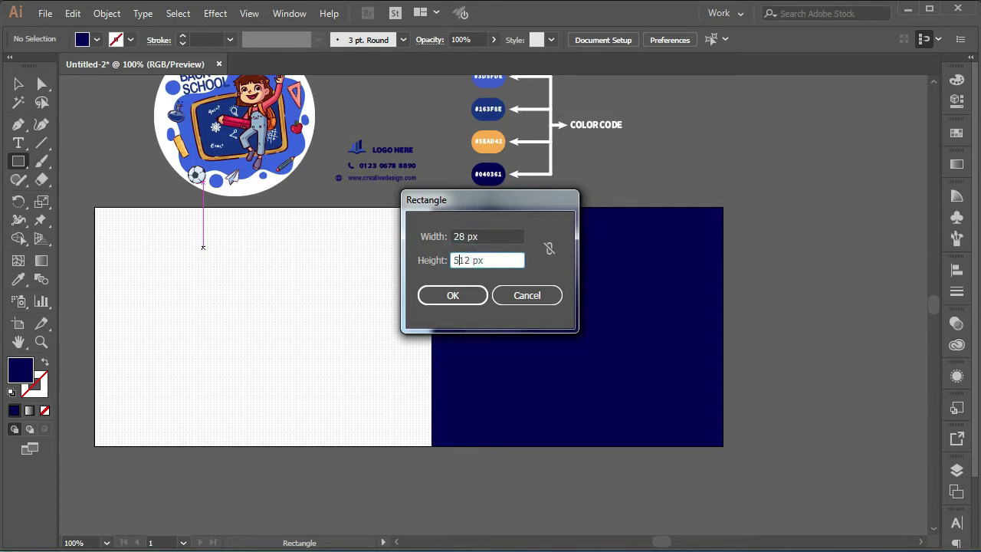
click(461, 296)
click(19, 85)
drag(220, 365, 342, 223)
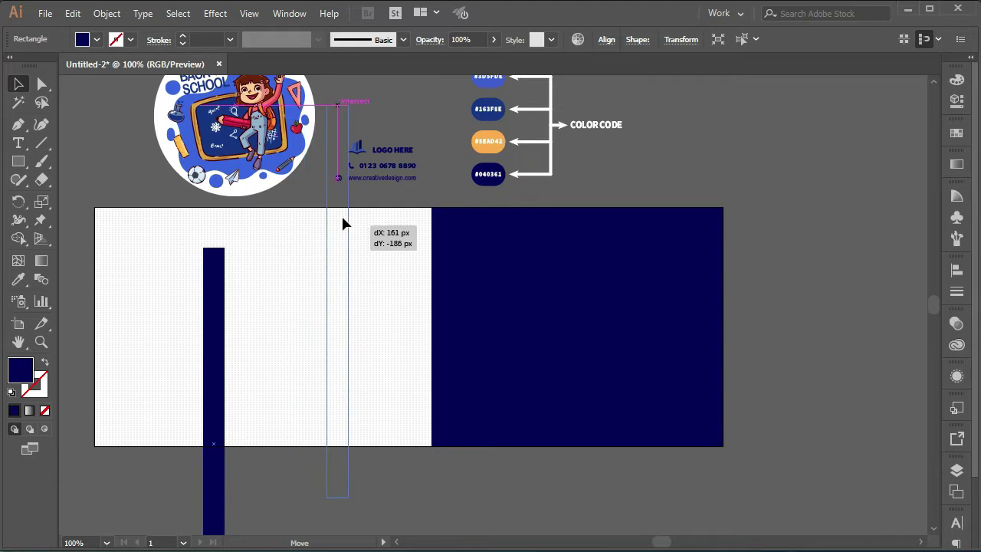
Step: Rotate the bar 45° and snap it to the navy block's top-left corner
drag(351, 494, 552, 440)
drag(389, 346, 600, 393)
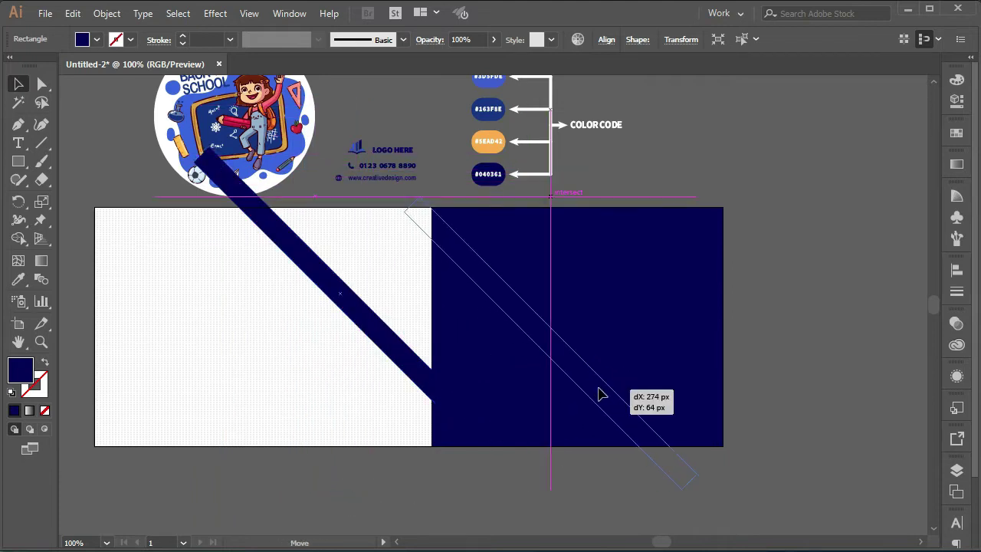
drag(600, 394, 597, 396)
scroll(443, 217, up, 5)
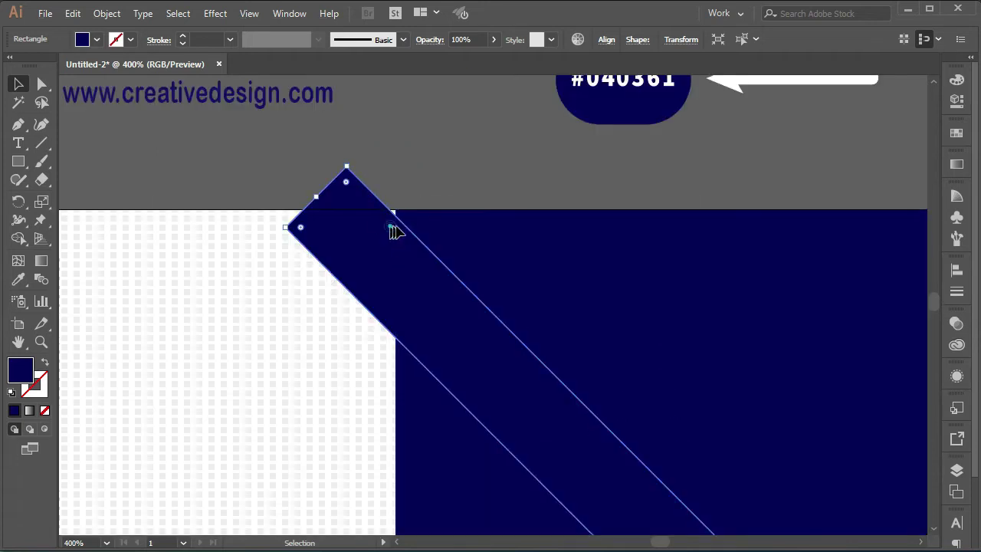
drag(394, 228, 401, 235)
scroll(443, 283, down, 1)
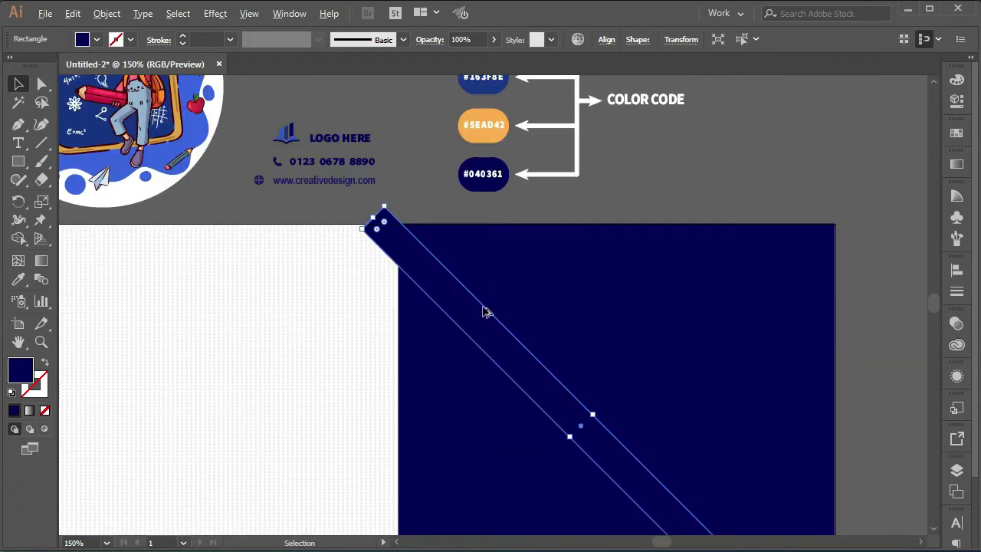
scroll(483, 312, down, 1)
drag(659, 224, 471, 344)
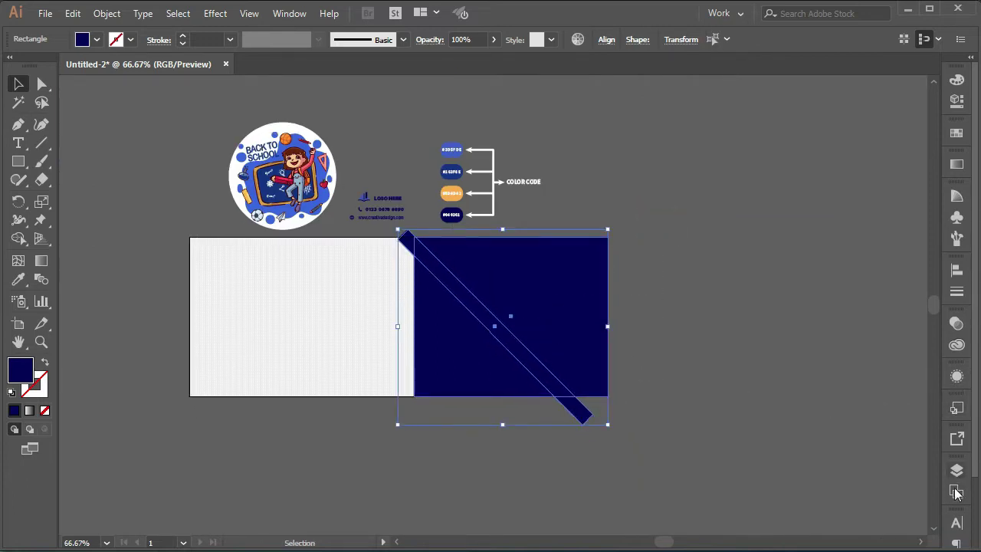
Step: Subtract the bar from the navy rectangle with Minus Front, ungroup, and delete the lower-left piece
click(970, 57)
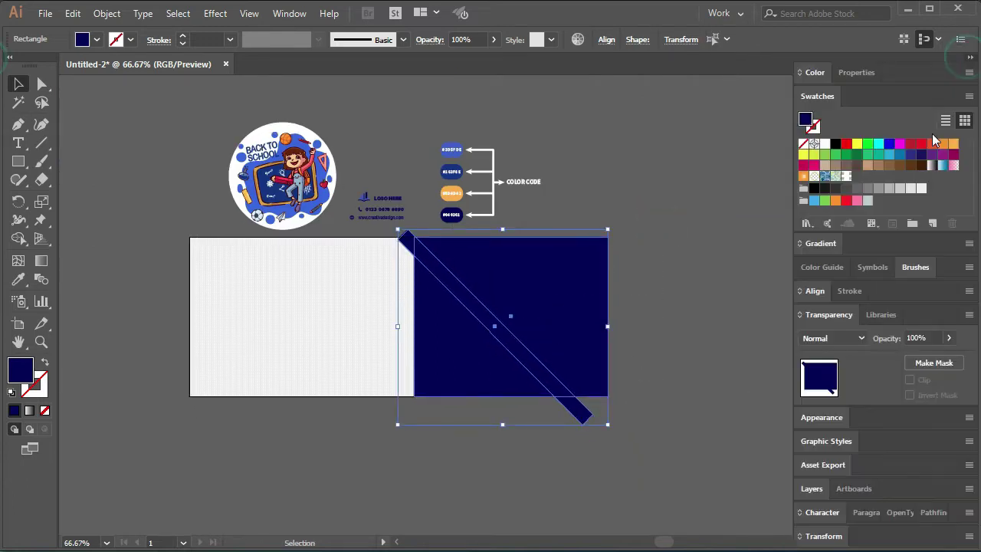
click(933, 512)
click(835, 471)
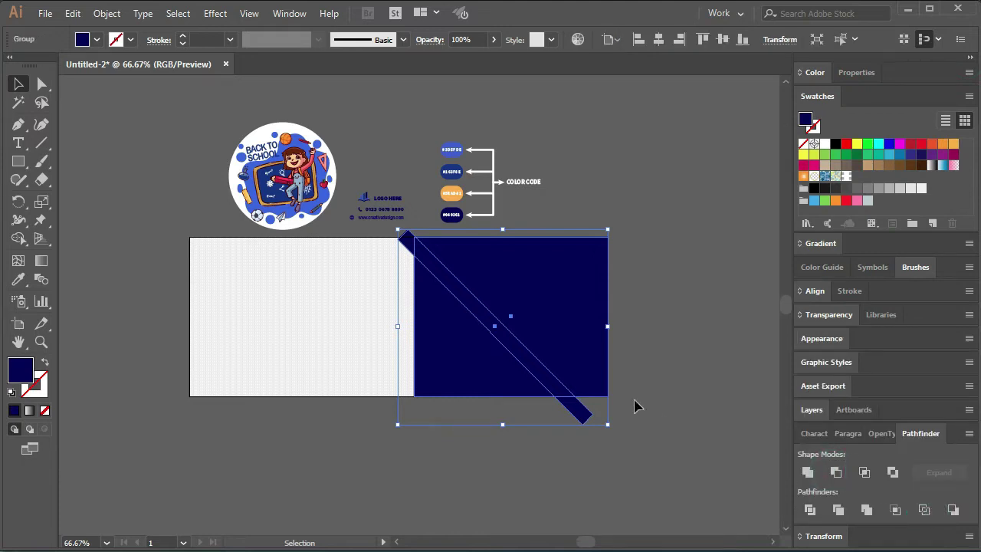
right_click(557, 346)
click(536, 449)
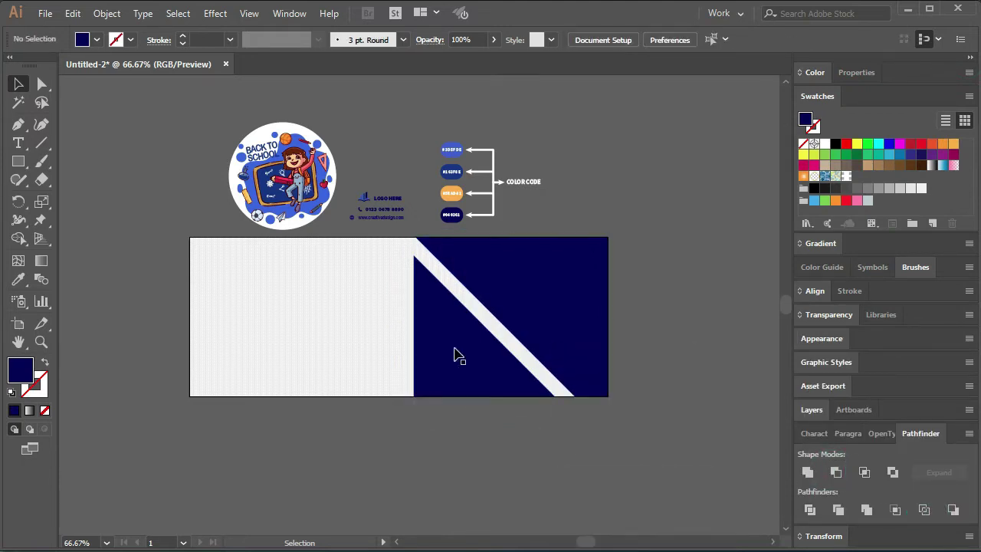
click(455, 351)
key(Delete)
click(21, 164)
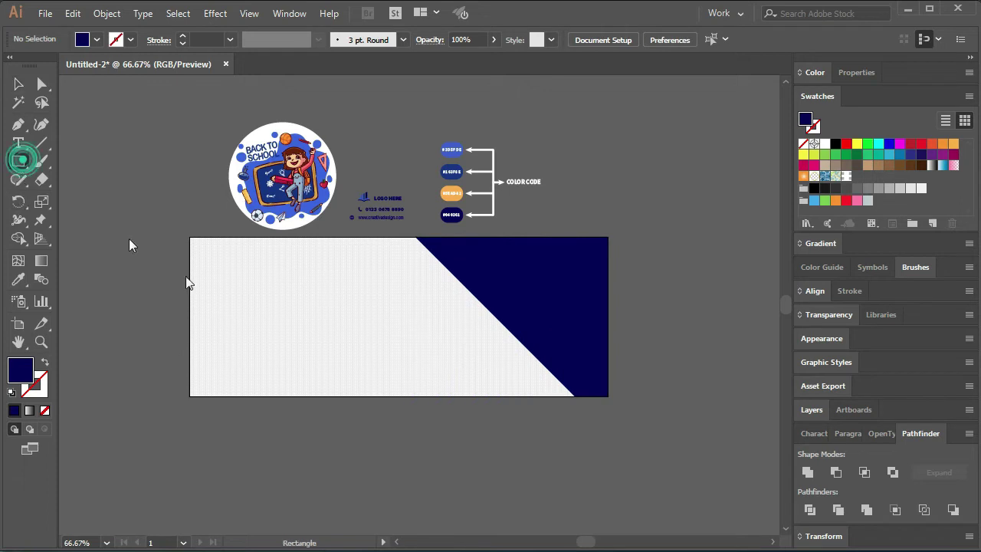
click(299, 299)
Step: Create a second 28 × 512 px bar, rotate it 45°, and lay it along the slanted edge
click(452, 295)
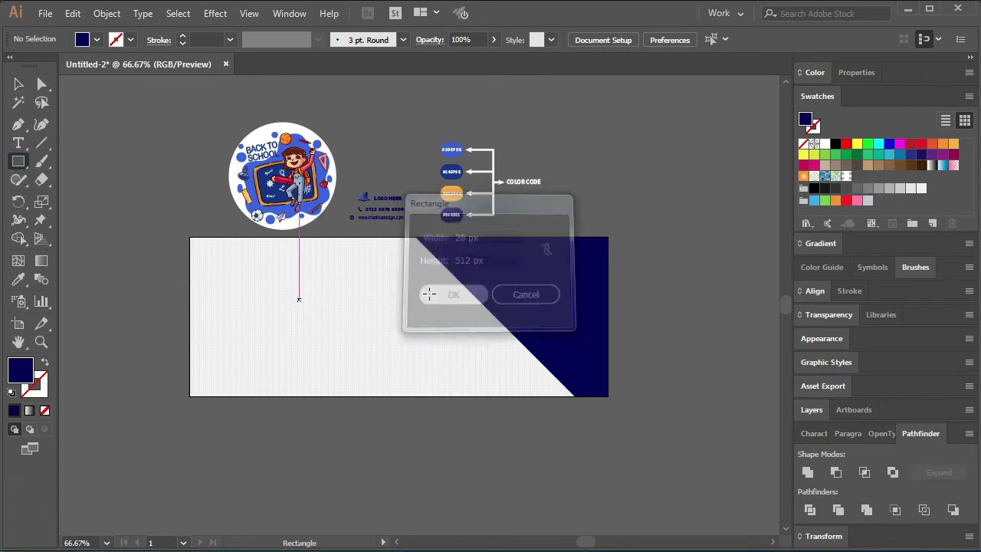
key(v)
drag(310, 306, 310, 139)
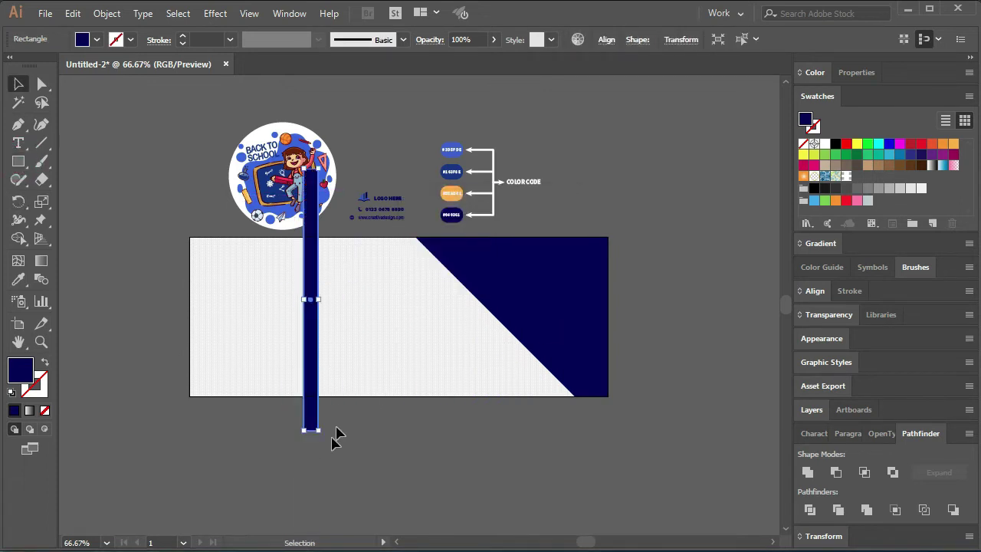
drag(316, 441, 455, 434)
drag(343, 325, 521, 357)
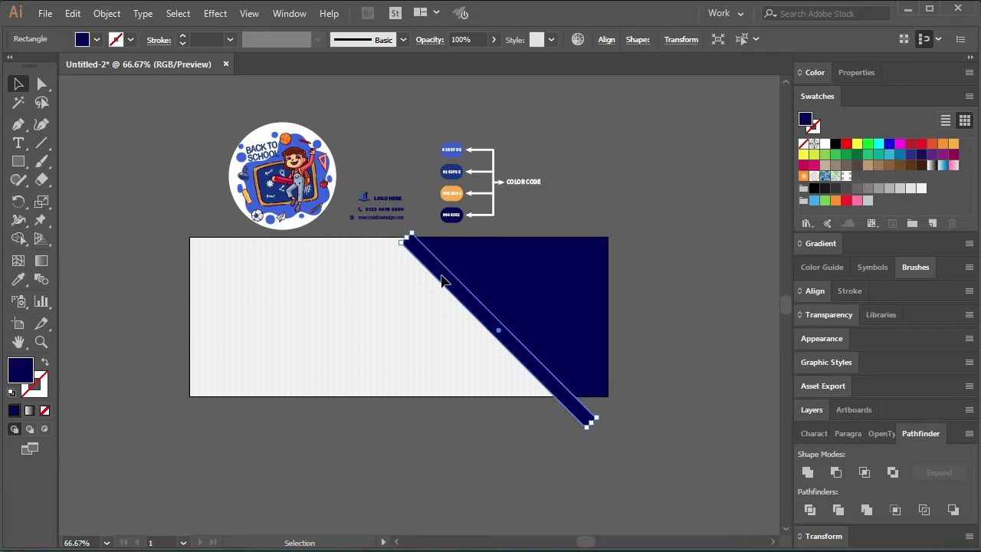
drag(429, 266, 414, 250)
click(496, 432)
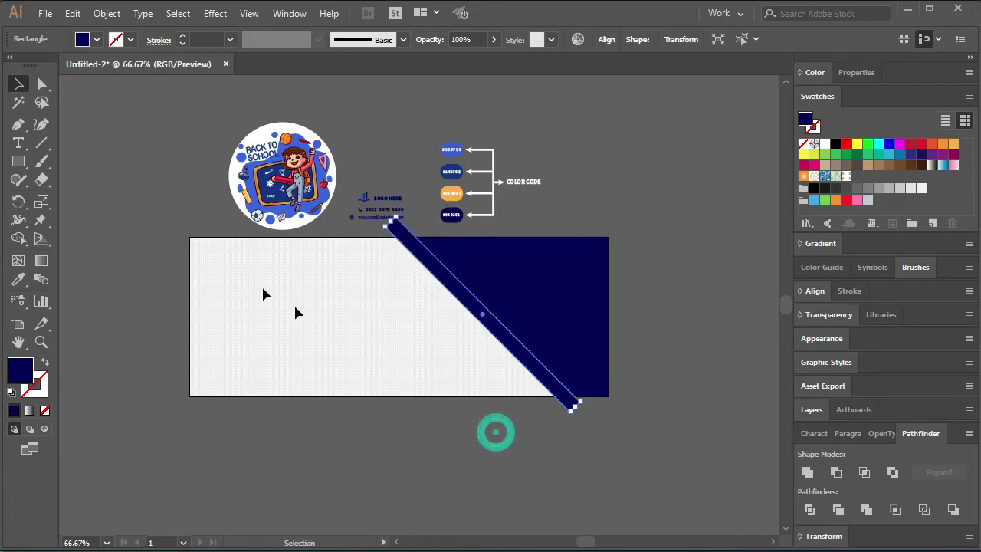
click(18, 161)
Step: Draw a 424 × 312 px rectangle and use it as a clipping mask on the diagonal bar
drag(376, 238, 591, 395)
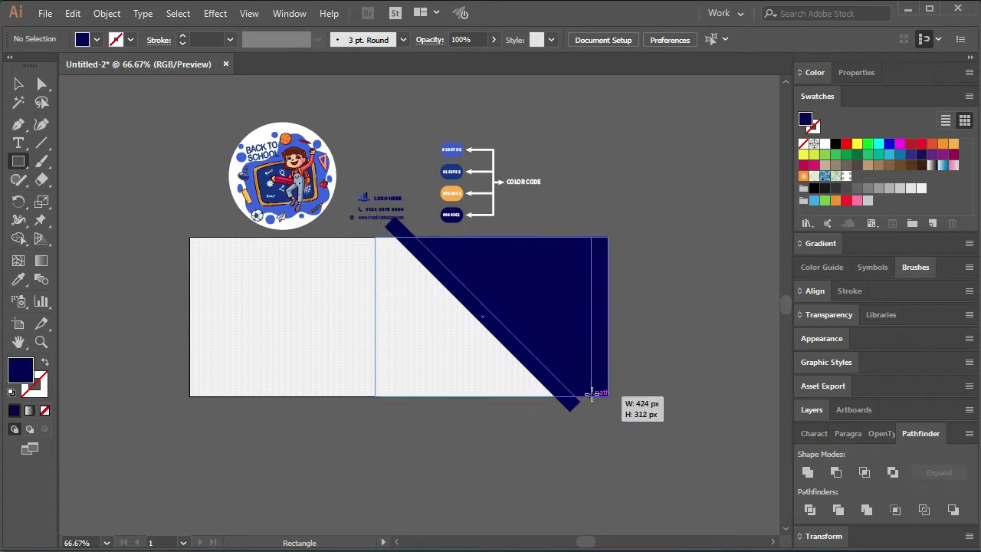
key(v)
shift+click(395, 226)
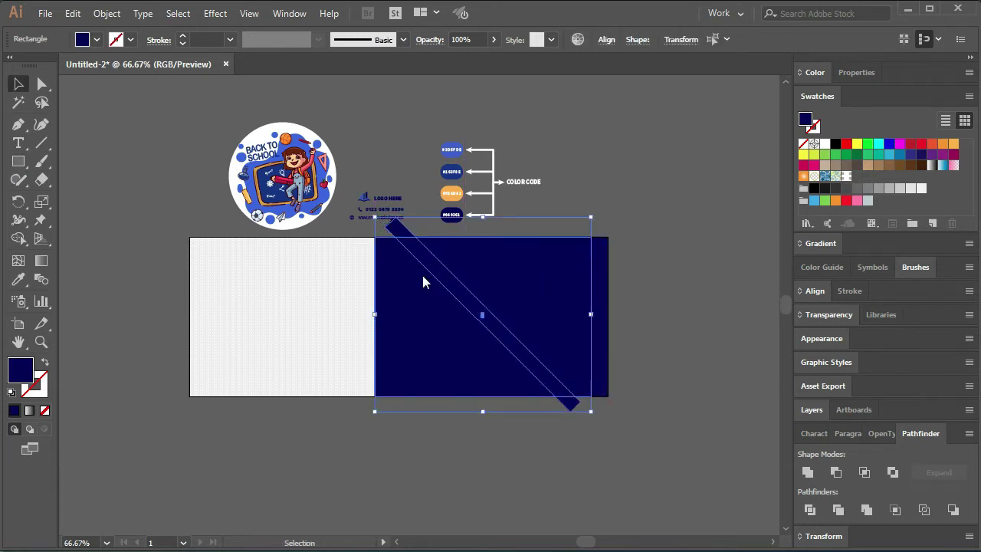
right_click(423, 277)
click(491, 429)
Step: Recolour the clipped diagonal bar with the orange swatch to form the stripe
scroll(432, 276, up, 1)
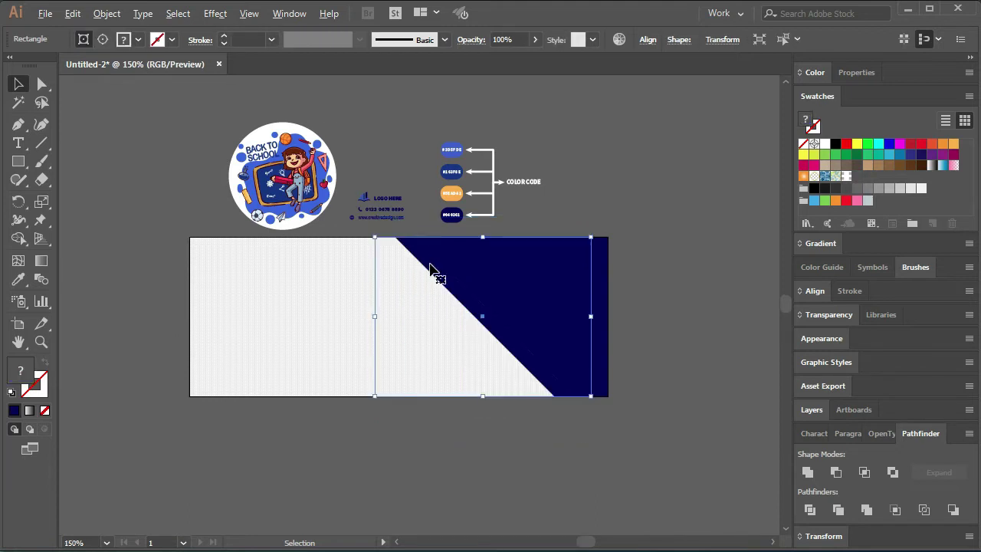
scroll(432, 274, up, 1)
key(a)
click(441, 276)
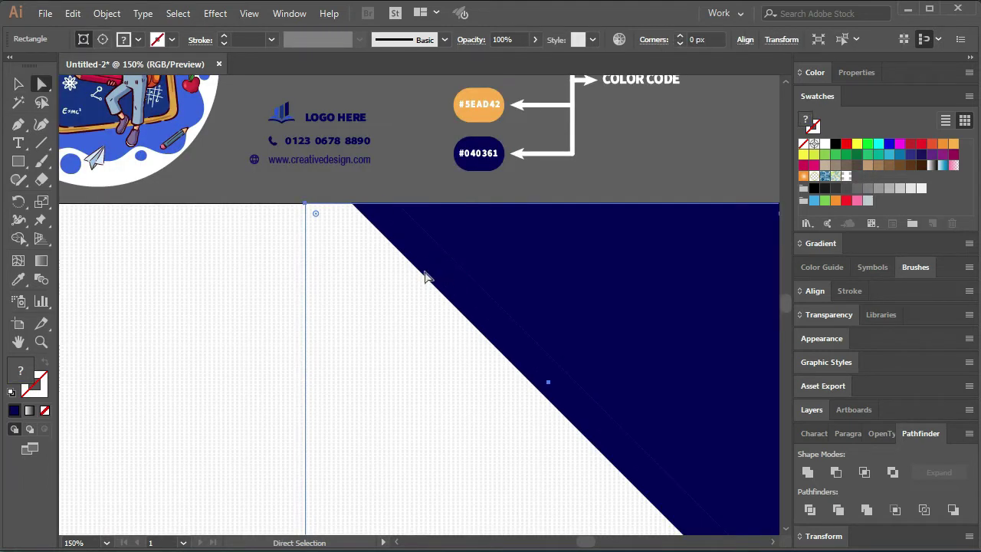
click(392, 230)
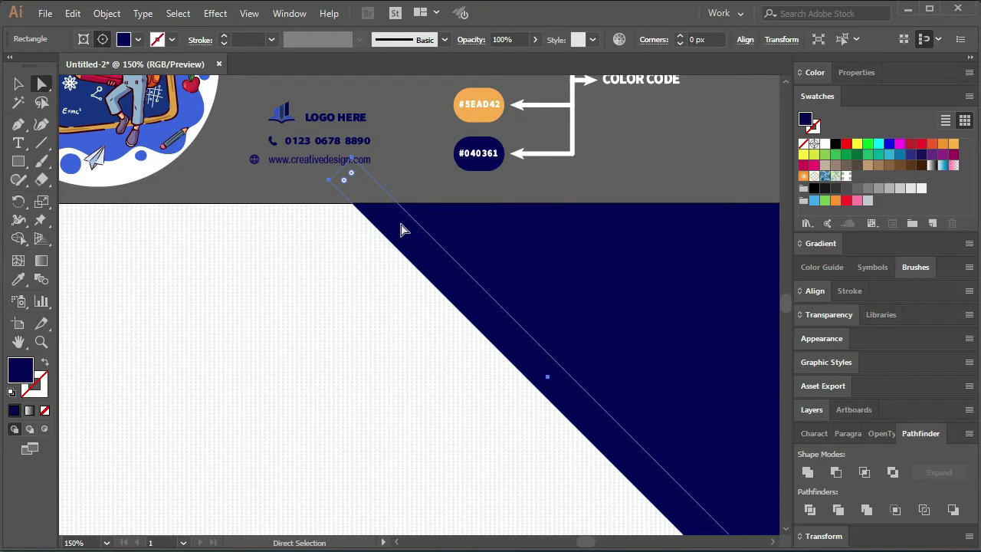
key(i)
click(478, 106)
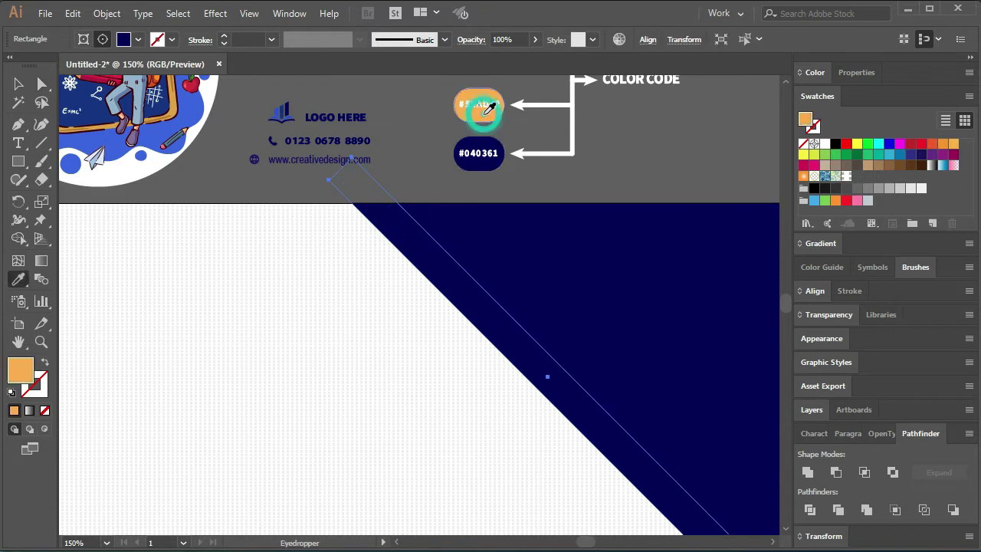
key(v)
click(455, 184)
key(ctrl+minus)
key(ctrl+minus)
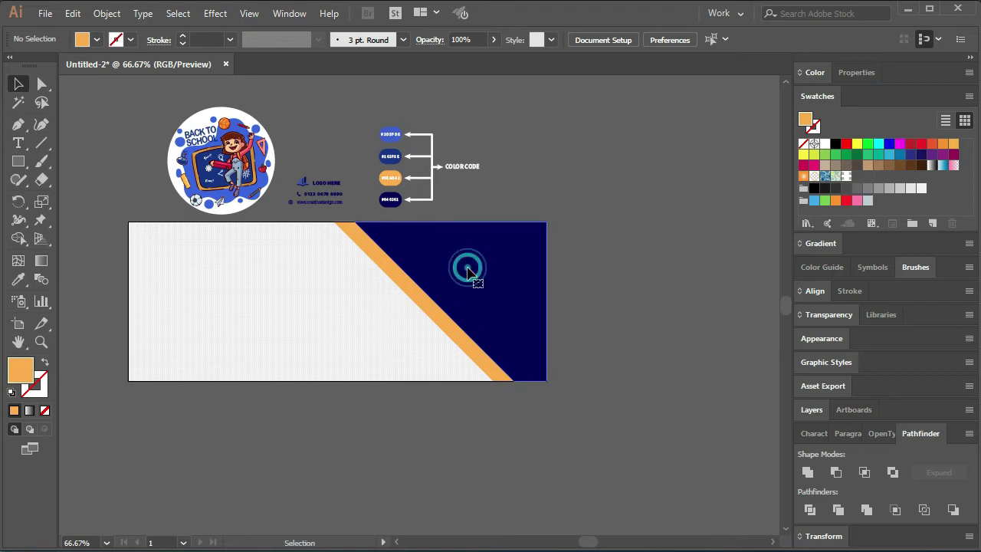
click(466, 266)
Step: Give the navy shape a linear gradient from the blue swatch to dark blue
click(818, 243)
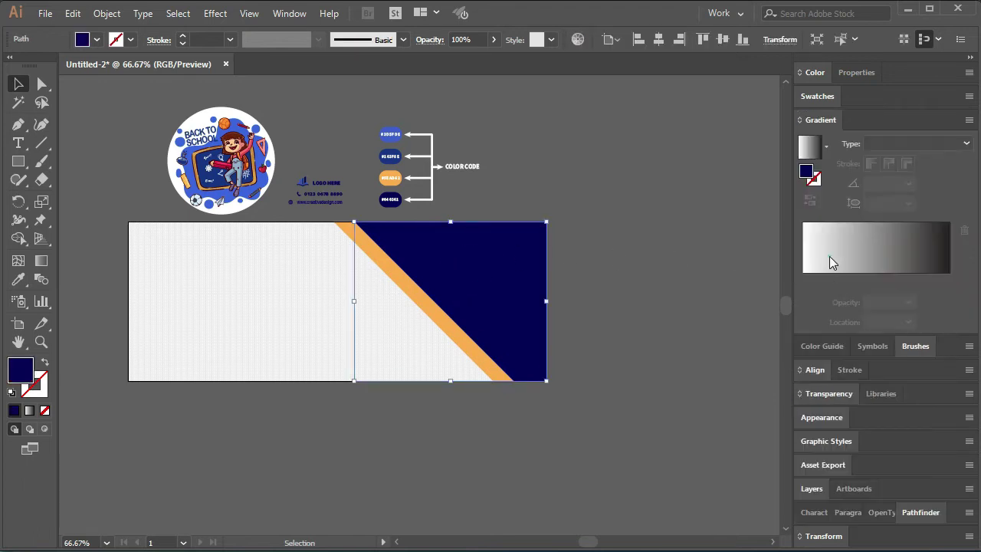
click(828, 256)
click(803, 280)
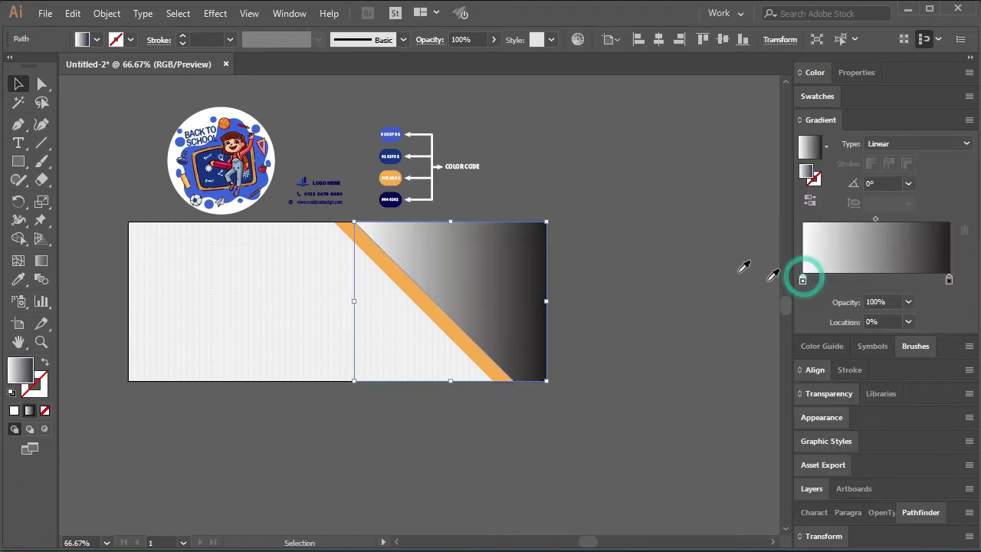
key(i)
click(397, 130)
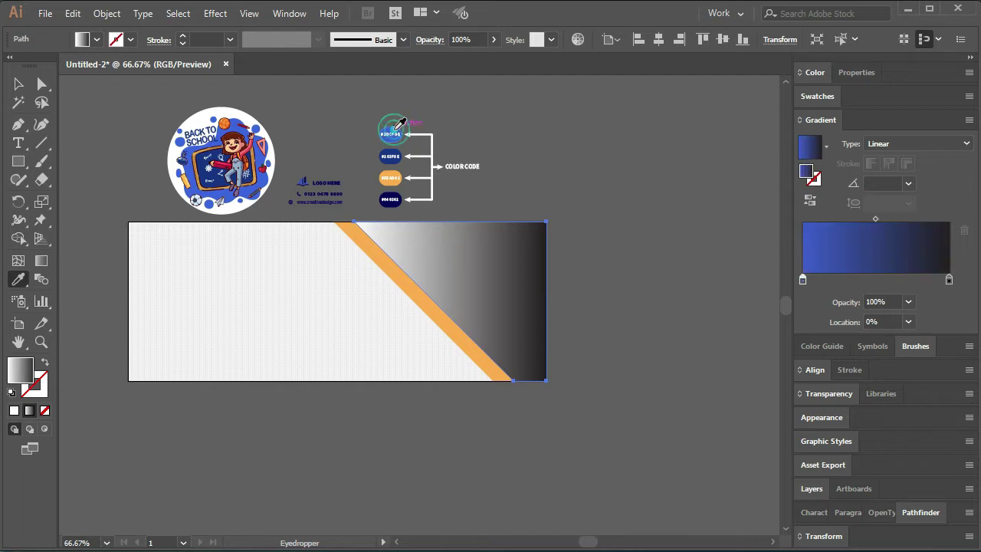
click(948, 280)
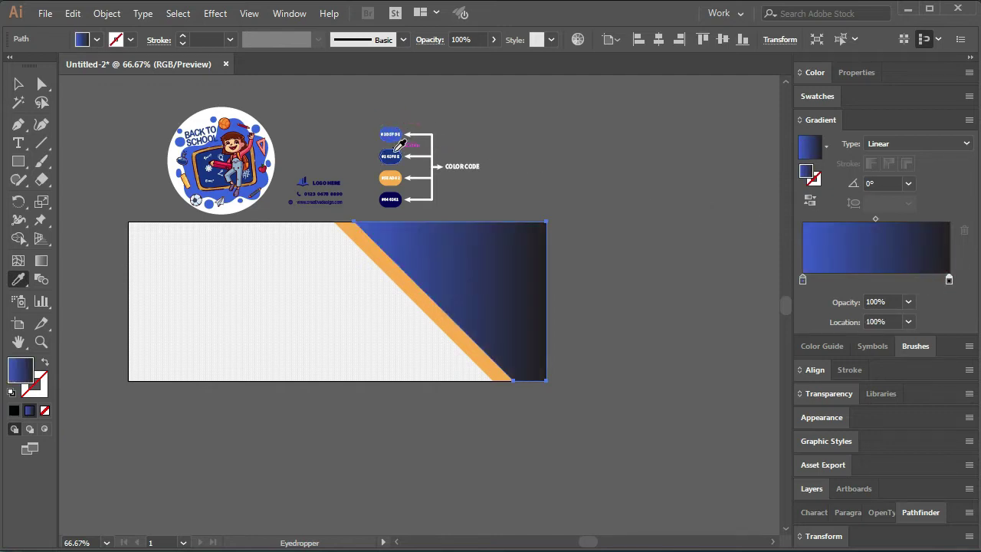
click(395, 151)
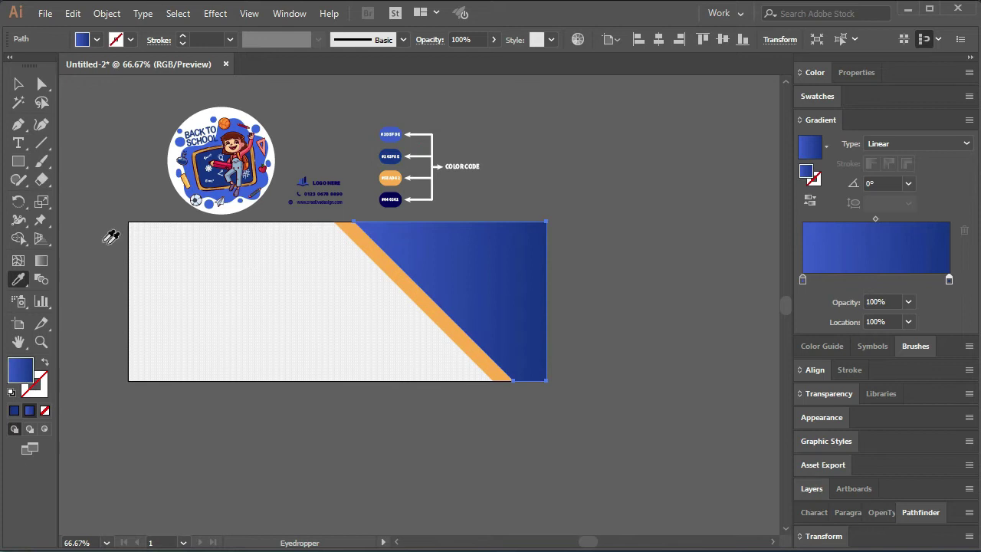
Step: Angle the gradient to -142.4°, darkening toward the orange stripe
click(41, 262)
drag(542, 223, 434, 312)
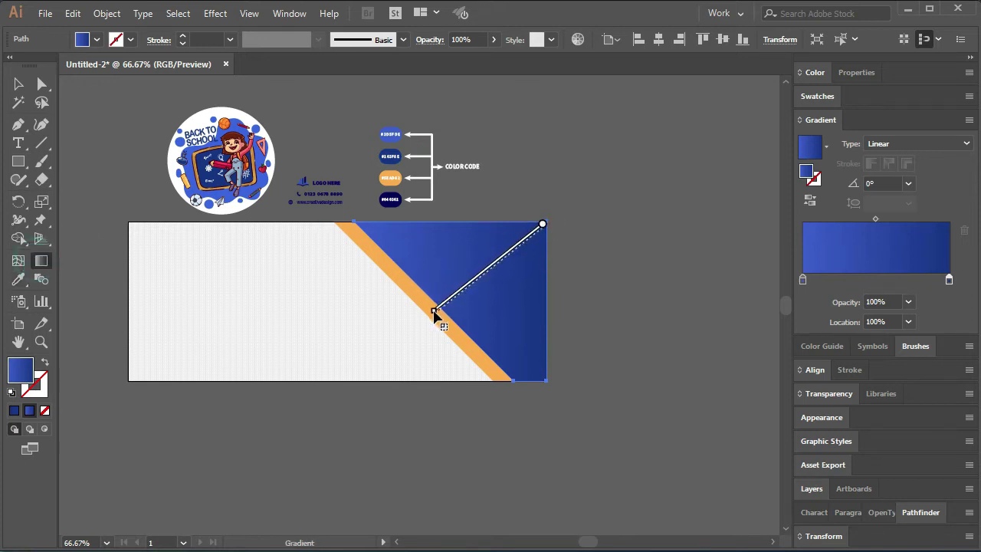
drag(434, 312, 438, 311)
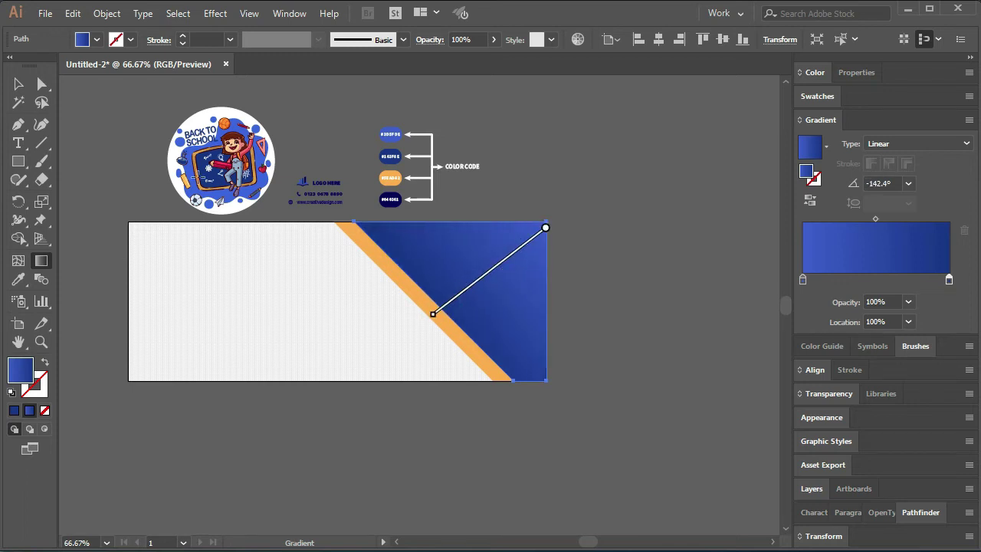
click(18, 83)
click(252, 270)
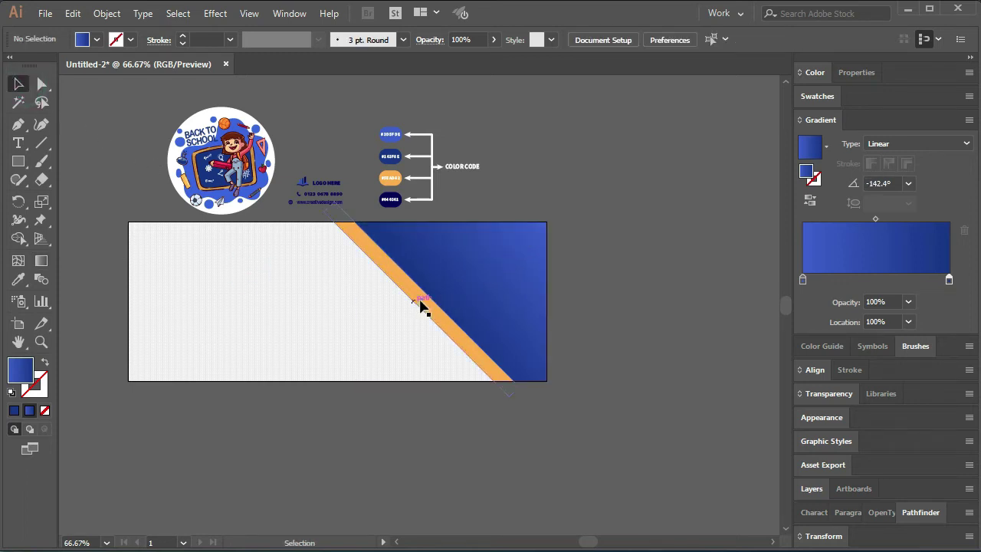
scroll(419, 307, up, 1)
drag(377, 354, 322, 379)
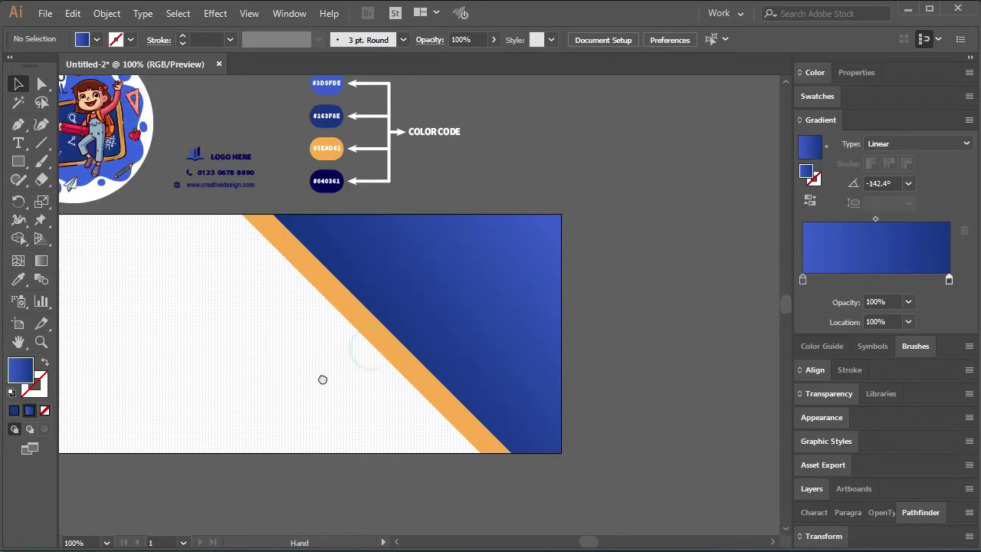
Step: Create a 30 × 280 px rounded bar with 15 px corner radius using the Rounded Rectangle tool
click(23, 162)
click(114, 179)
click(221, 314)
text(30)
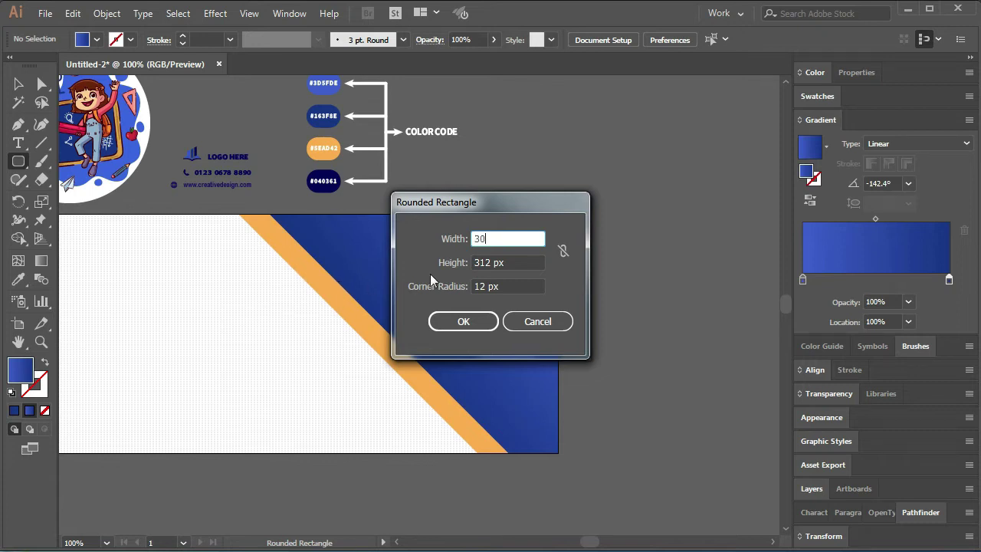
key(Tab)
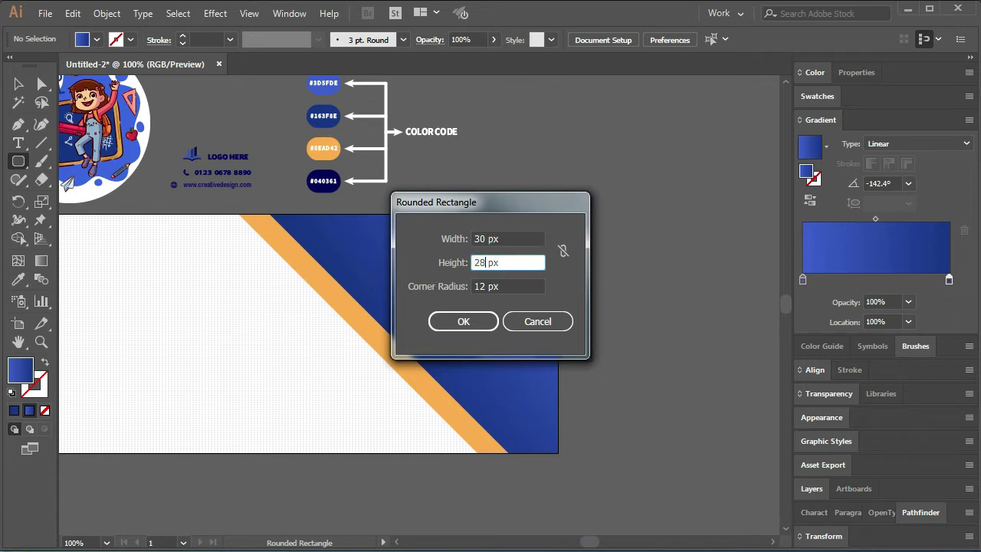
key(Tab)
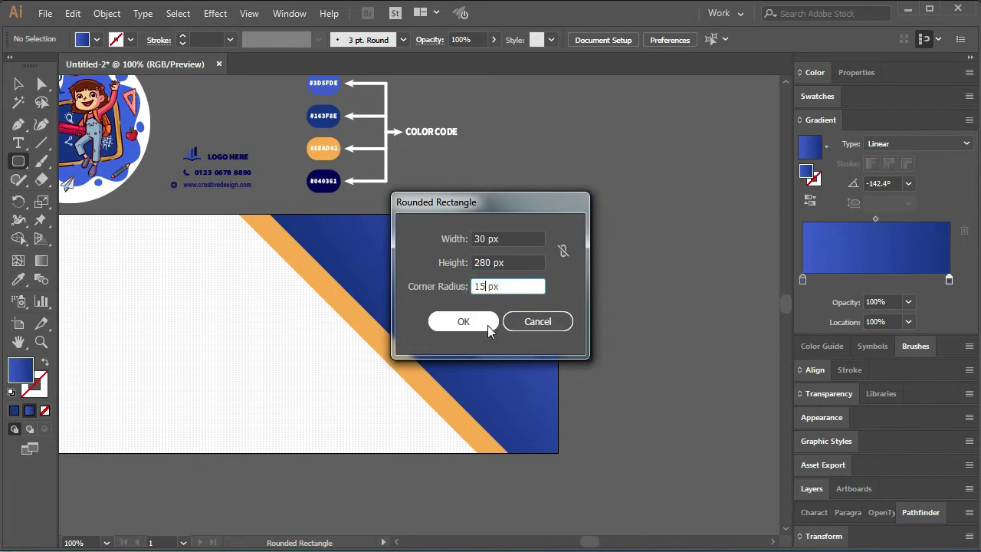
key(Return)
click(19, 84)
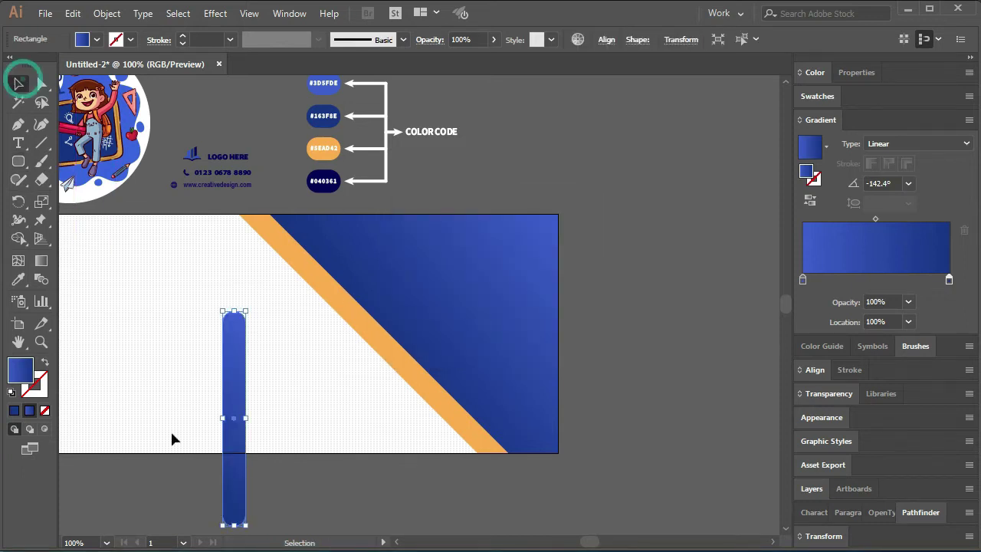
Step: Rotate the bar to the orange stripe's angle, place it on the blue area, and eyedrop the orange
drag(251, 527, 278, 459)
drag(244, 428, 416, 331)
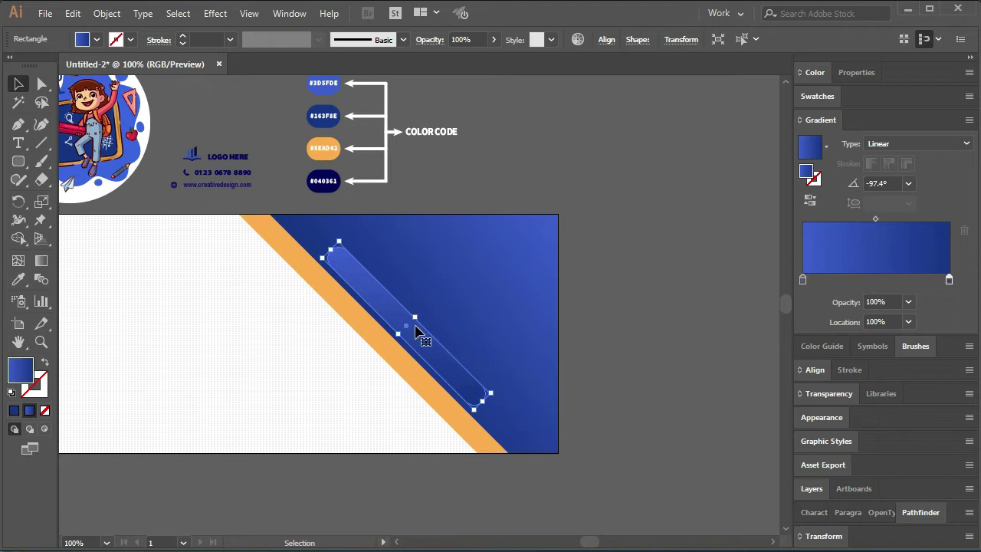
key(i)
shift+click(331, 142)
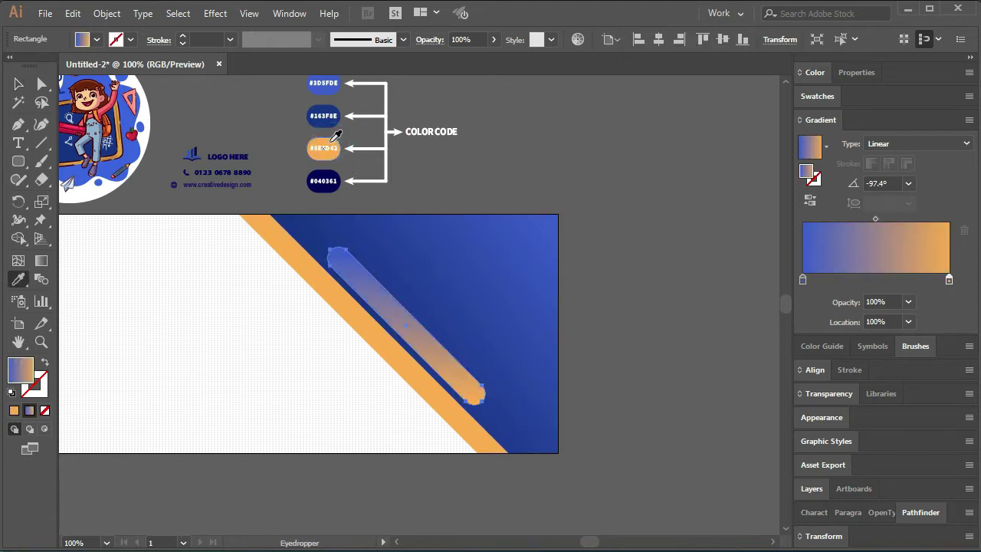
Step: Reset the bar to a solid white fill, then re-sample the stripe so it fills solid orange
click(805, 97)
click(824, 144)
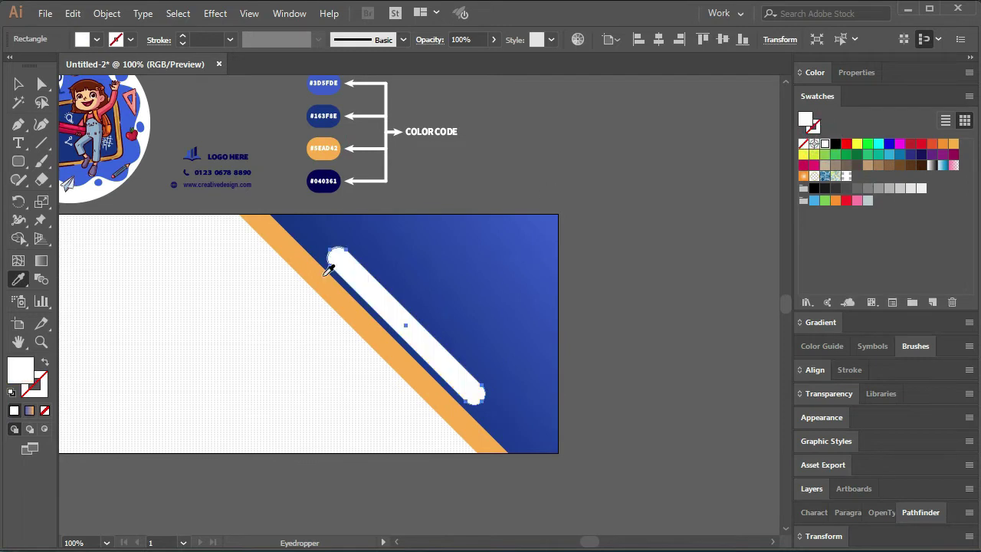
click(328, 145)
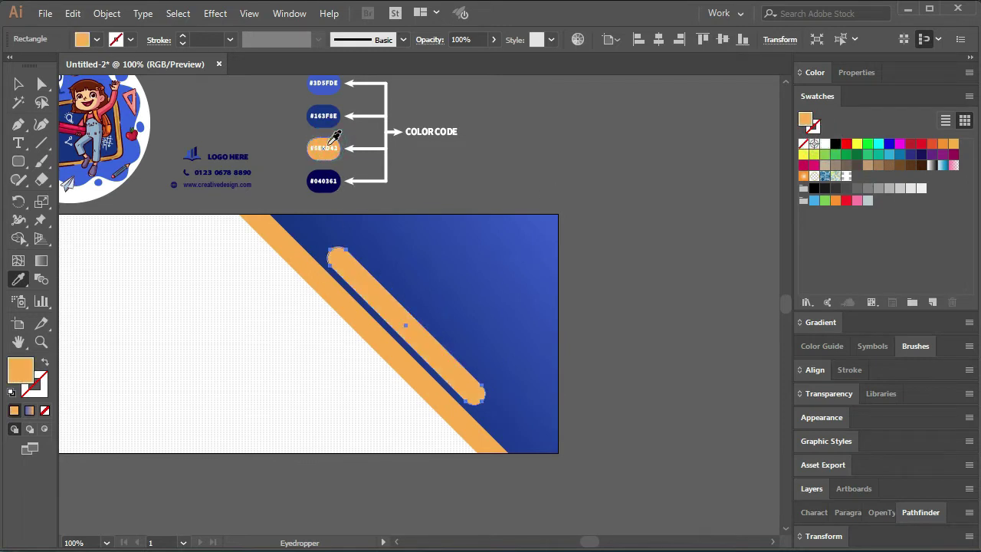
key(v)
click(340, 322)
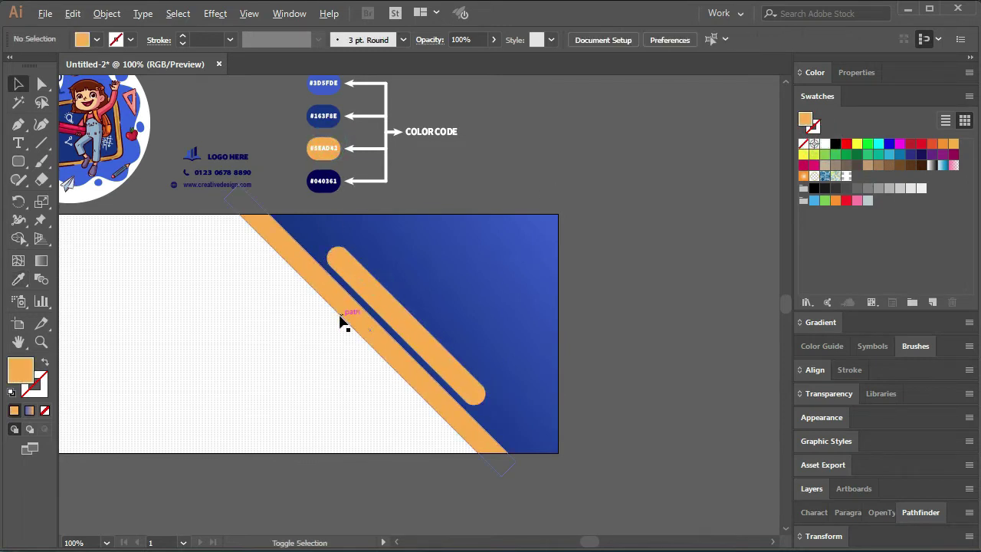
Step: Alt-drag a copy of the orange bar down-left onto the white side below the stripe
drag(374, 286, 331, 325)
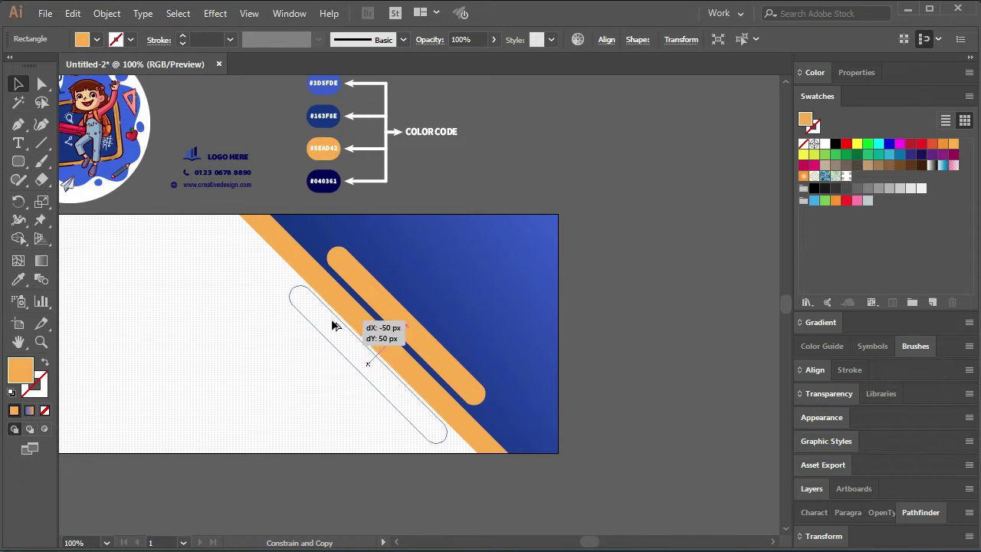
drag(331, 325, 331, 325)
drag(368, 289, 369, 288)
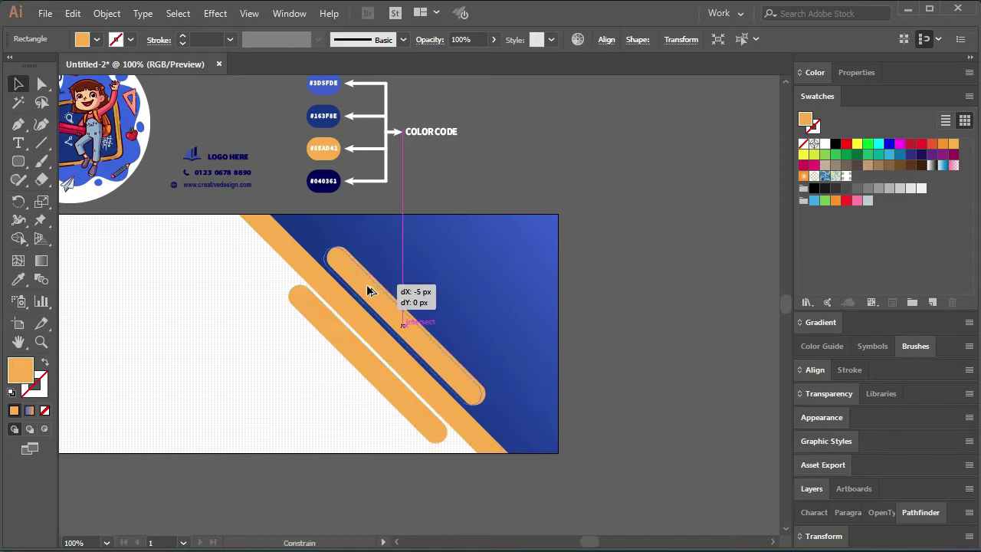
drag(368, 288, 357, 264)
click(255, 353)
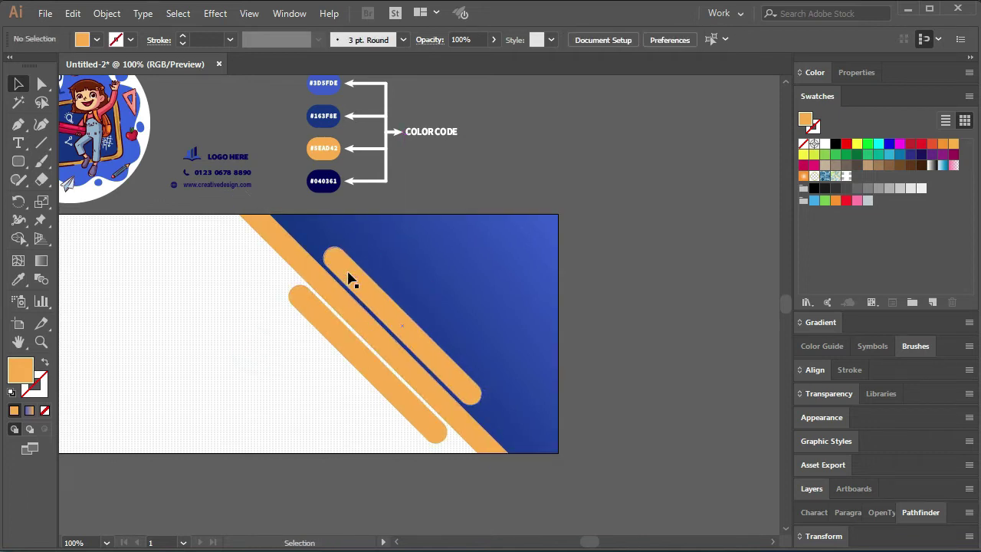
key(ctrl+z)
Step: Recolour the lower copy navy #163F8E with the Eyedropper and settle it in place
click(323, 314)
key(i)
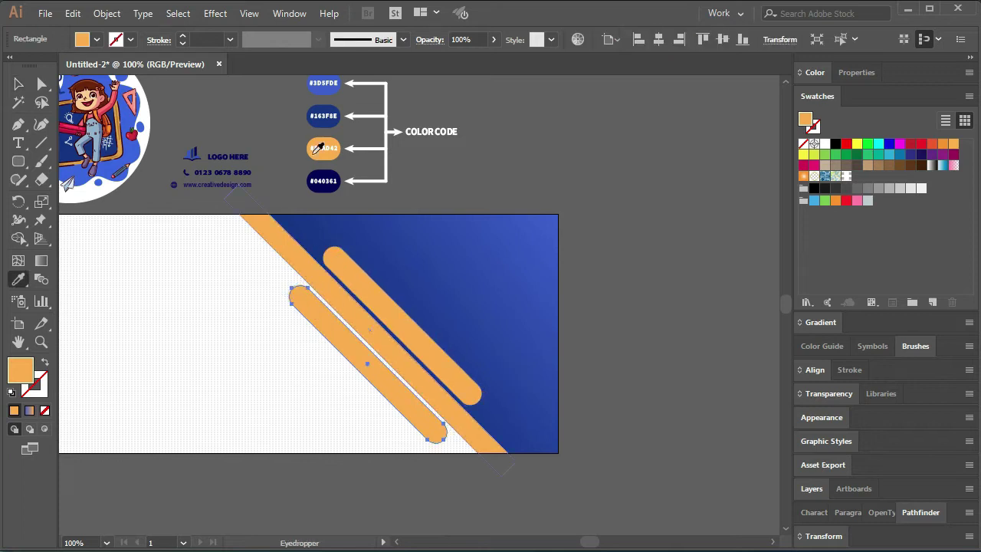
click(327, 111)
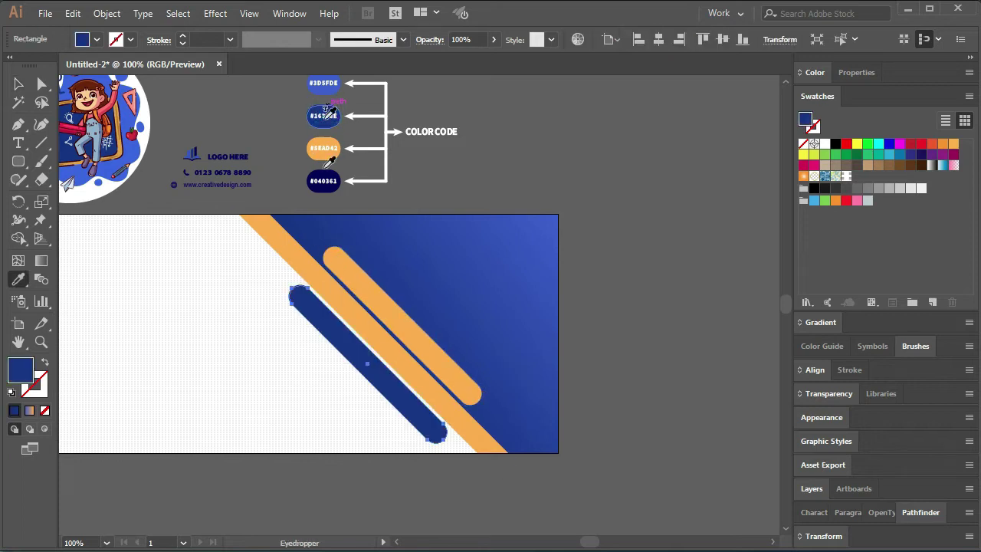
key(v)
click(248, 394)
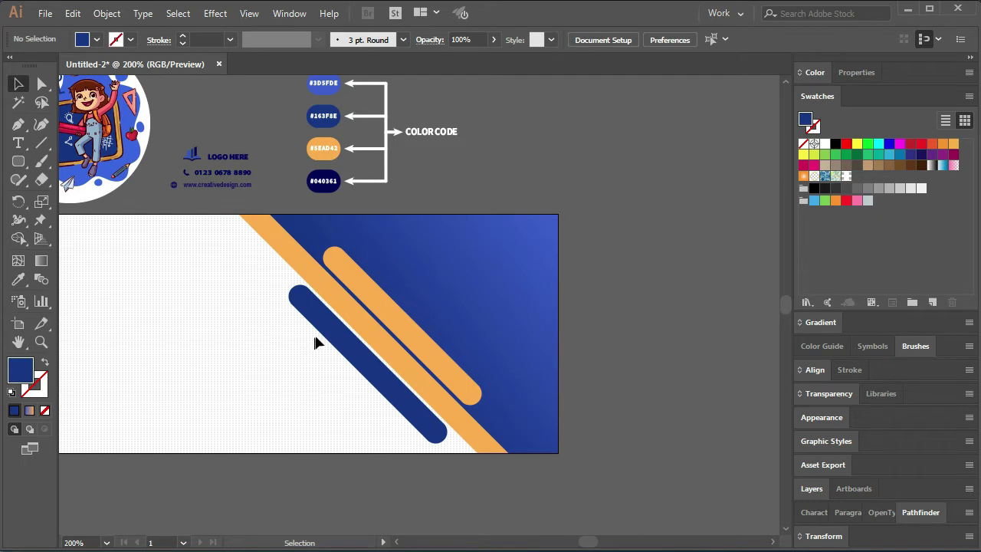
alt+scroll(312, 338, up, 2)
mouse_move(357, 344)
mouse_down()
mouse_move(227, 291)
mouse_move(248, 292)
mouse_up()
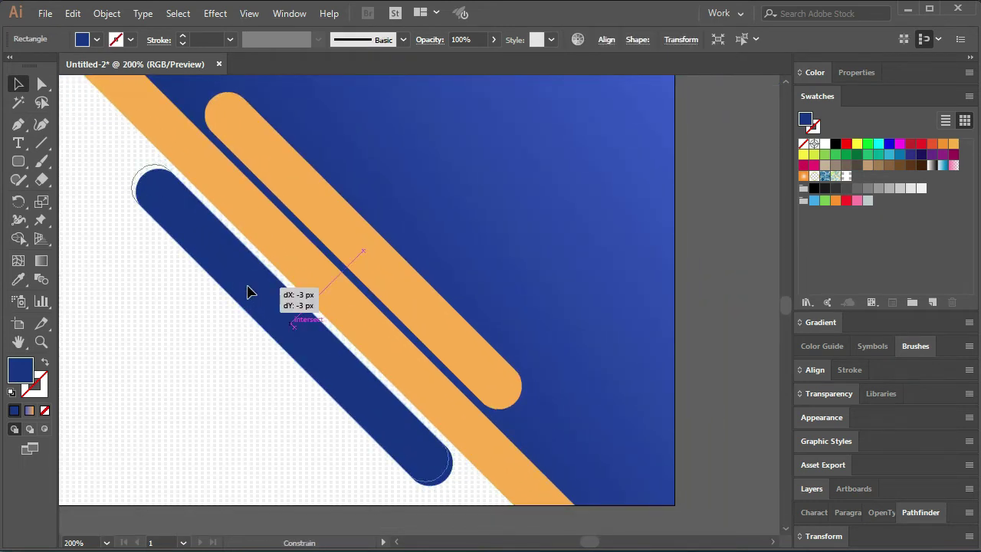
click(184, 331)
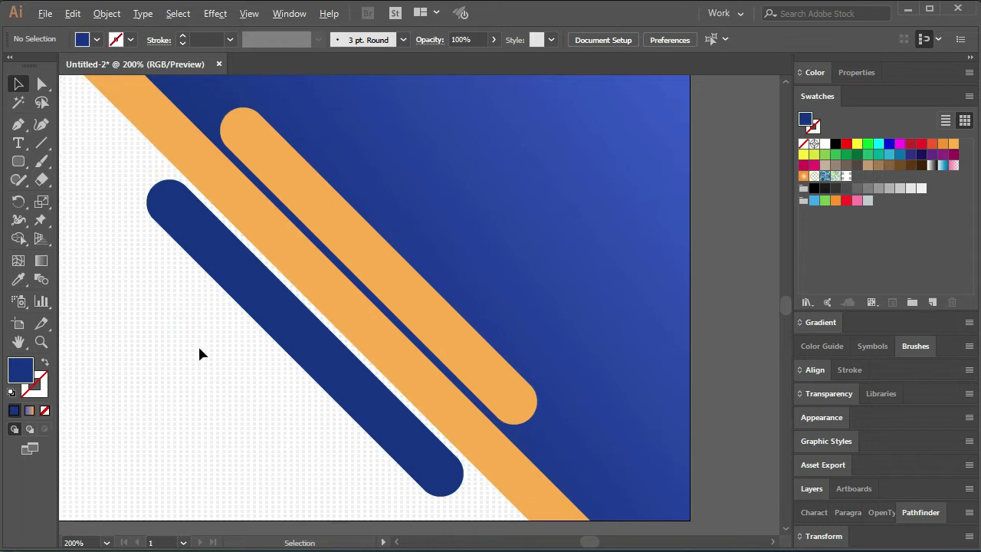
Step: Re-drag the blue panel's diagonal gradient, shifted slightly down-left so it lightens toward the top-right
alt+scroll(200, 348, down, 1)
drag(192, 350, 238, 381)
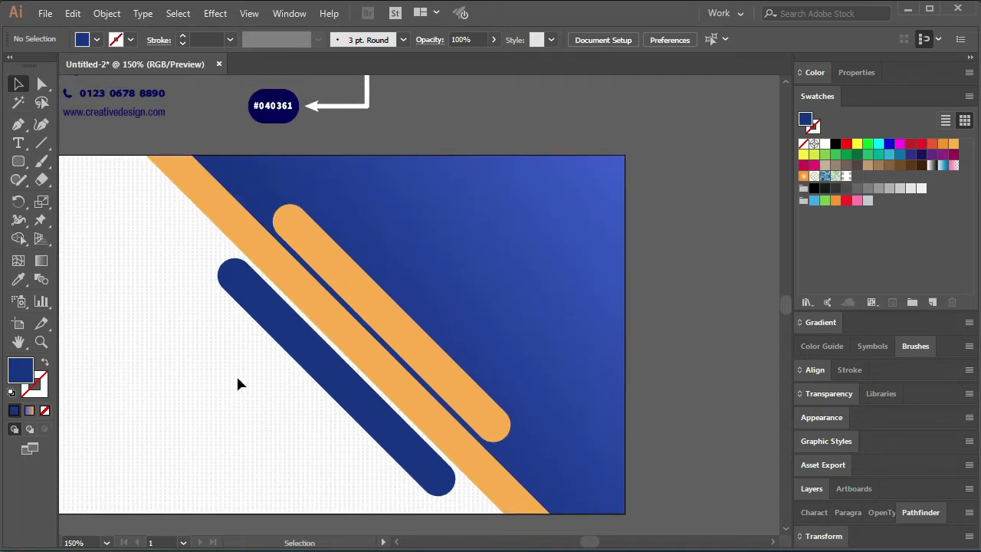
click(459, 253)
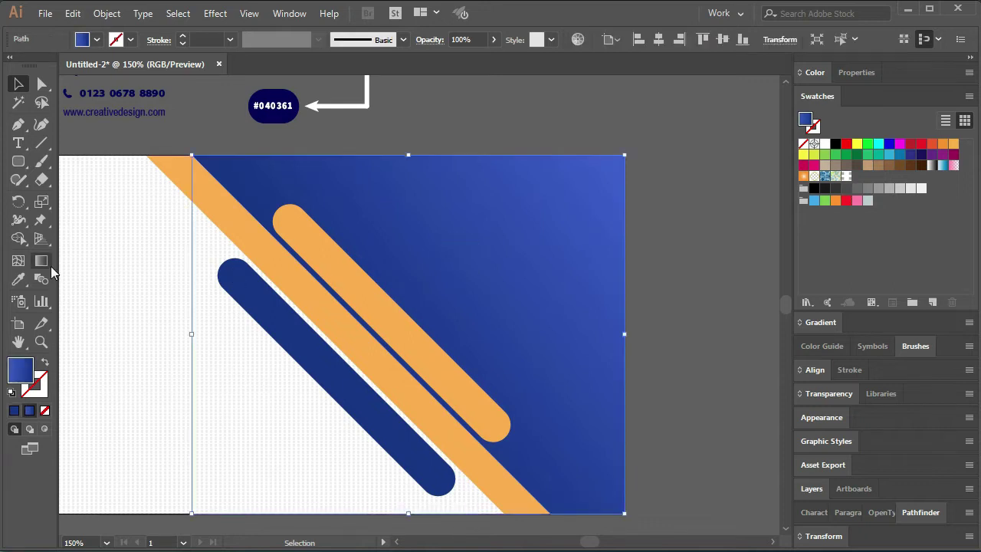
click(42, 261)
drag(371, 367, 396, 353)
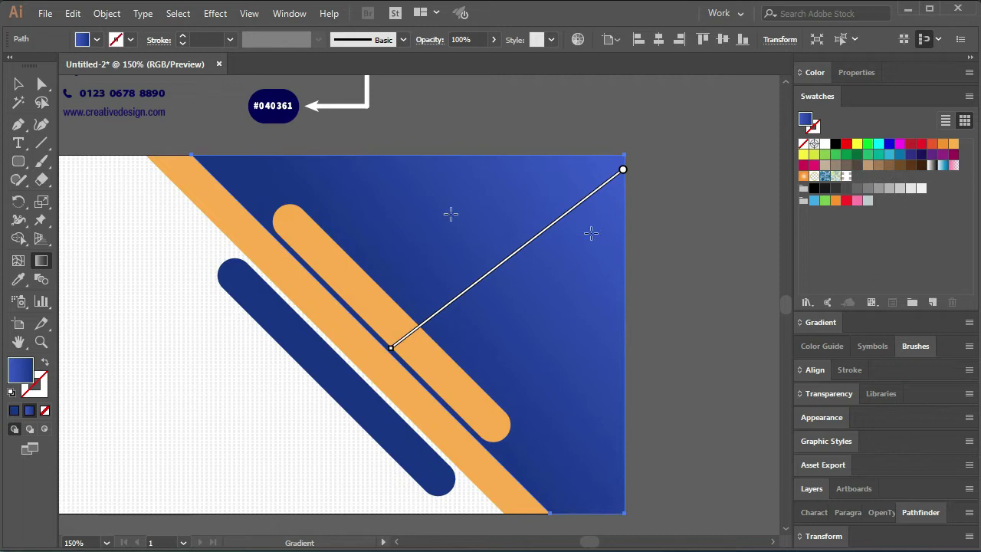
drag(626, 176, 608, 184)
click(18, 83)
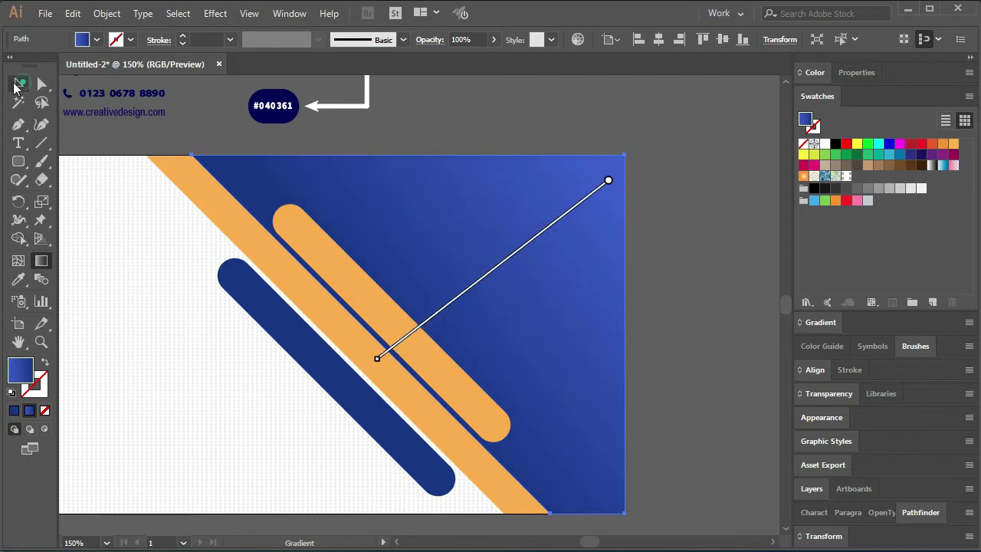
click(127, 356)
mouse_move(133, 357)
mouse_down()
mouse_move(233, 331)
mouse_move(242, 313)
mouse_up()
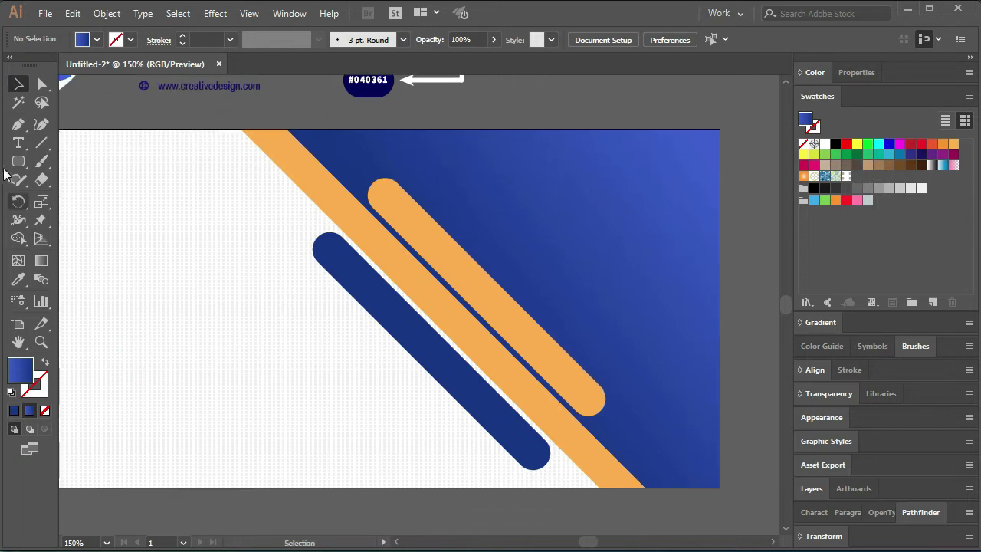
drag(18, 161, 77, 197)
Step: Create a 232 × 232 px circle with the Ellipse tool
click(217, 269)
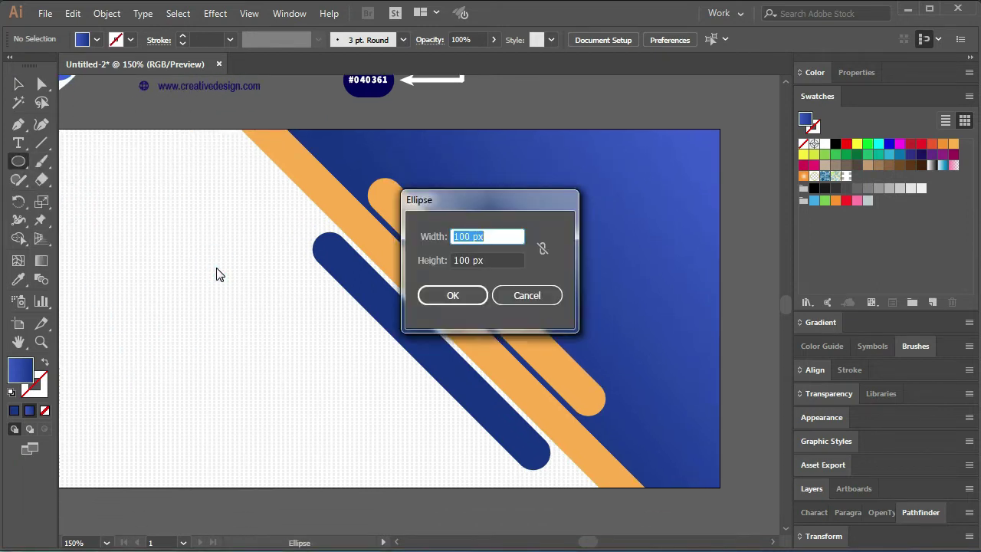
text(232)
key(Tab)
text(23)
key(Return)
Step: Fill the circle white and move it over the middle of the two diagonal bars
click(18, 84)
click(823, 144)
mouse_move(376, 340)
mouse_down()
mouse_move(445, 296)
mouse_move(445, 274)
mouse_up()
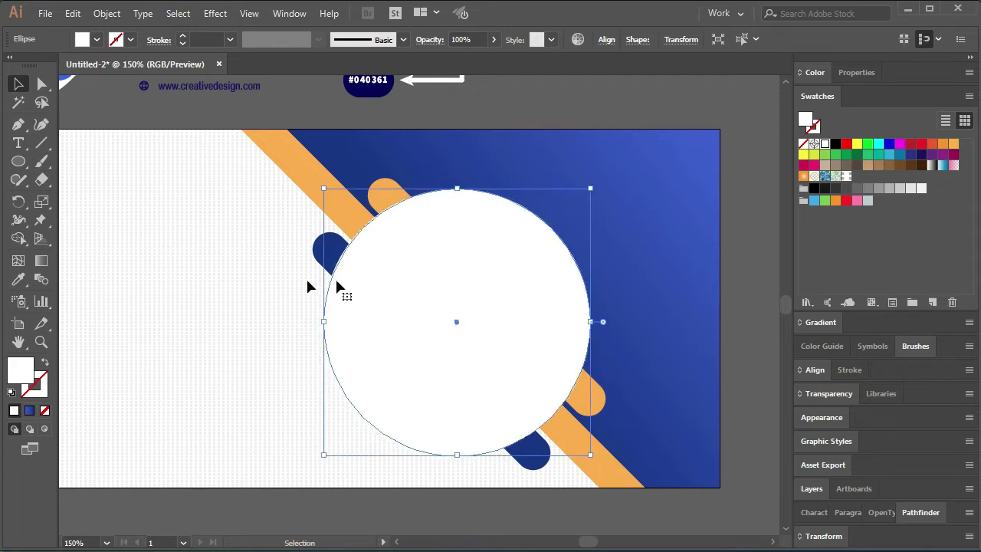
click(224, 283)
drag(176, 281, 261, 324)
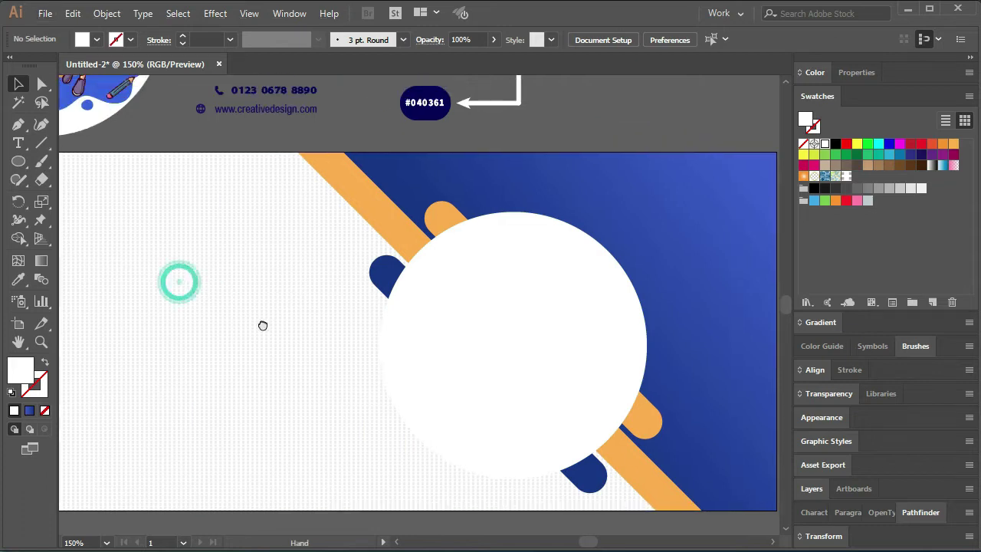
click(471, 344)
Step: Apply a Drop Shadow effect to the white circle with X Offset set to 0 px
click(214, 13)
mouse_move(235, 187)
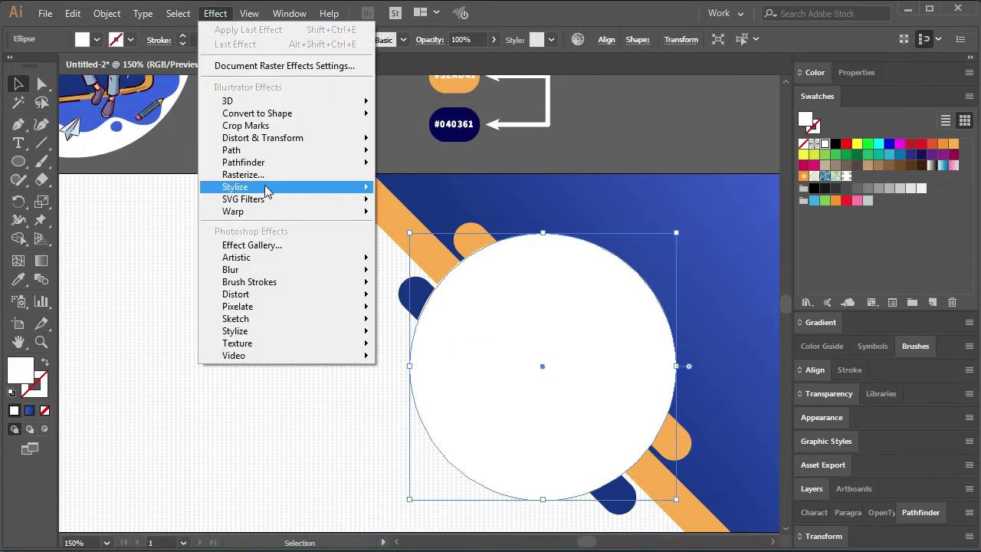
click(391, 190)
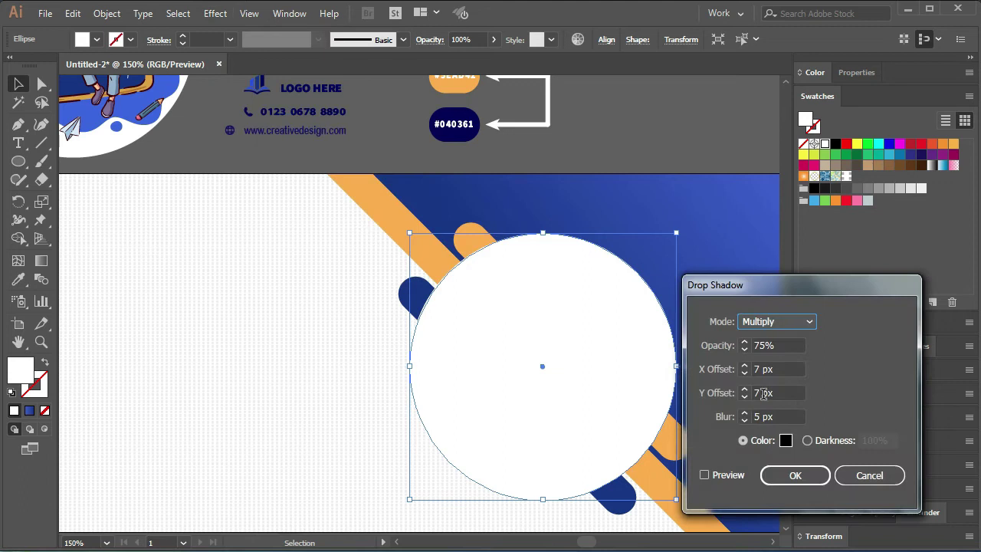
double_click(763, 393)
double_click(760, 369)
text(0)
click(794, 475)
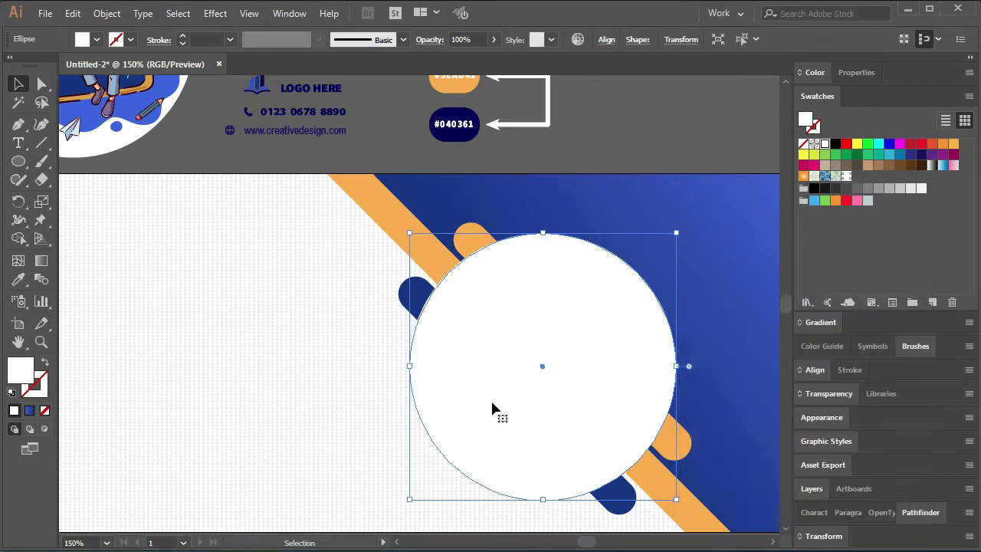
click(255, 350)
scroll(256, 349, down, 1)
Step: Centre the Back to School artwork on the white circle and bring it to the front
drag(151, 155, 472, 383)
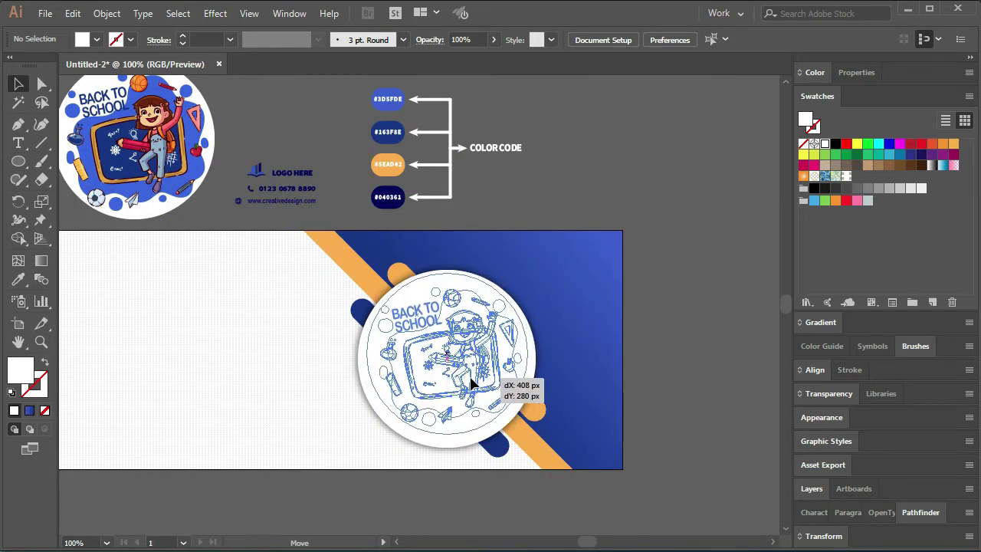
drag(473, 384, 464, 375)
drag(395, 289, 407, 273)
right_click(435, 335)
mouse_move(477, 505)
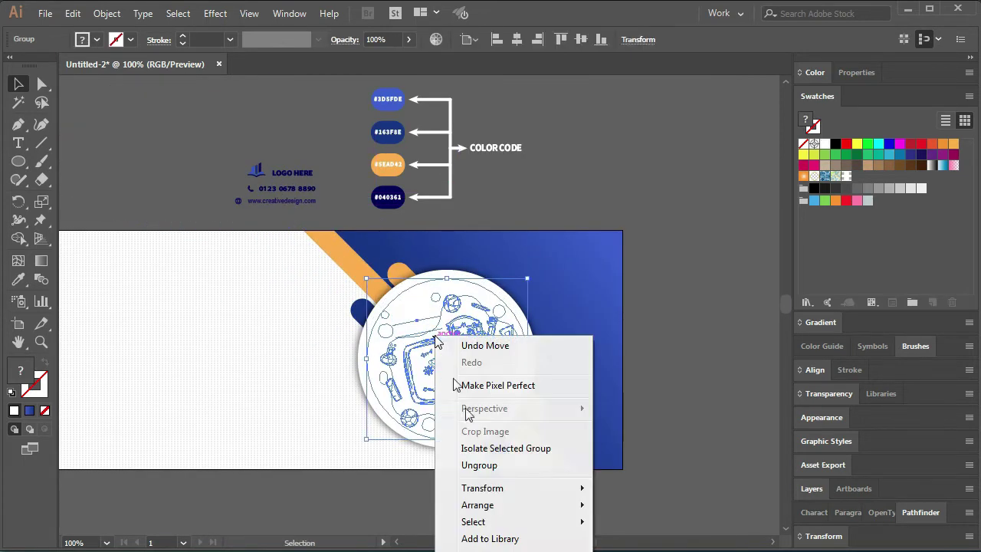
click(636, 497)
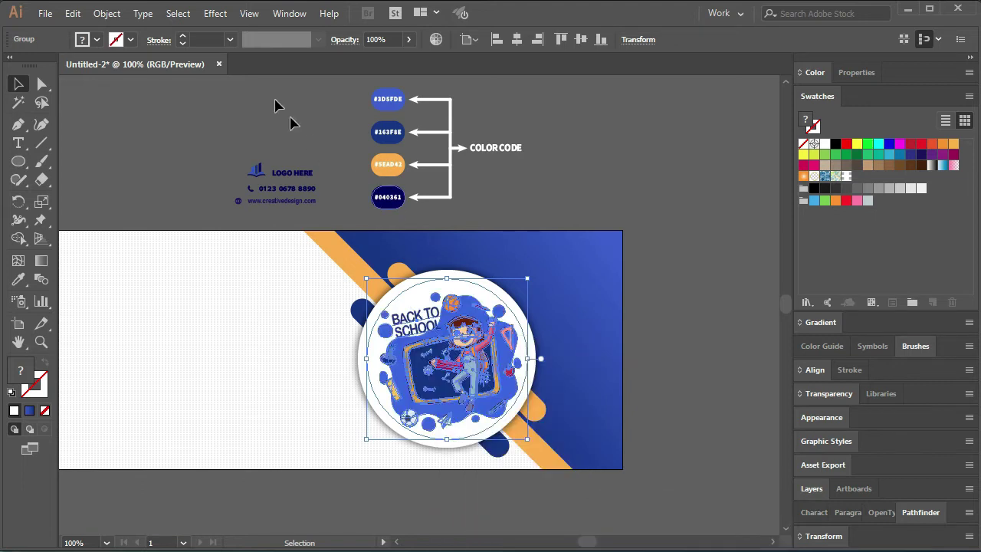
Step: Apply a drop shadow with default settings to the Back to School artwork
click(216, 13)
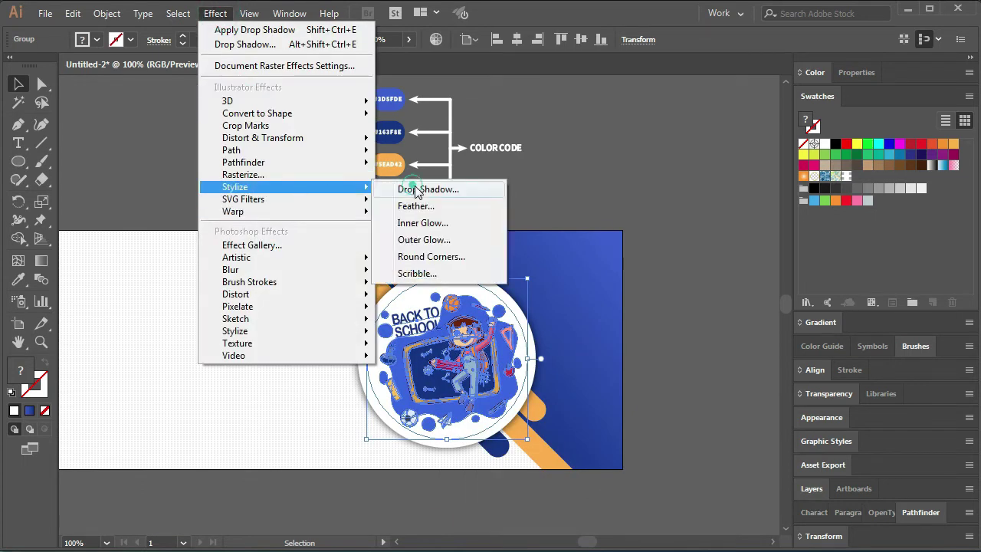
mouse_move(235, 187)
click(402, 188)
click(790, 475)
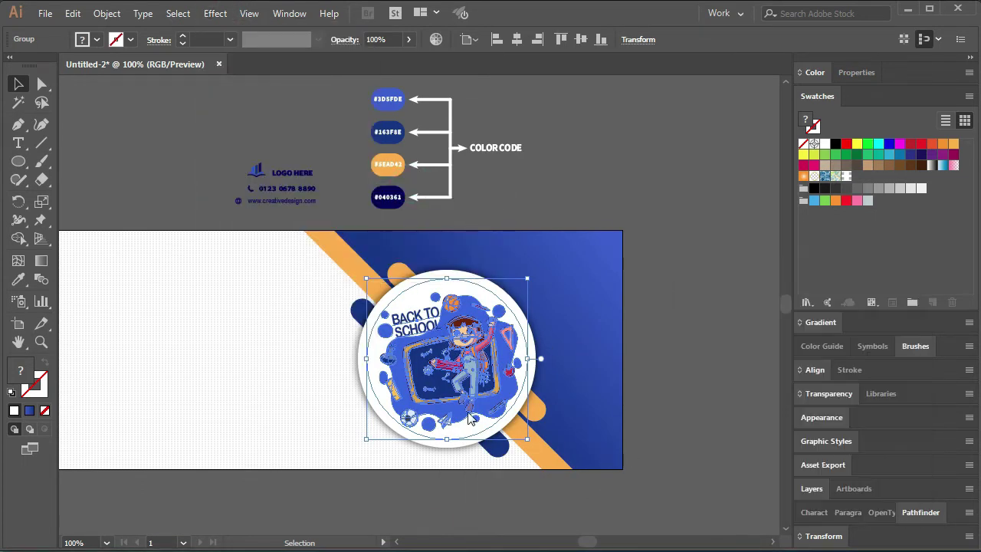
click(299, 363)
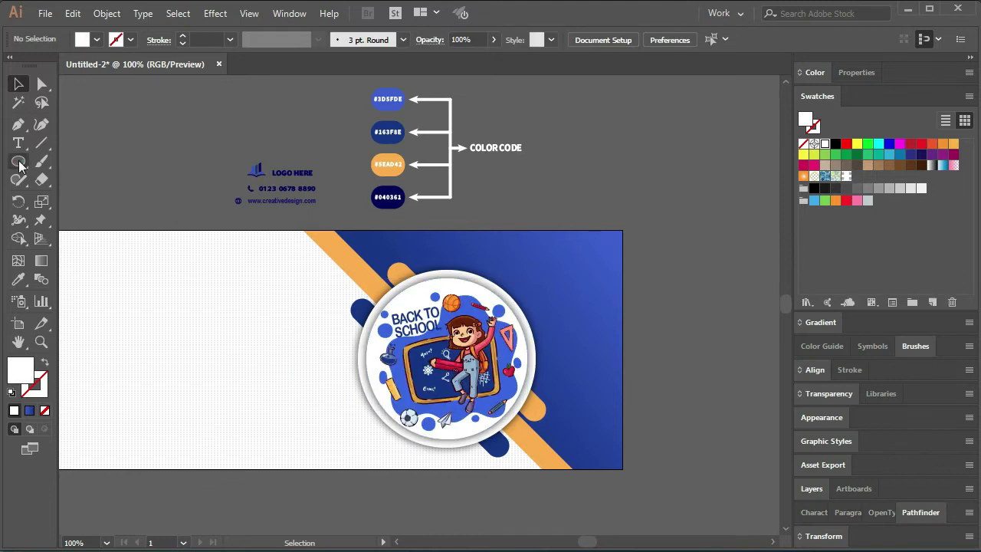
Step: Start a 210 px ellipse, then cancel the dialog without drawing it
click(18, 161)
click(279, 346)
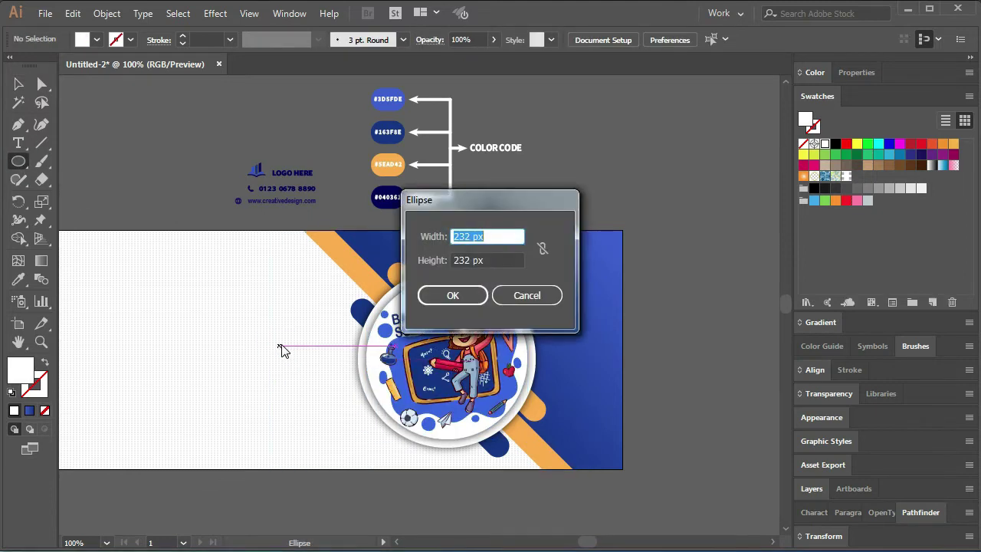
text(210)
double_click(470, 261)
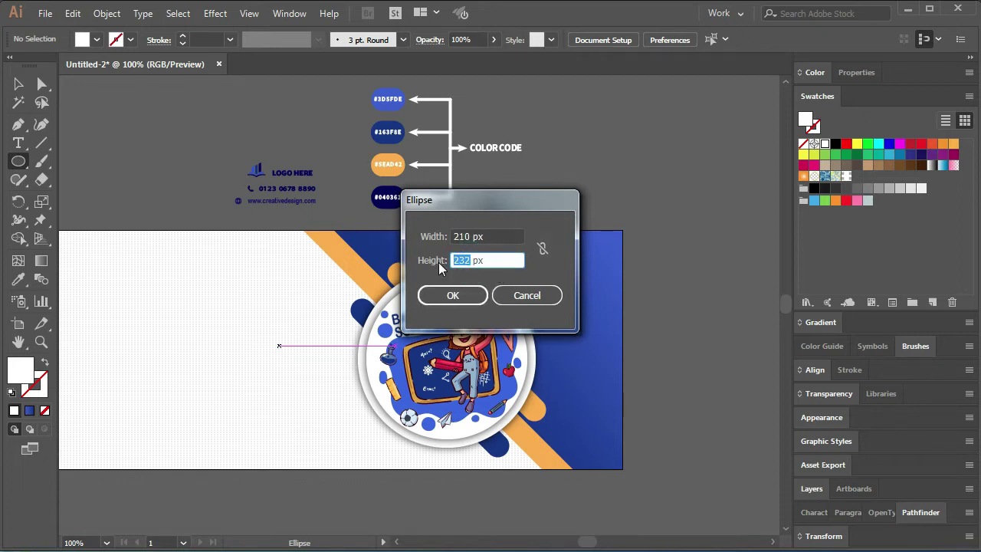
click(536, 294)
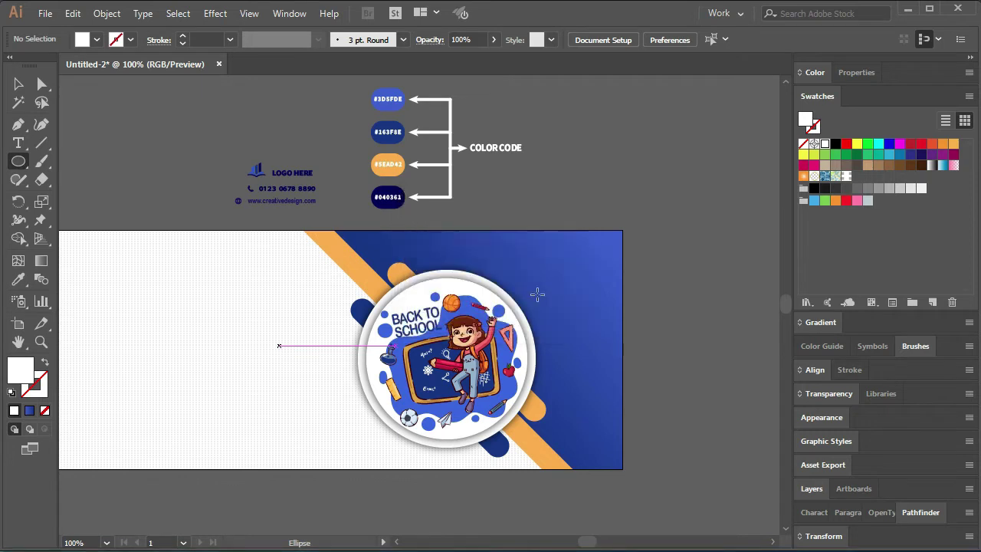
Step: Create a 250 × 250 px white circle and move it over the badge
click(171, 327)
text(250)
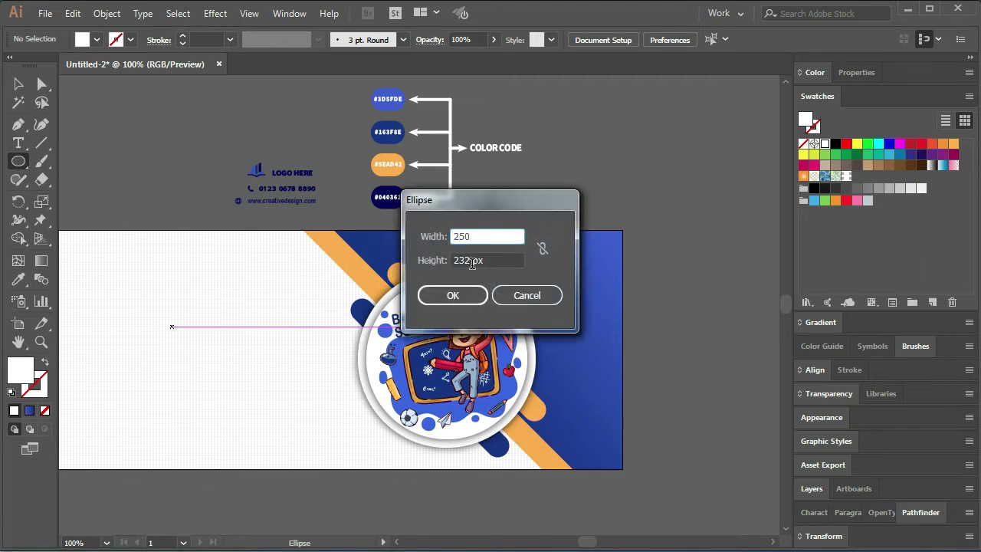
key(Tab)
text(250)
key(Return)
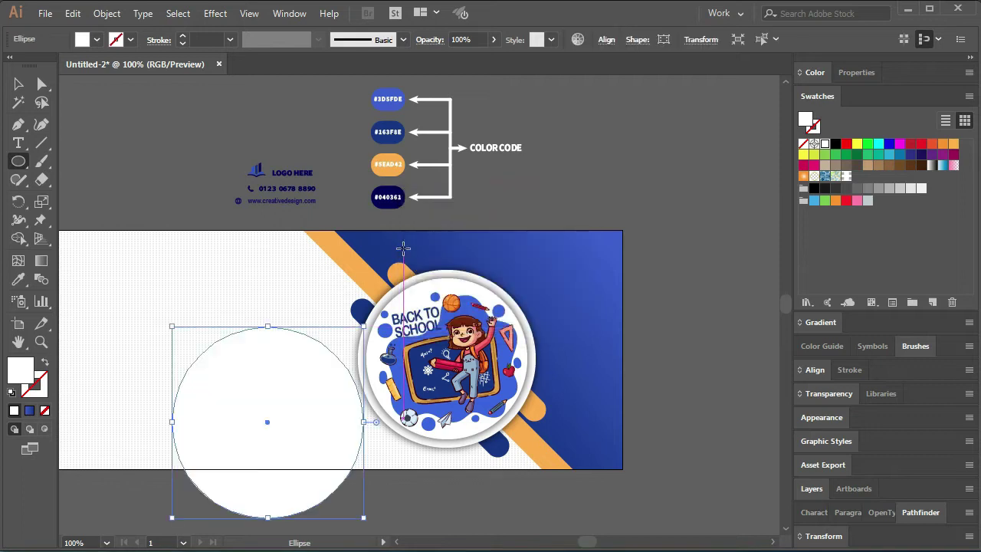
click(19, 84)
click(215, 371)
drag(221, 373, 396, 311)
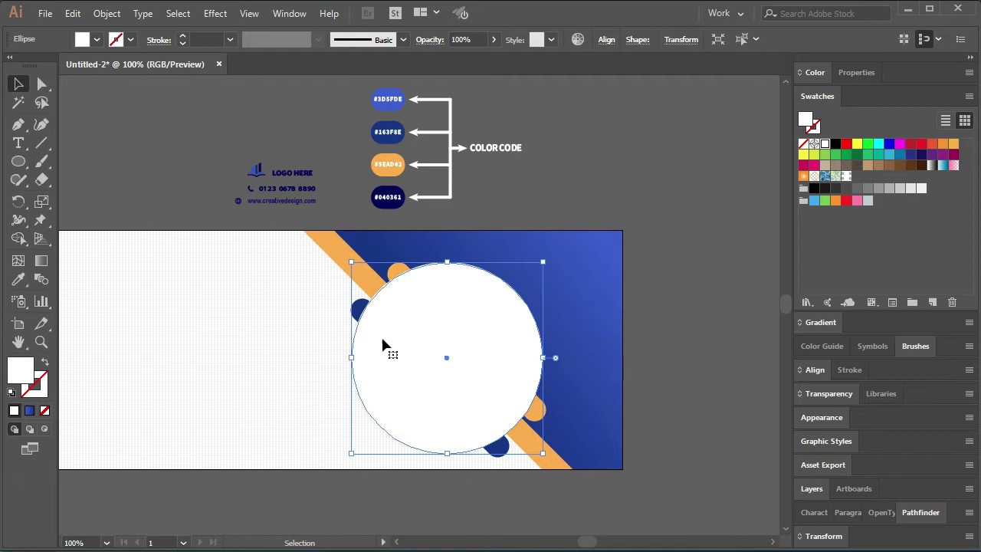
Step: Switch to the Rectangle tool and open its exact-size dialog on the canvas
click(177, 334)
drag(19, 161, 66, 157)
click(212, 314)
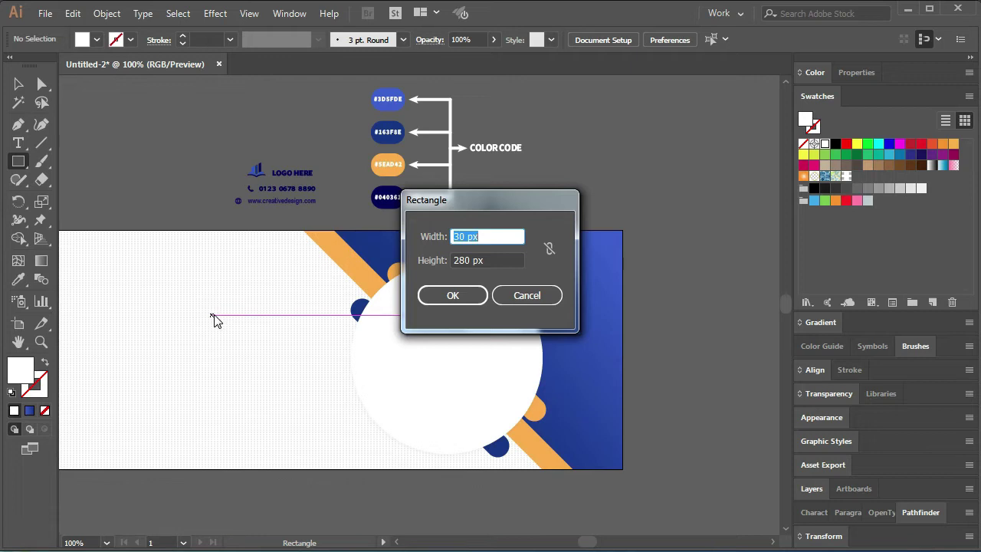
Step: Create a 115 × 280 px rectangle
text(115)
key(Tab)
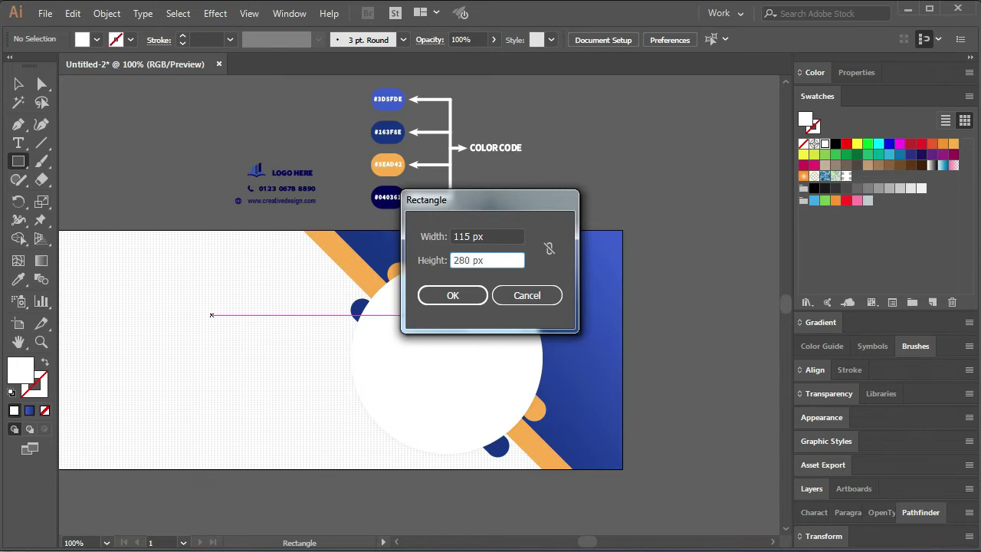
key(Return)
Step: Rotate the rectangle about 45°, lay it across the circle, and select both shapes
click(18, 83)
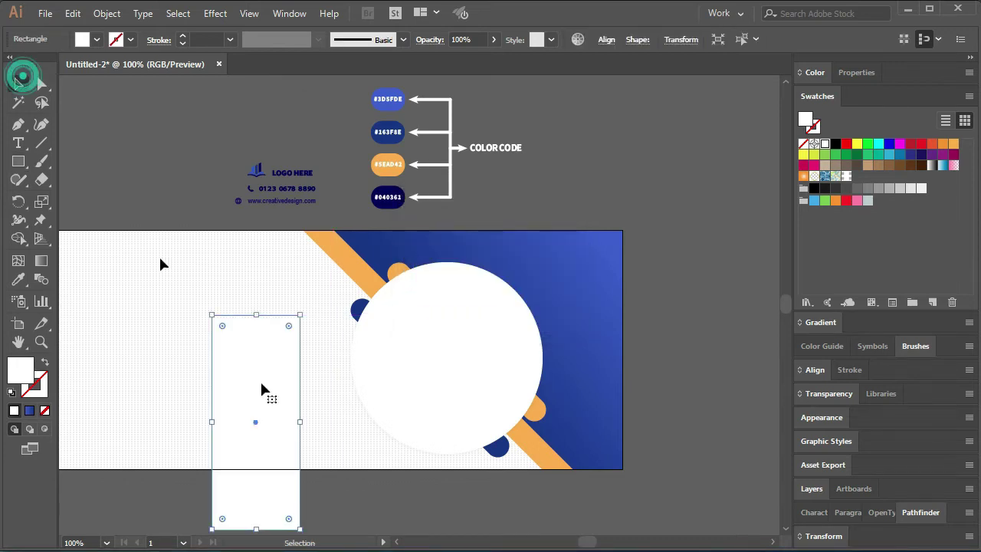
drag(303, 530, 449, 504)
drag(298, 433, 489, 365)
shift+click(511, 313)
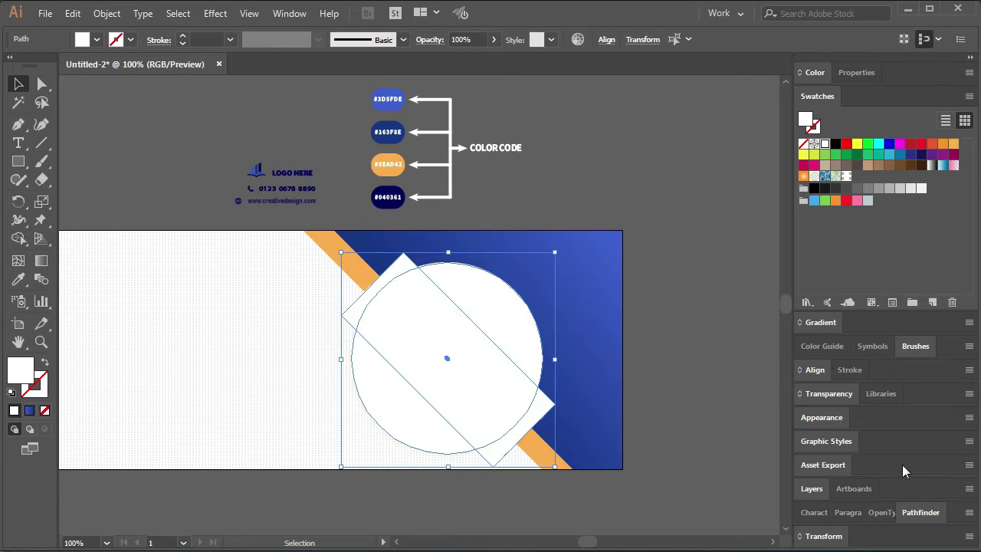
click(920, 512)
Step: Cut the circle with Minus Front and add anchors where the cut meets each edge
click(836, 472)
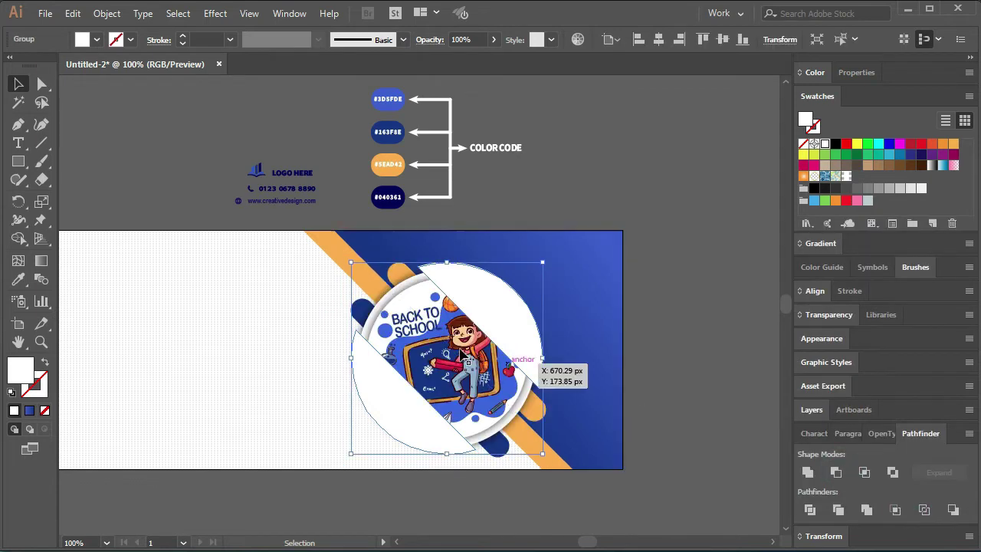
click(18, 125)
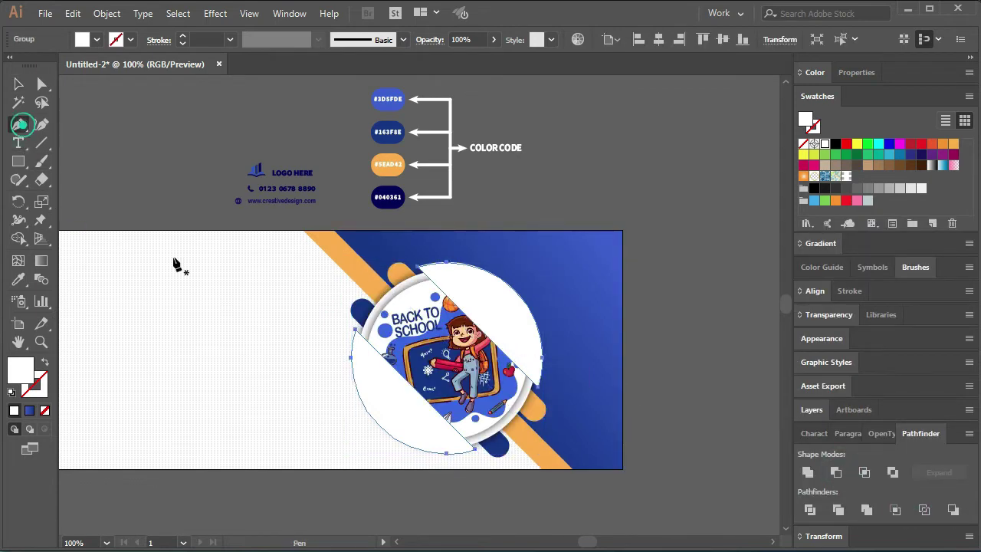
click(415, 389)
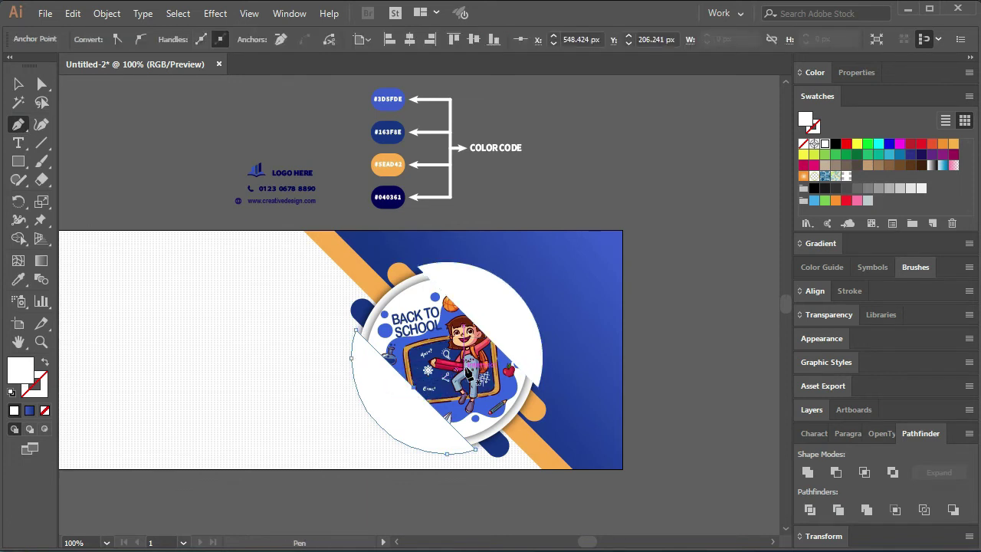
key(a)
click(480, 305)
key(p)
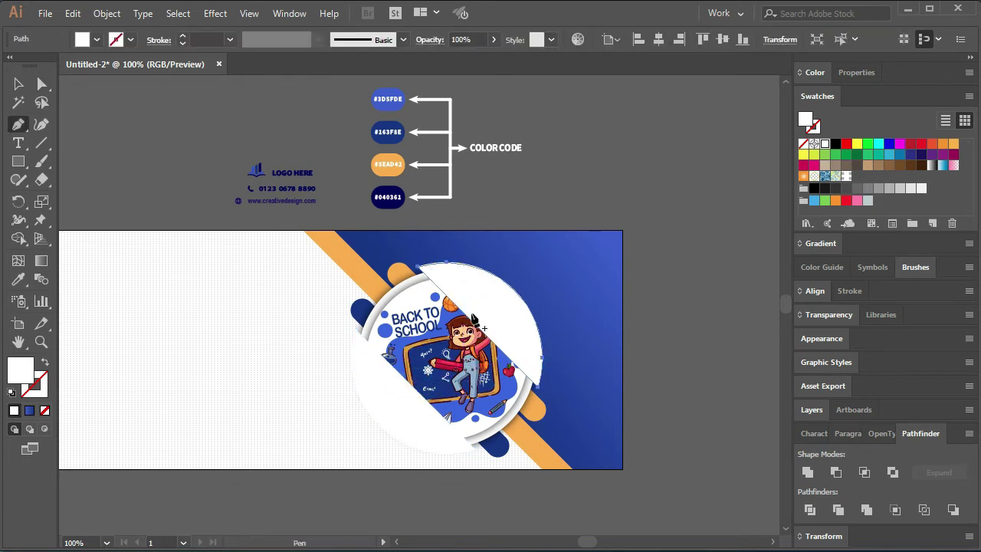
click(474, 322)
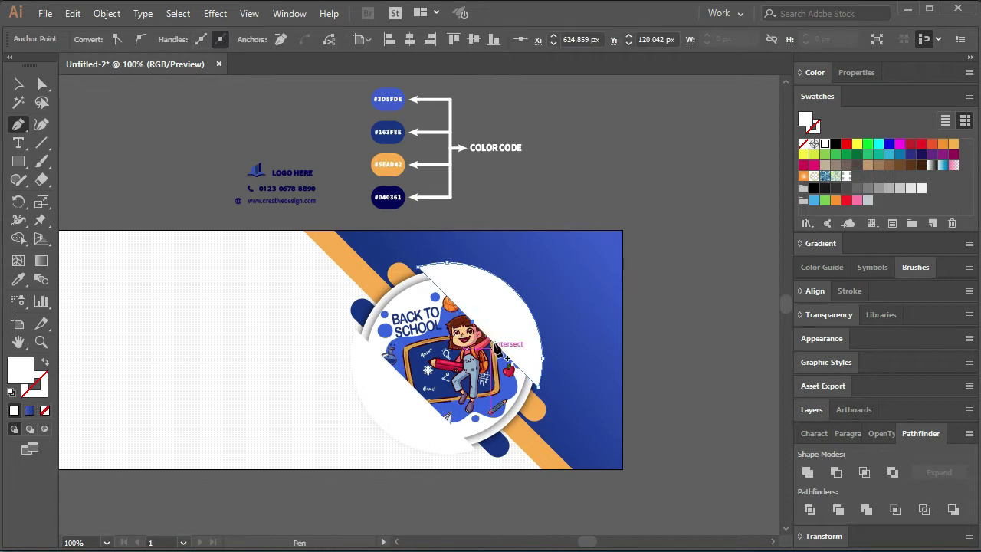
Step: Try deleting the lower-left white piece, then undo to keep both arcs
key(a)
click(418, 388)
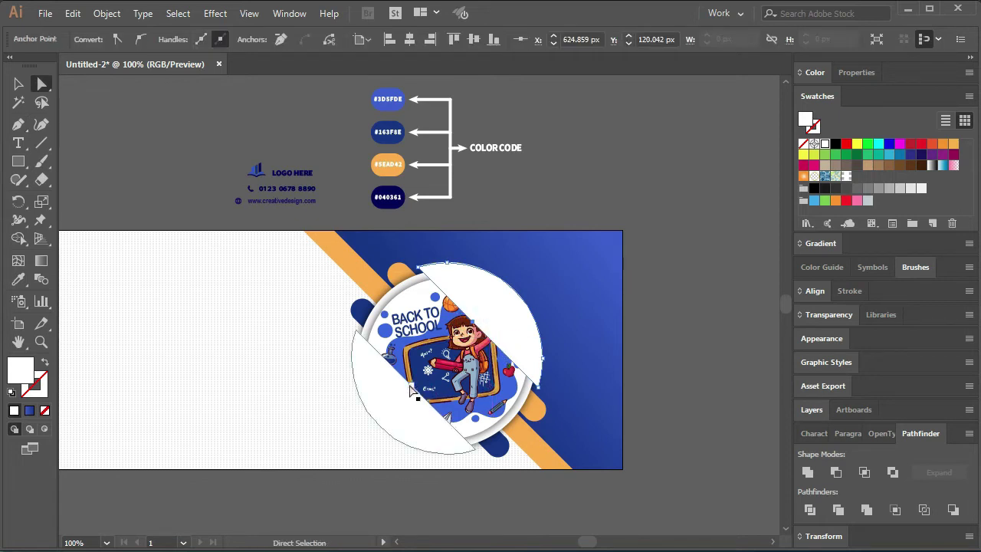
click(415, 405)
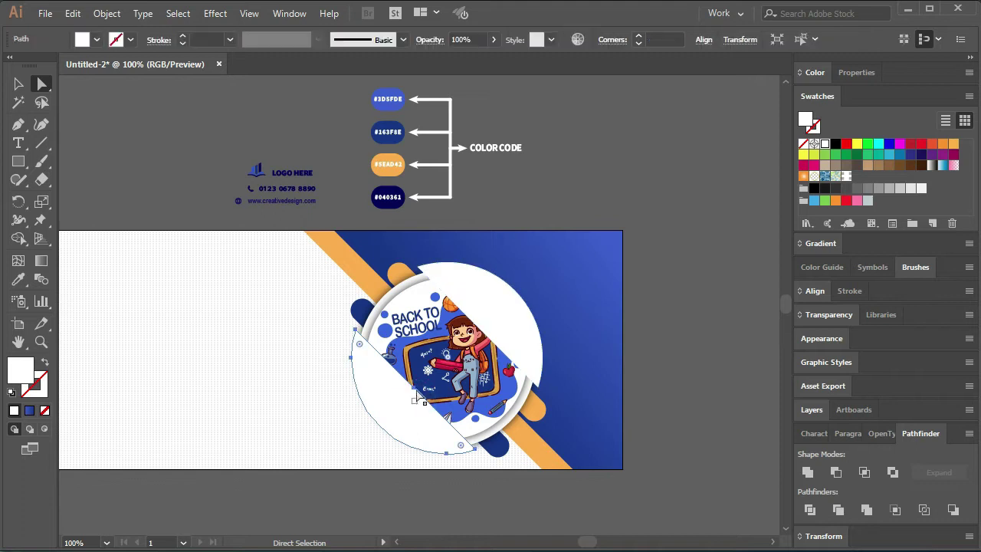
key(Delete)
click(493, 317)
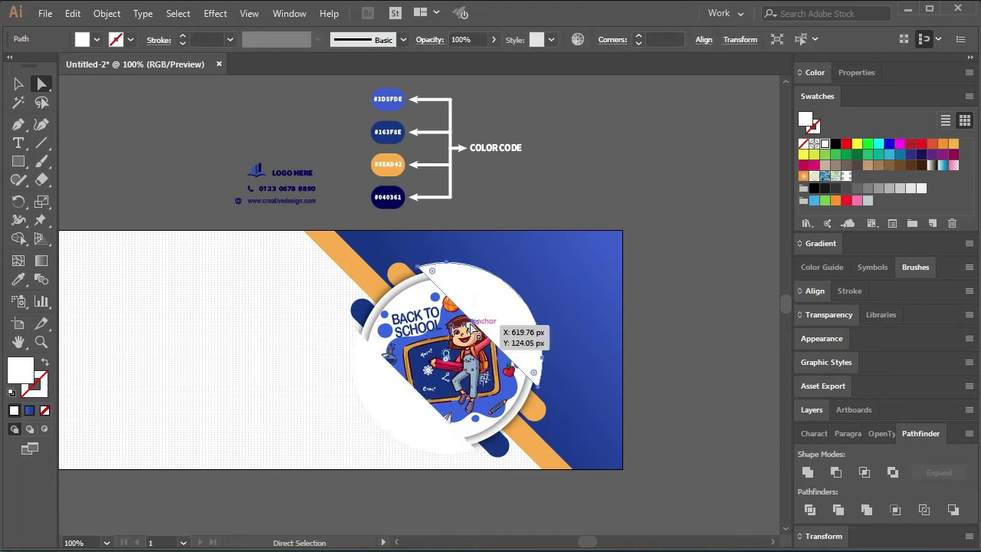
key(ctrl+z)
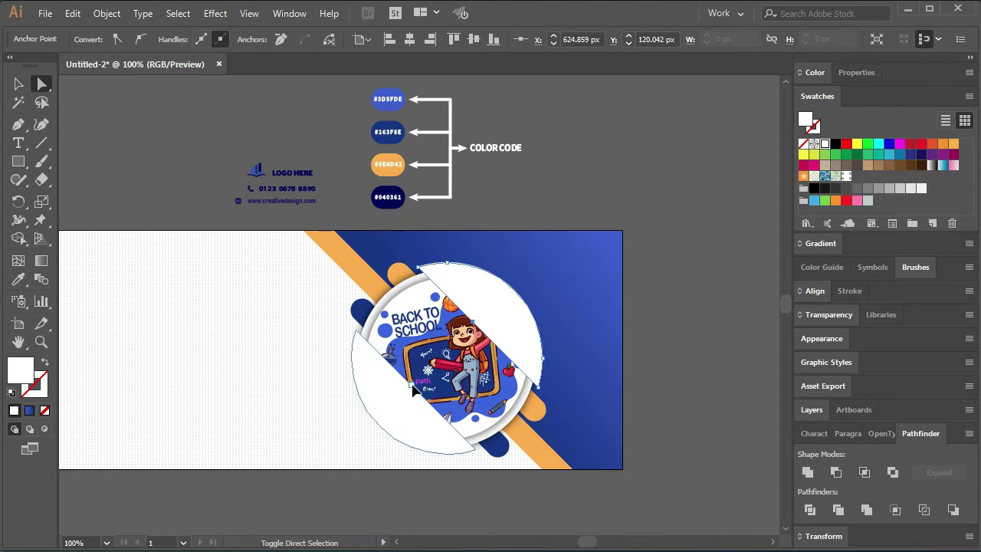
Step: Turn both curved pieces into 2 pt white outlines with no fill
drag(427, 395, 391, 387)
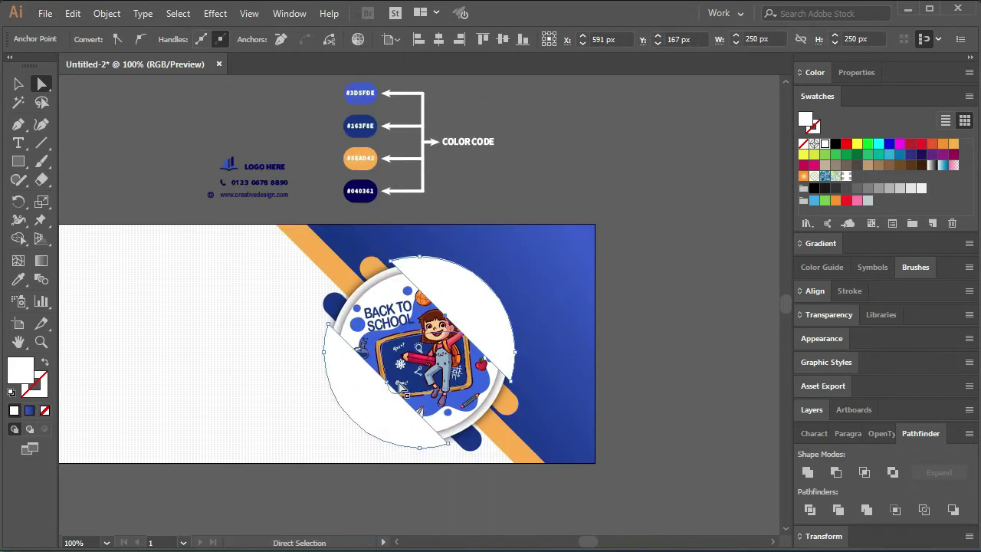
click(447, 377)
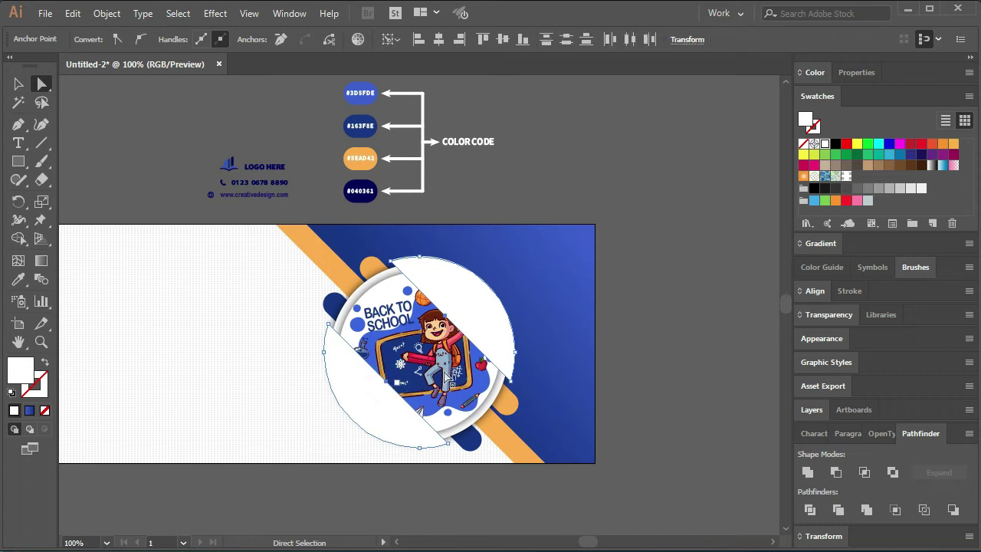
click(44, 361)
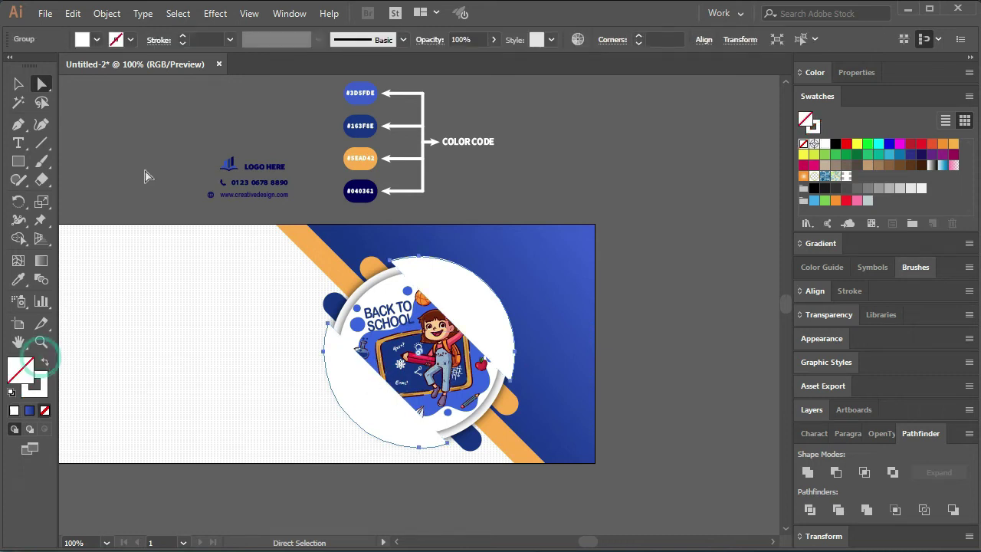
click(183, 36)
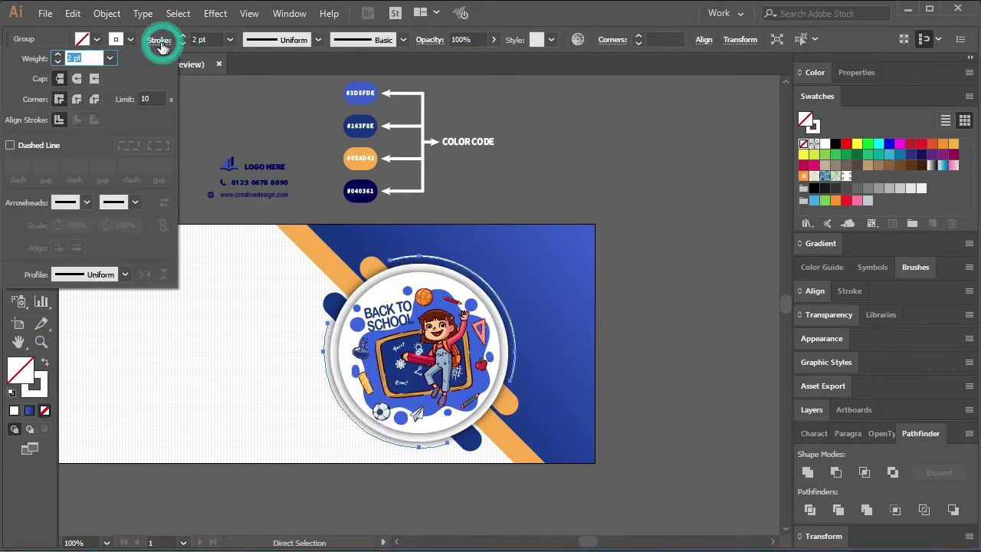
click(88, 202)
scroll(94, 337, down, 3)
Step: Give the arc's end a round dot arrowhead (Arrow 21)
scroll(94, 343, down, 2)
scroll(95, 344, up, 1)
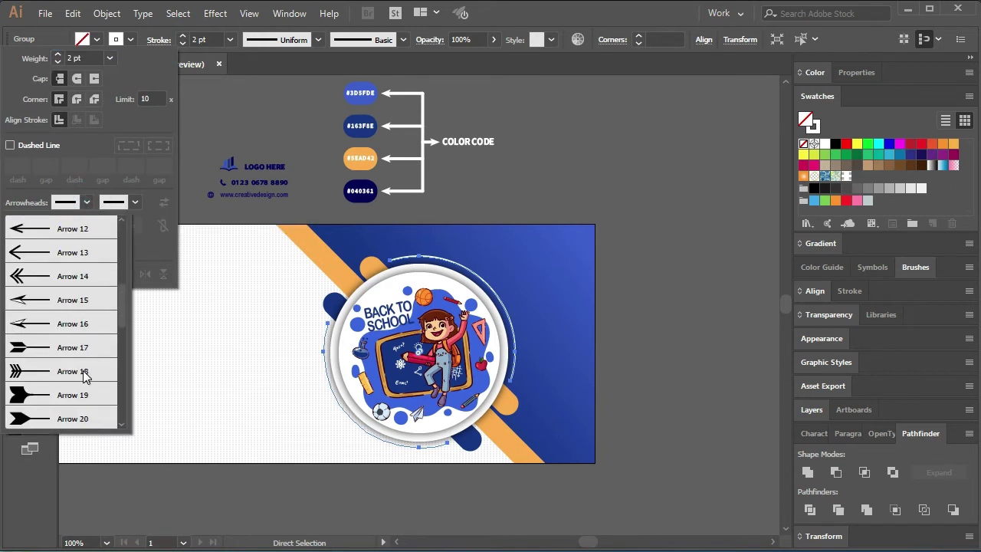
scroll(84, 374, down, 3)
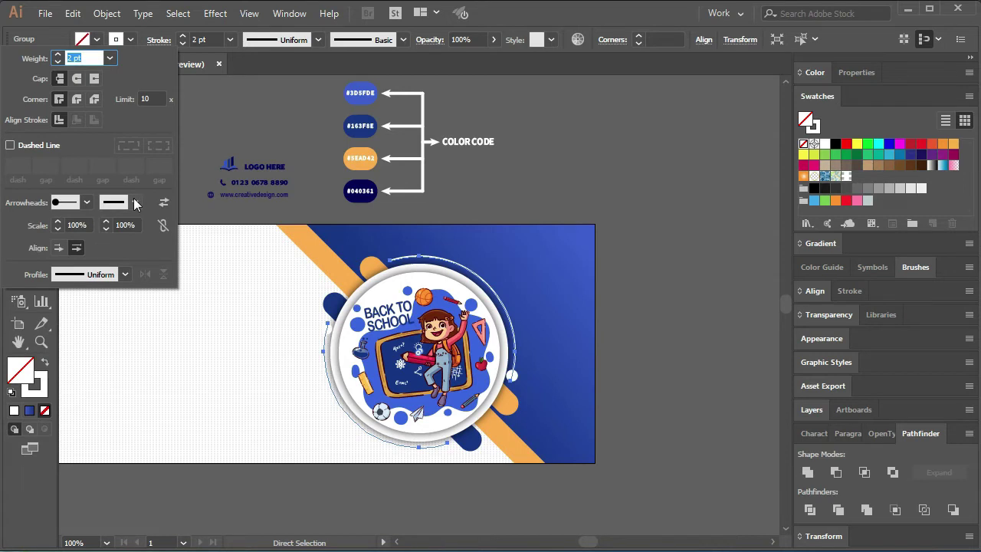
click(134, 201)
scroll(85, 371, down, 2)
scroll(86, 371, down, 3)
scroll(86, 371, down, 3)
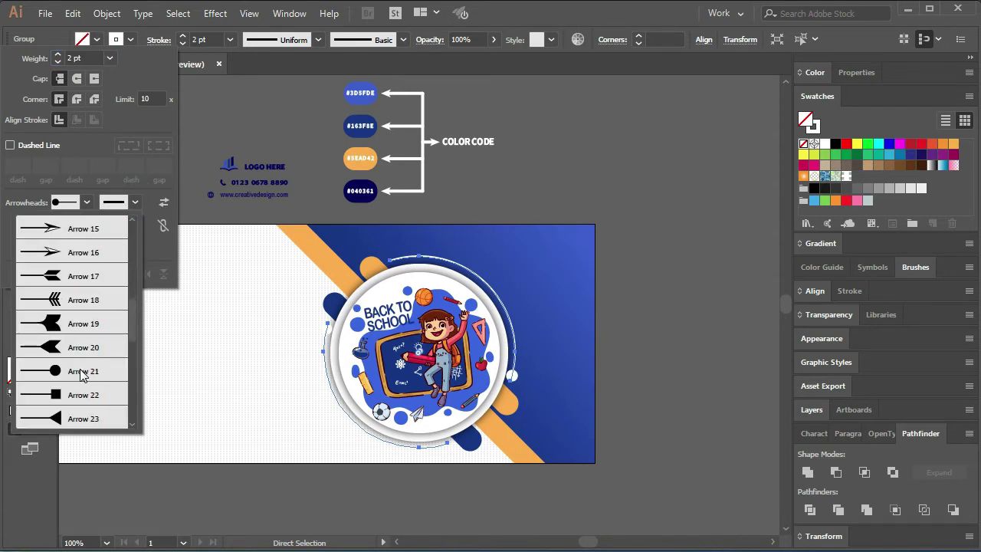
click(83, 371)
Step: Scale both the start and end arrowheads to 50%
double_click(73, 224)
text(50)
double_click(121, 224)
text(50)
click(82, 223)
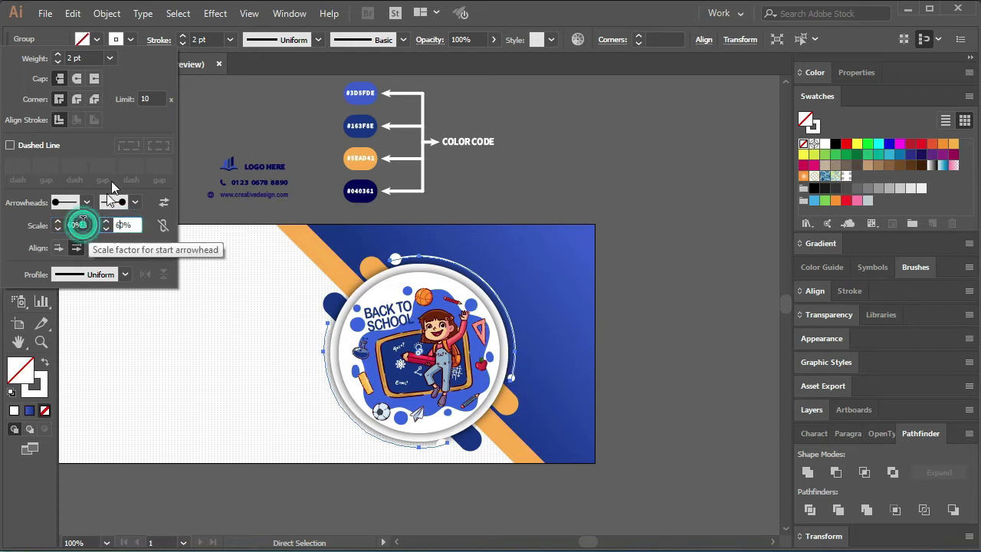
click(161, 39)
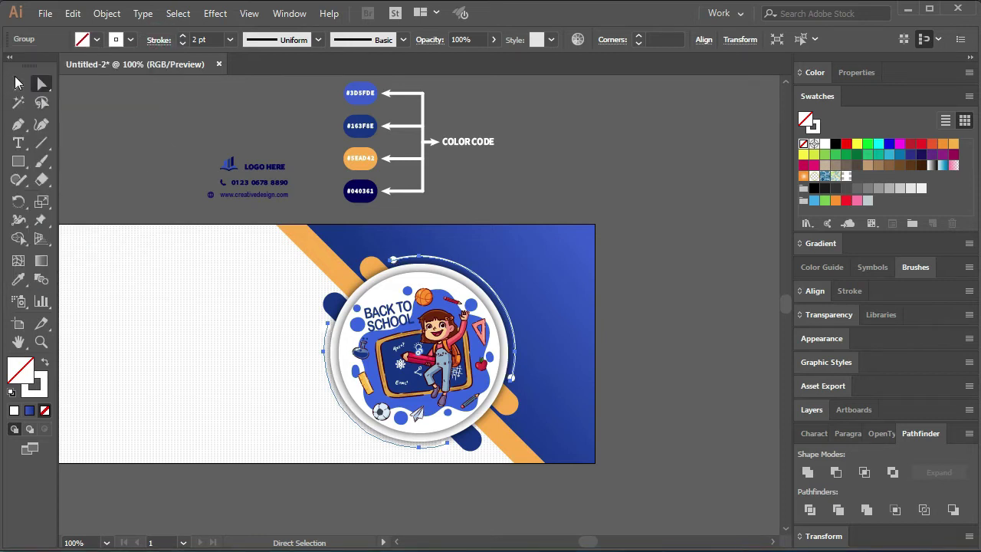
Step: Ungroup the badge into its separate parts
click(18, 82)
right_click(325, 341)
click(368, 471)
click(283, 419)
Step: Give the badge's thin arc no fill and a dark blue #163F8E stroke
click(328, 375)
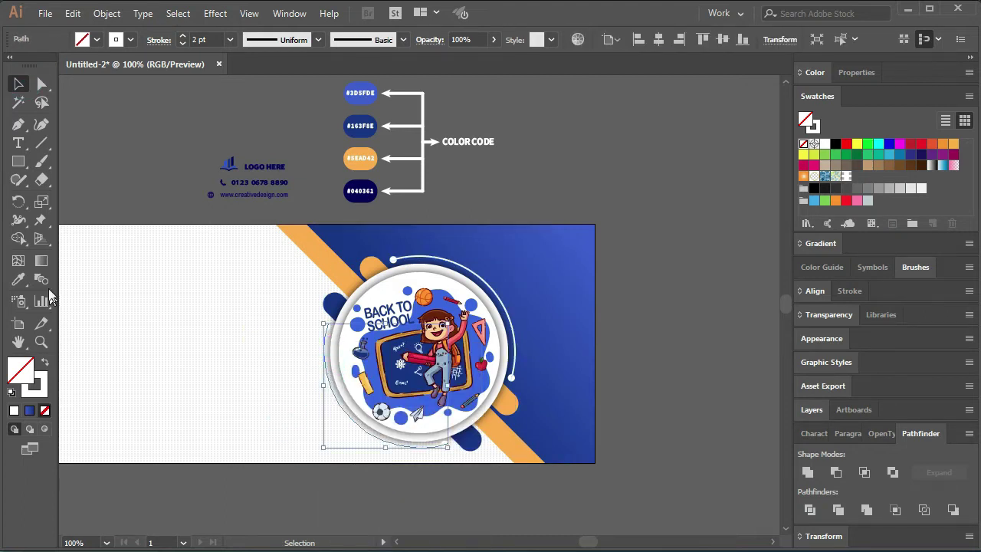
click(18, 279)
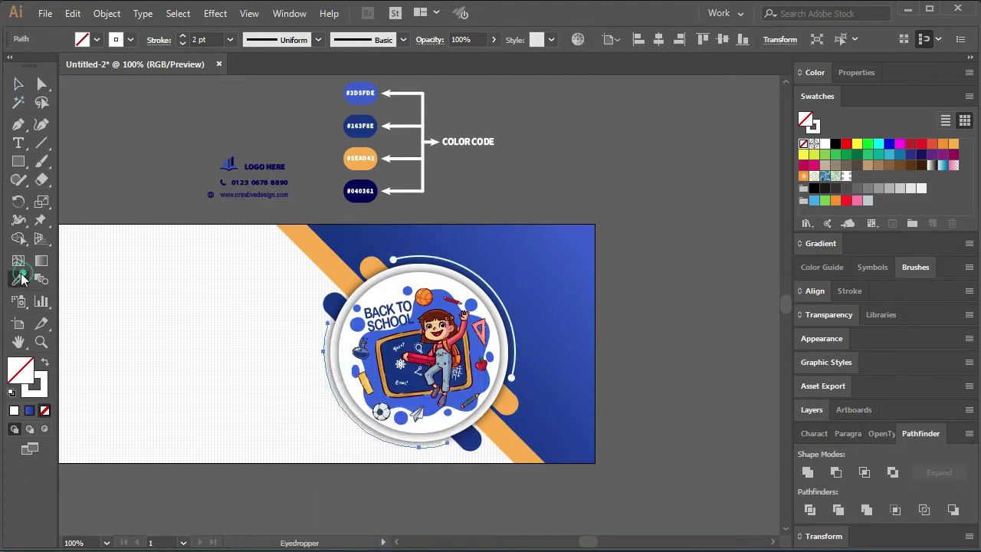
click(370, 117)
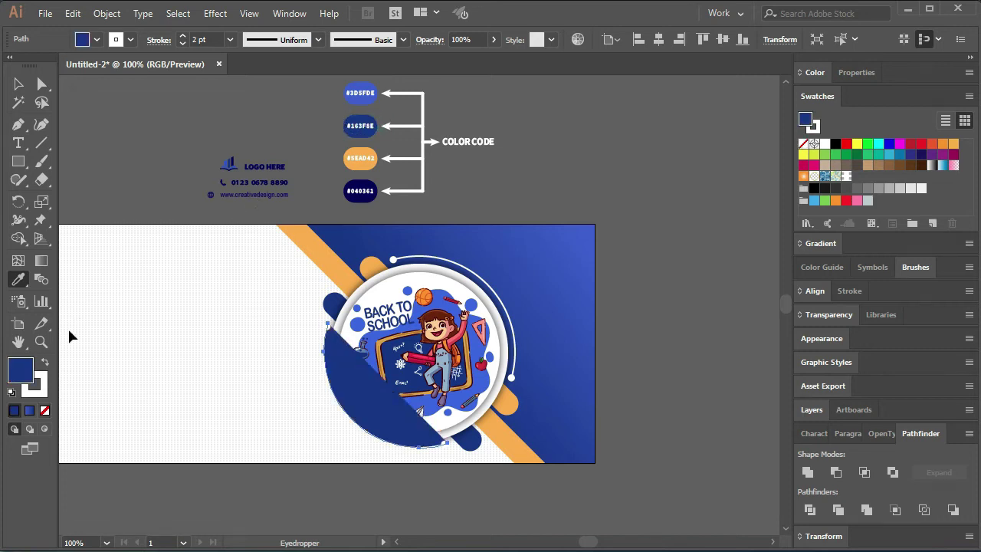
click(44, 410)
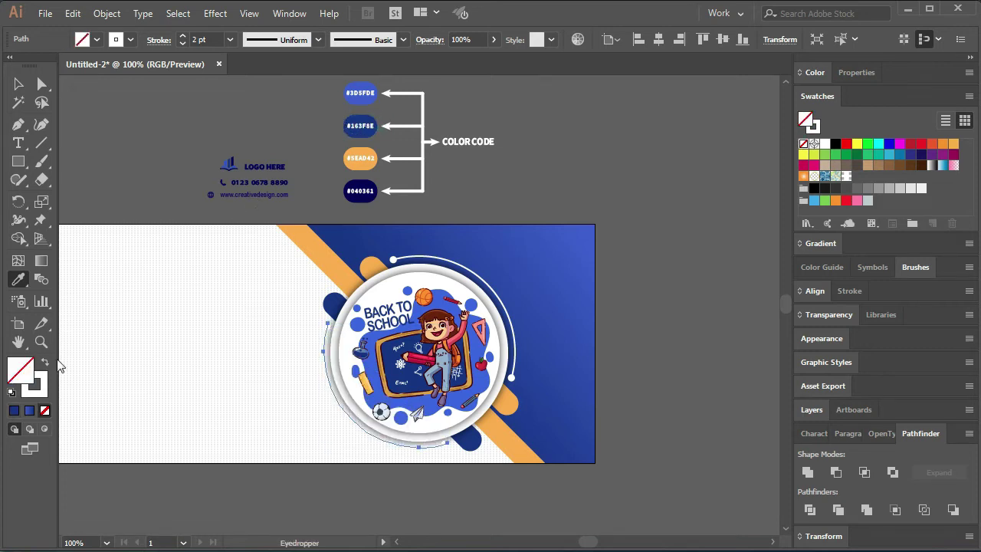
shift+click(369, 115)
key(v)
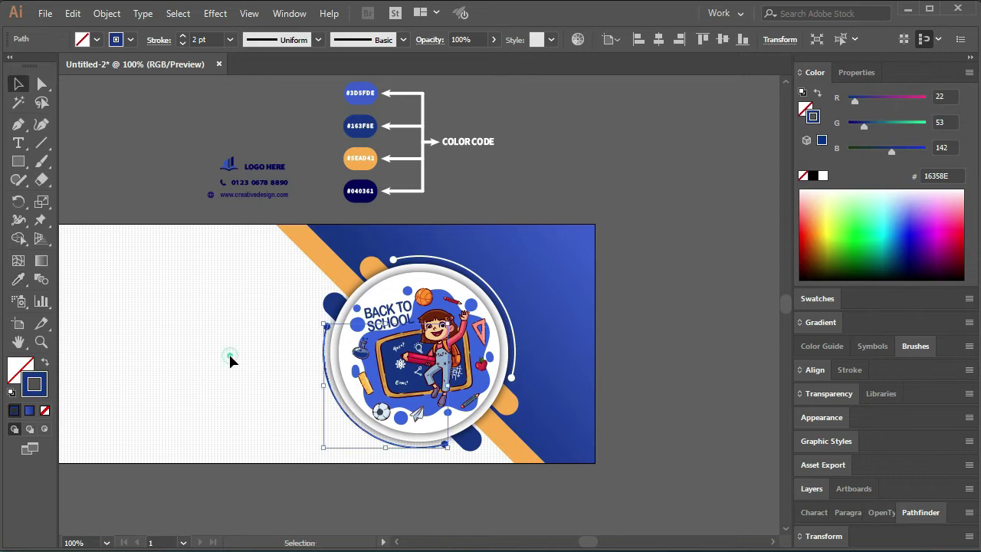
click(230, 365)
drag(234, 410, 234, 402)
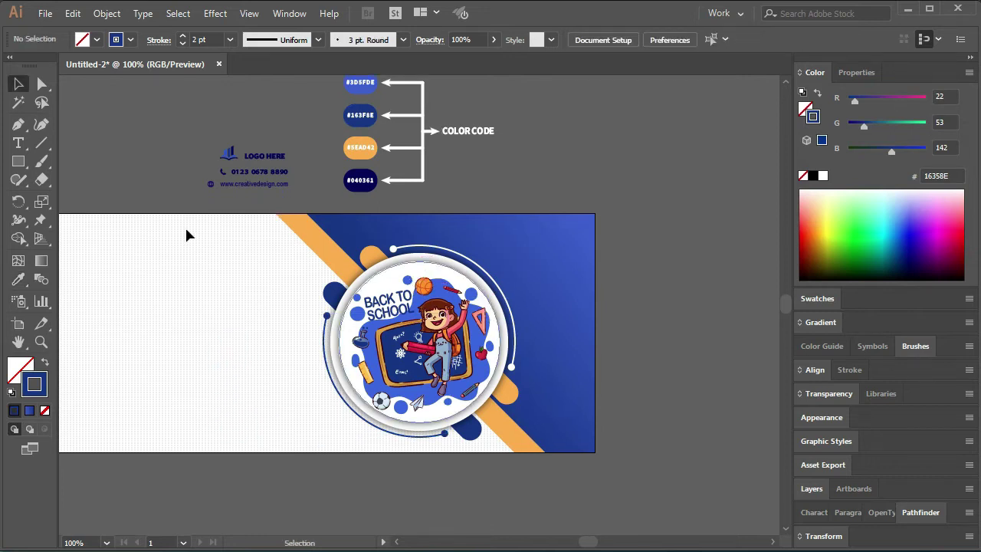
click(20, 143)
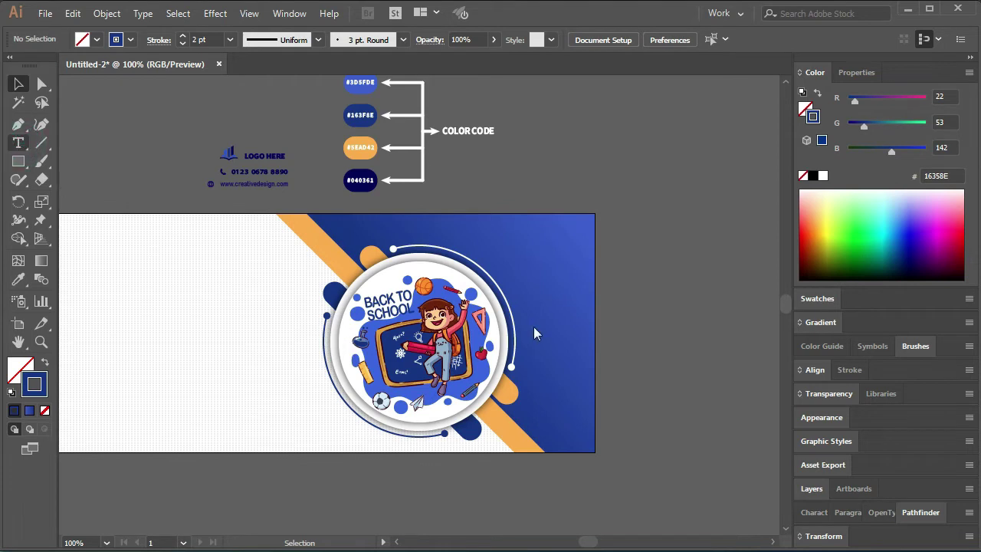
Step: Add a text object of V letters to the right of the badge
scroll(534, 328, up, 1)
drag(546, 335, 513, 310)
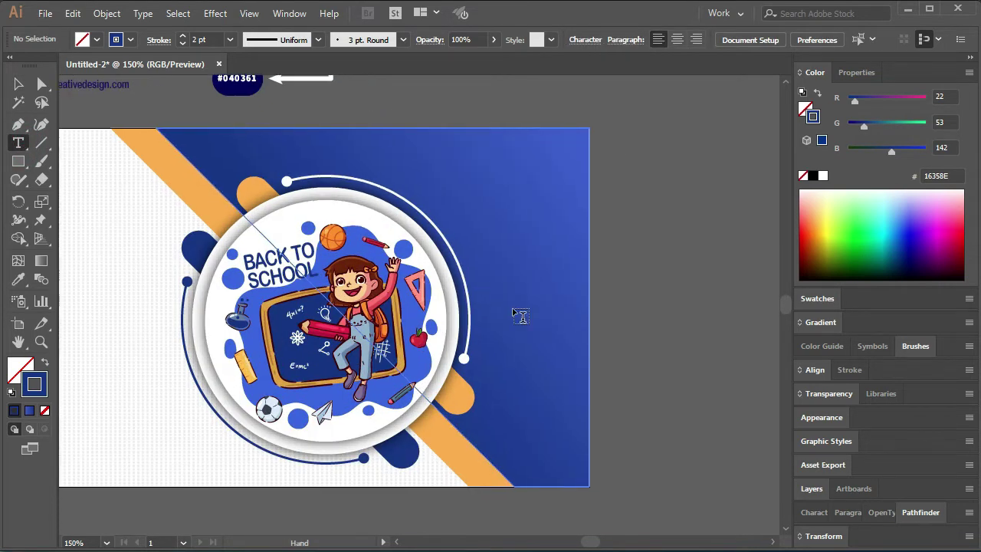
key(v)
click(513, 310)
key(ctrl+shift+a)
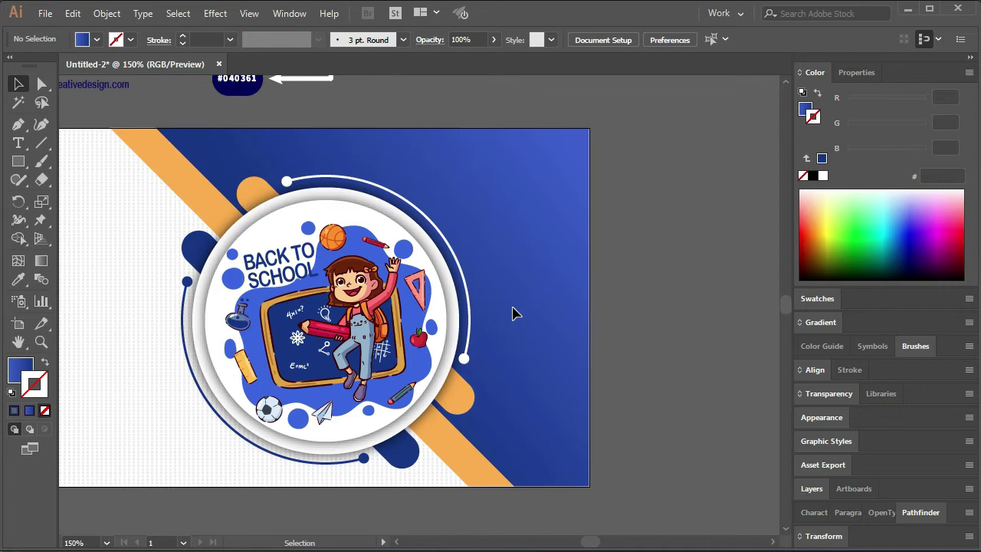
key(t)
click(512, 304)
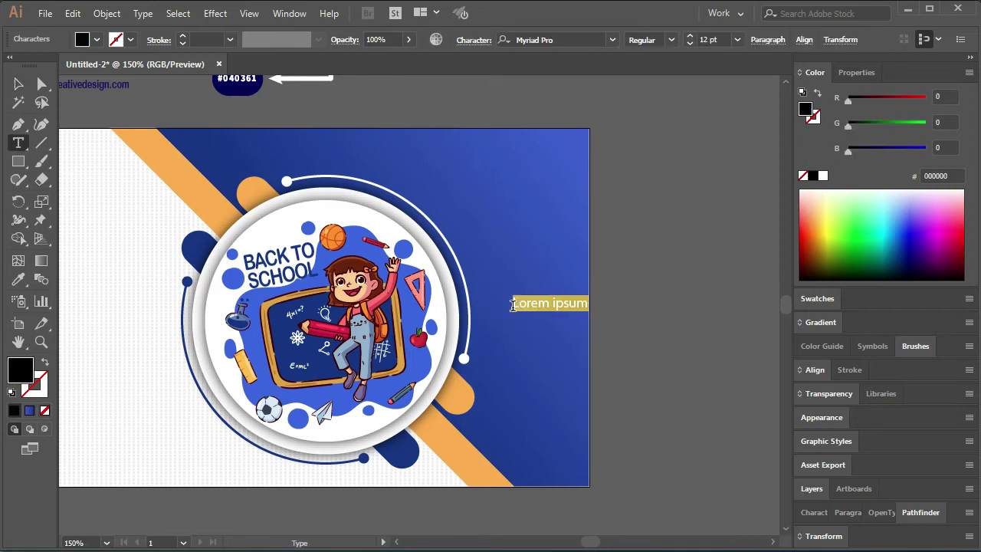
text(V)
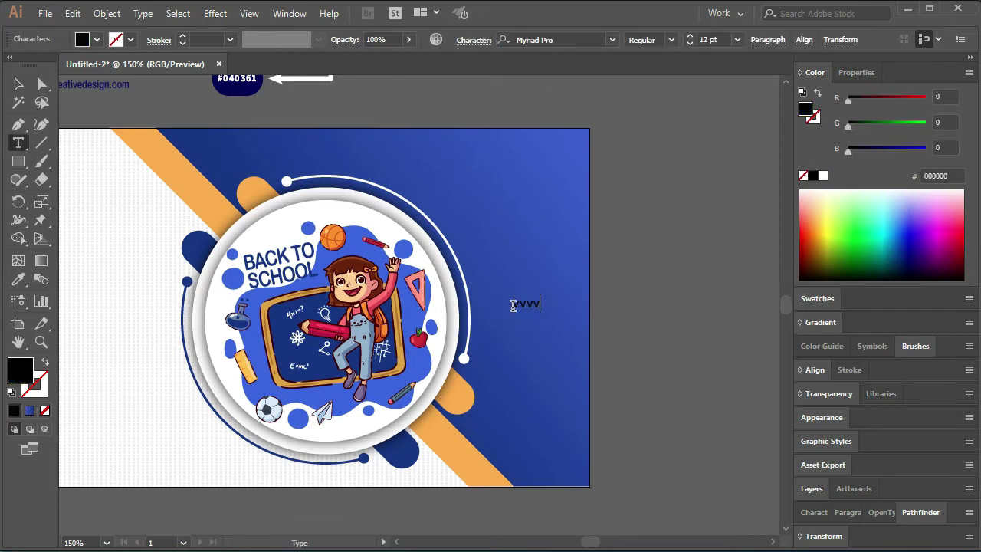
click(19, 84)
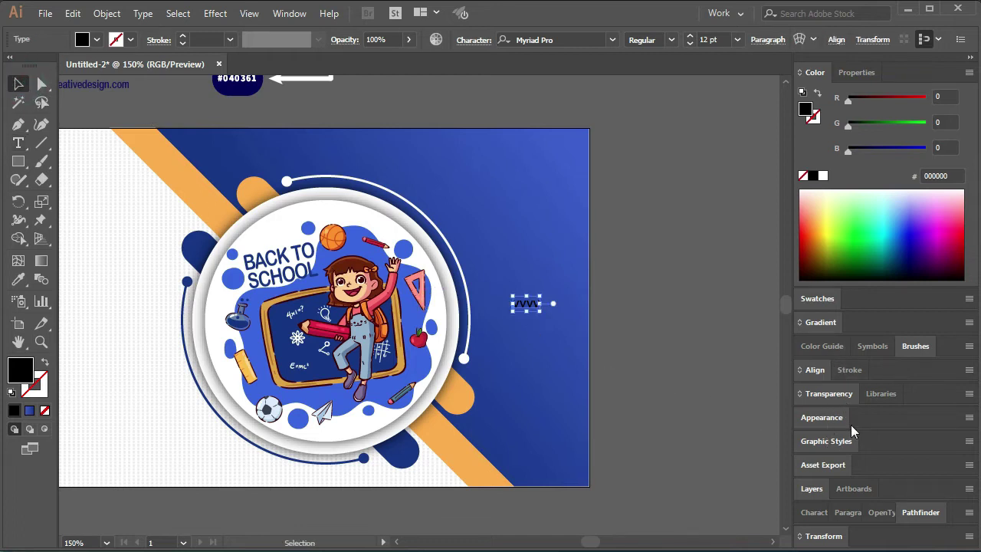
Step: Format the V text at 19 pt, 65% vertical scale and -195 tracking
click(814, 512)
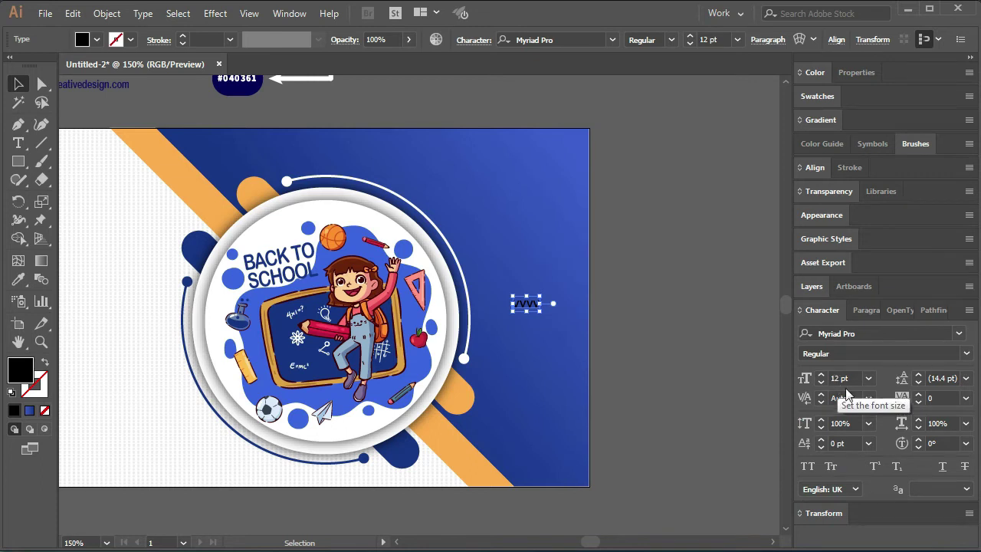
click(870, 379)
click(870, 378)
text(19)
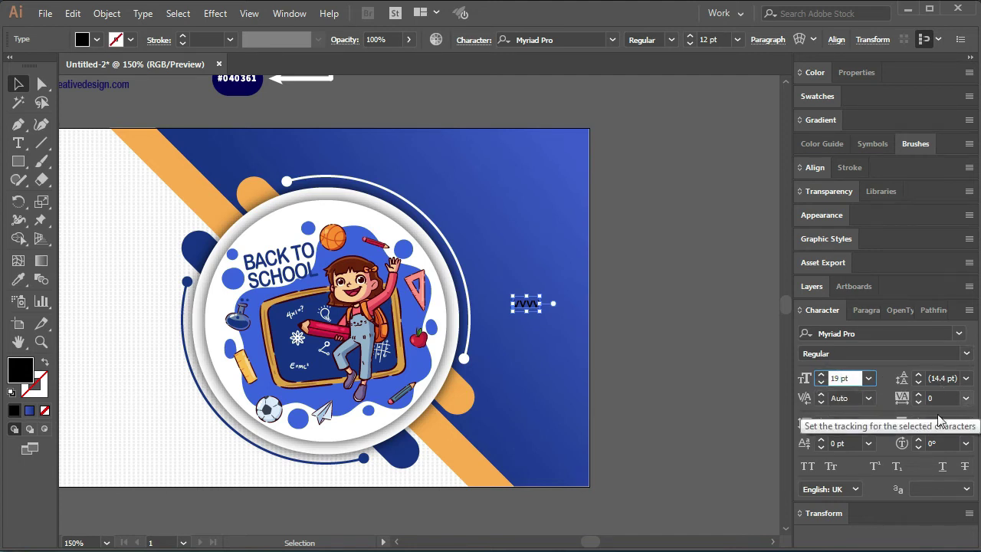
click(833, 423)
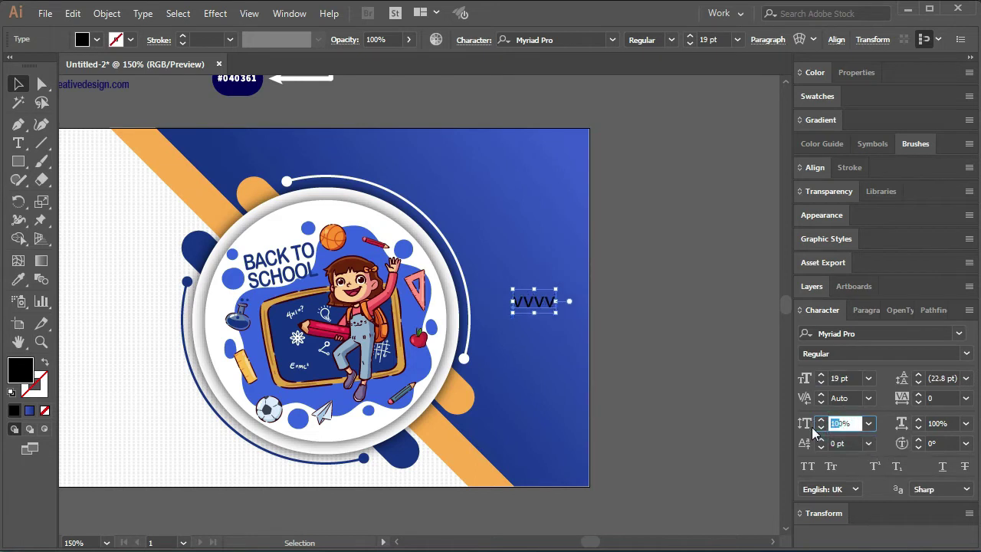
text(650)
key(Delete)
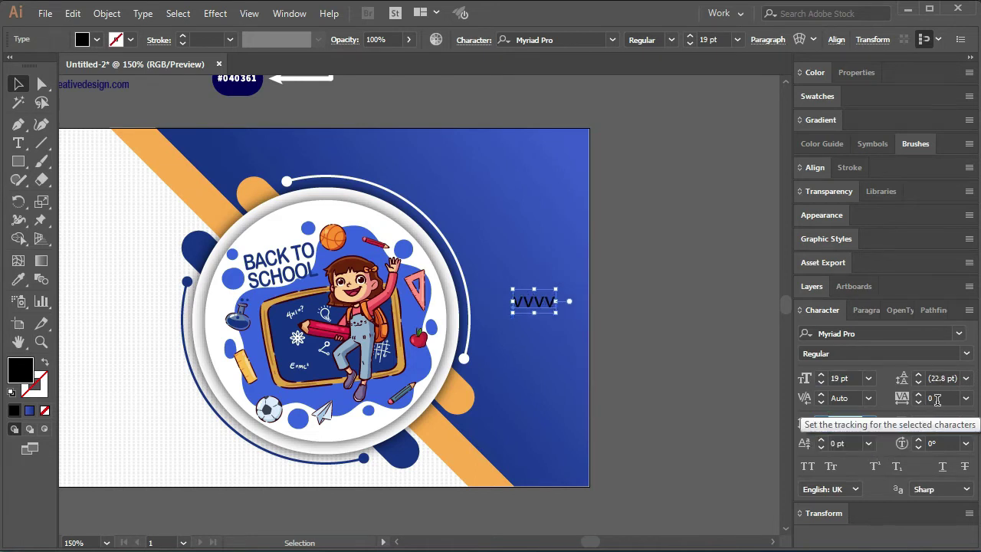
text(65)
click(966, 398)
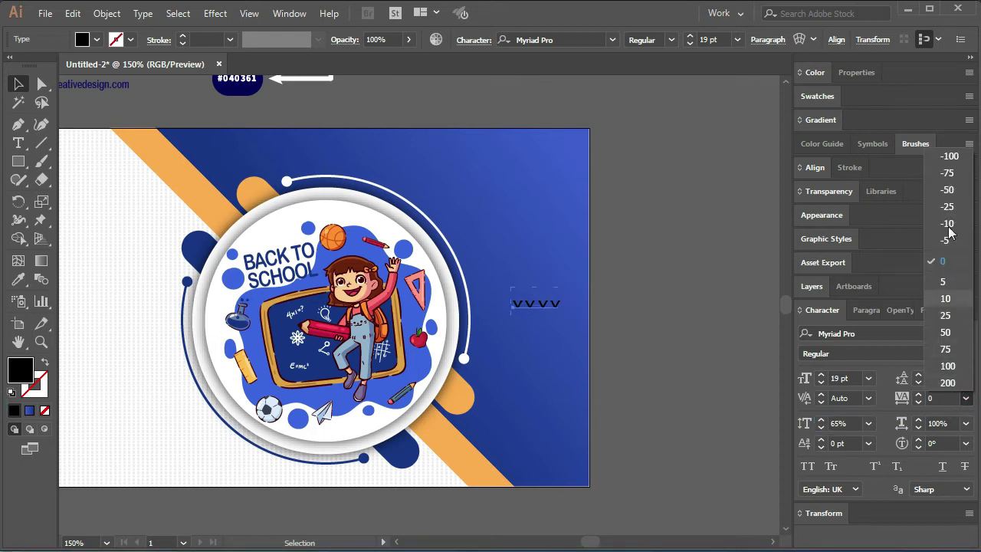
click(956, 157)
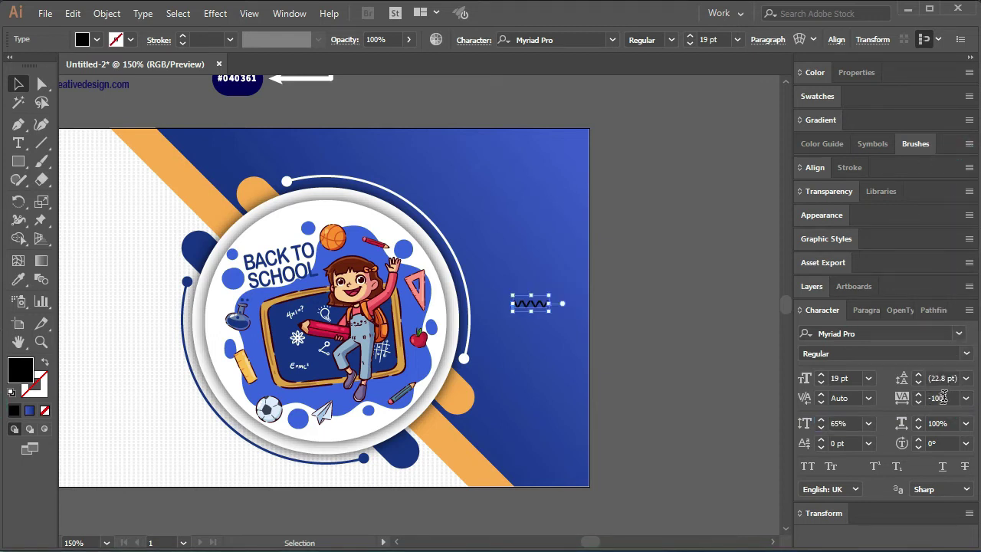
key(BackSpace)
key(BackSpace)
text(95)
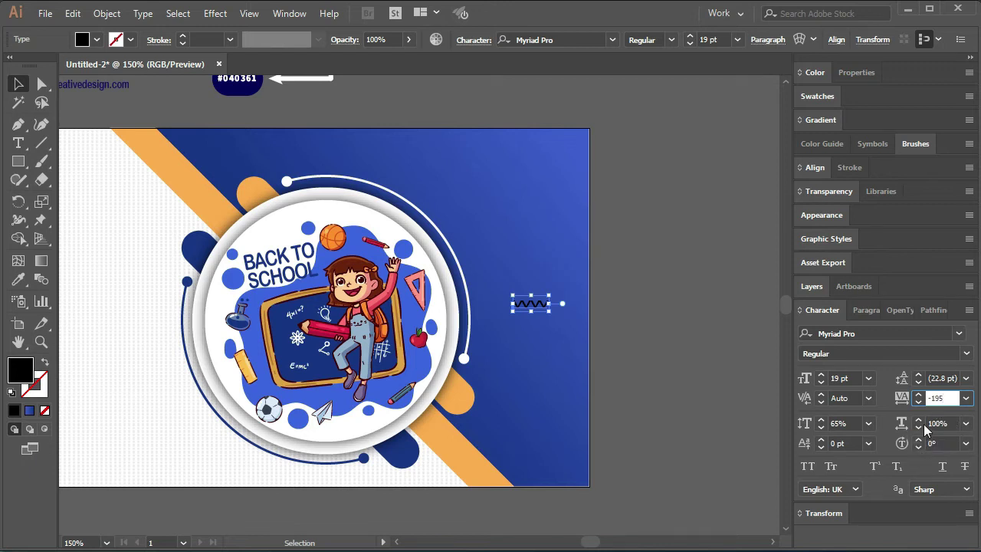
click(876, 406)
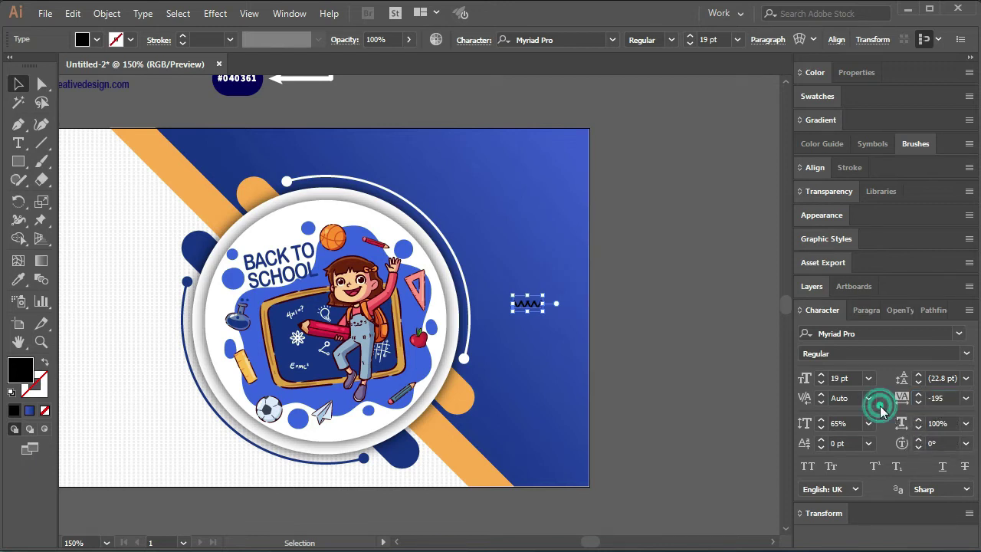
scroll(532, 308, up, 3)
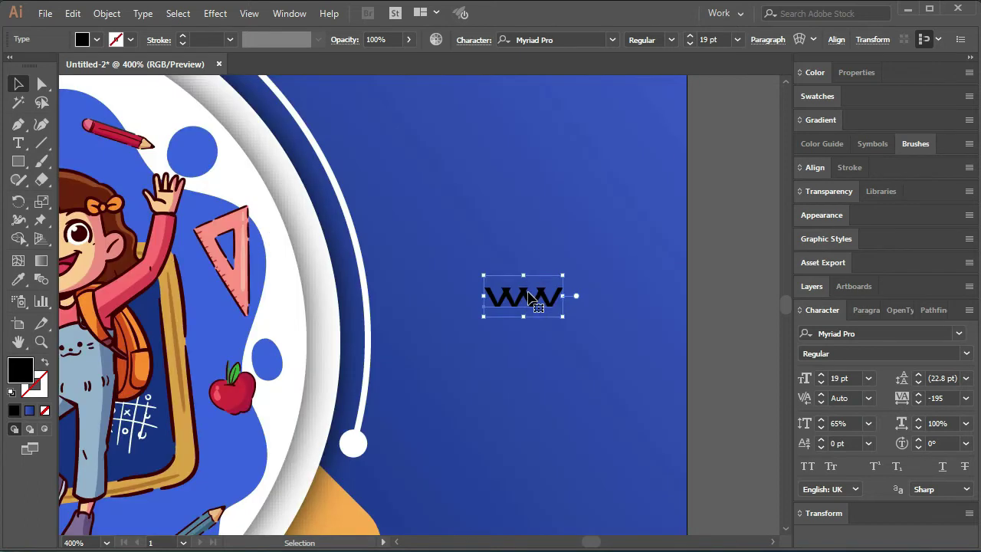
Step: Set the zigzag text to Arial Rounded MT Bold with -170 tracking
click(961, 334)
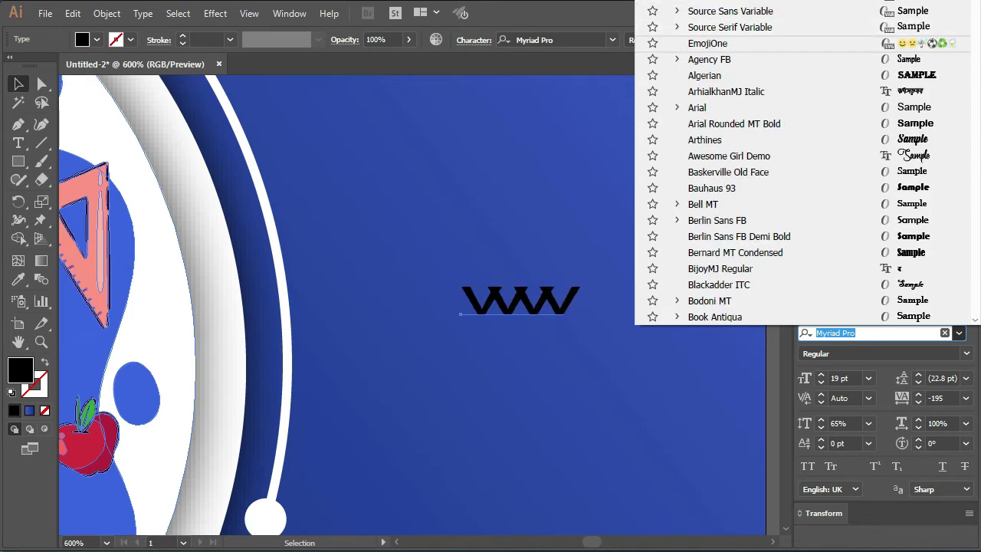
click(756, 124)
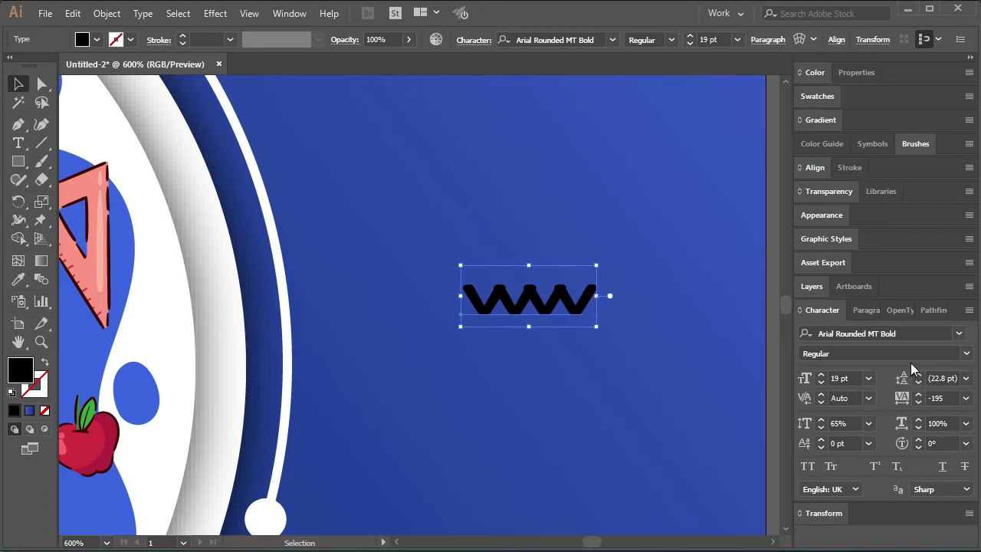
click(964, 354)
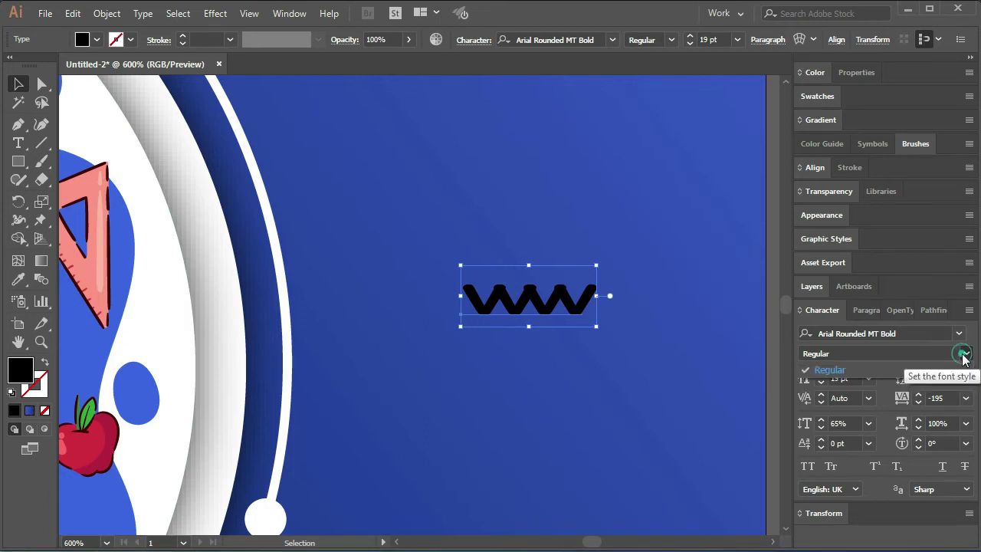
click(918, 395)
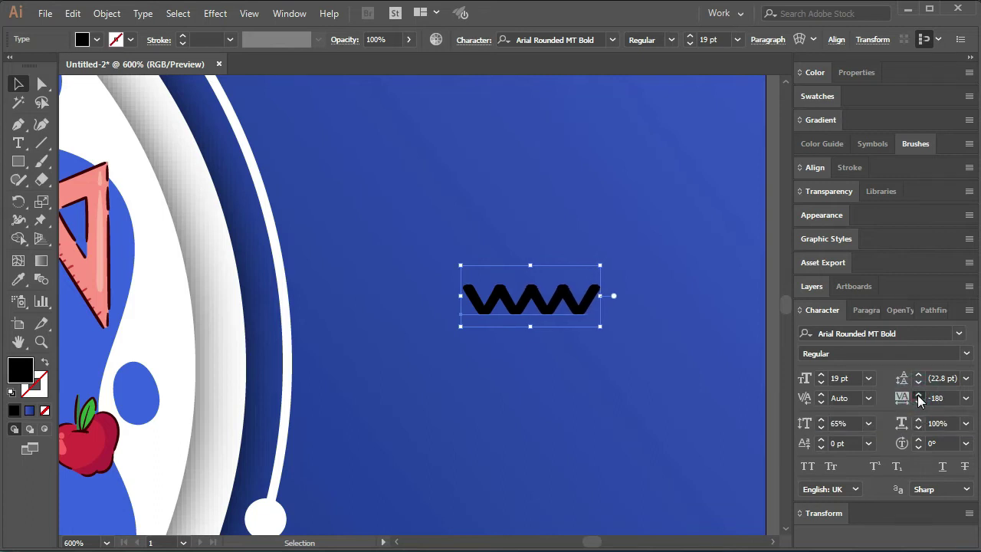
click(919, 396)
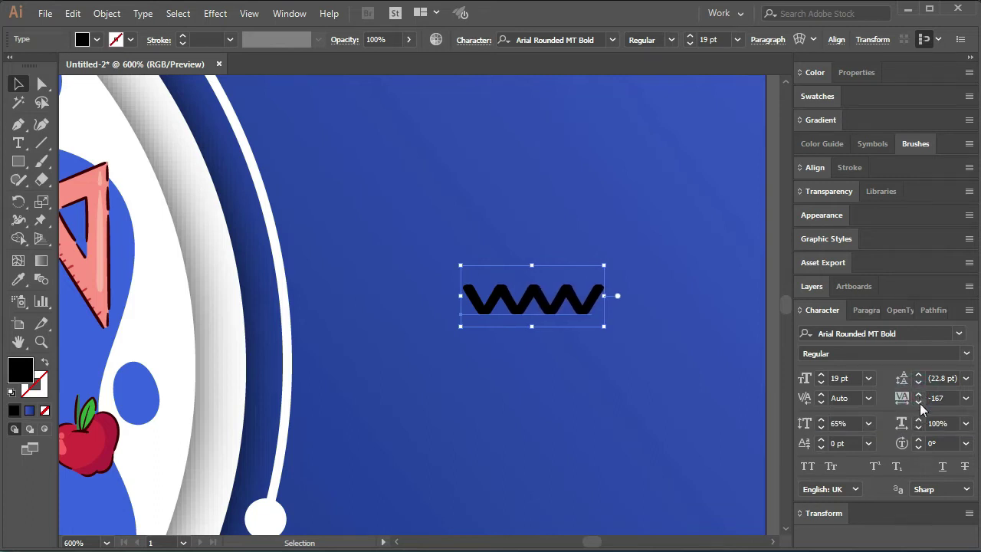
click(919, 402)
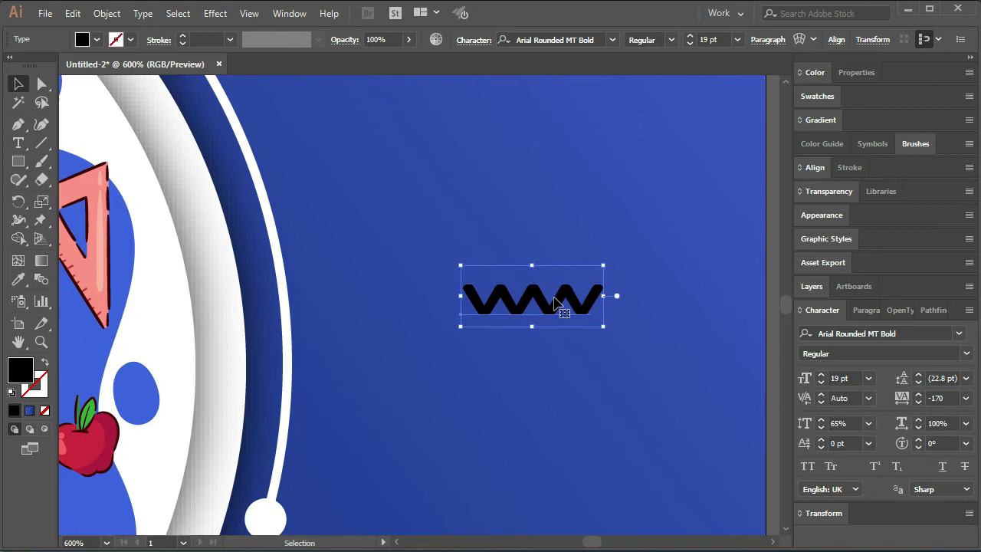
scroll(561, 299, up, 3)
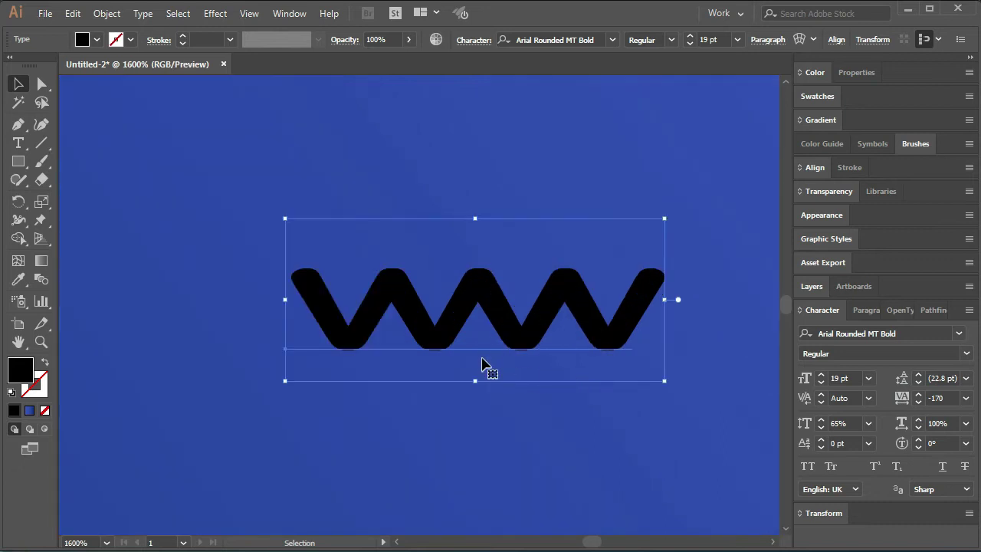
Step: Fill the V text white and expand it into outlined shapes
double_click(20, 368)
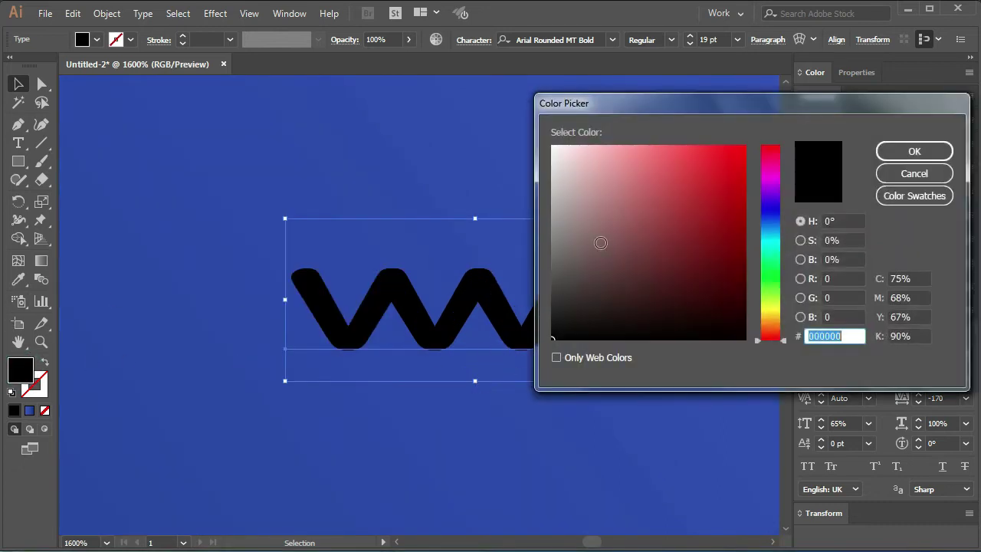
drag(606, 214, 534, 125)
click(912, 150)
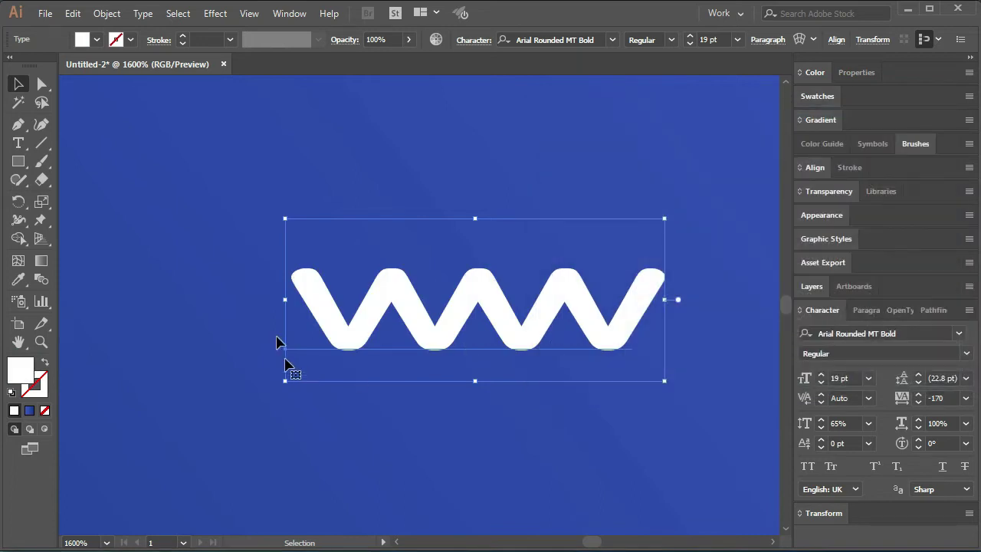
click(105, 14)
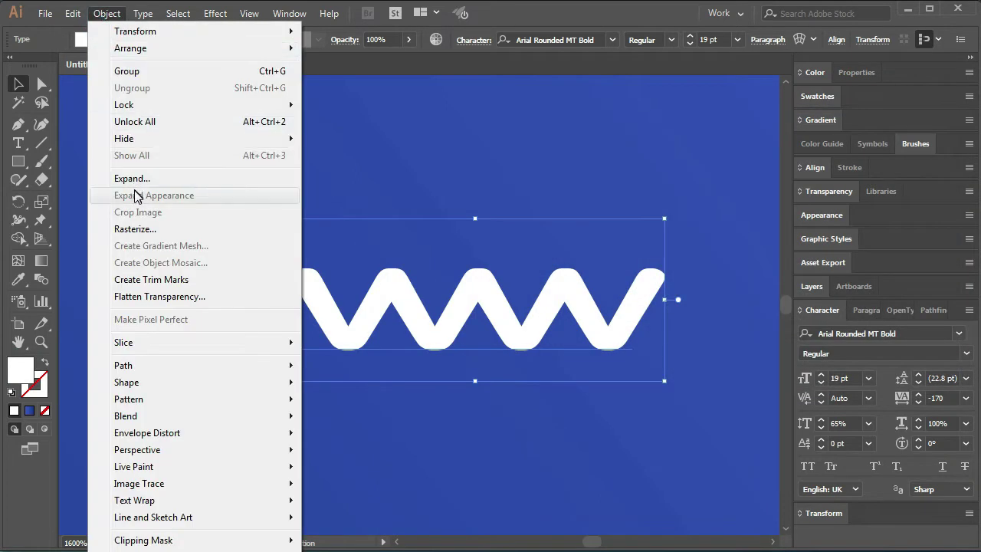
click(132, 179)
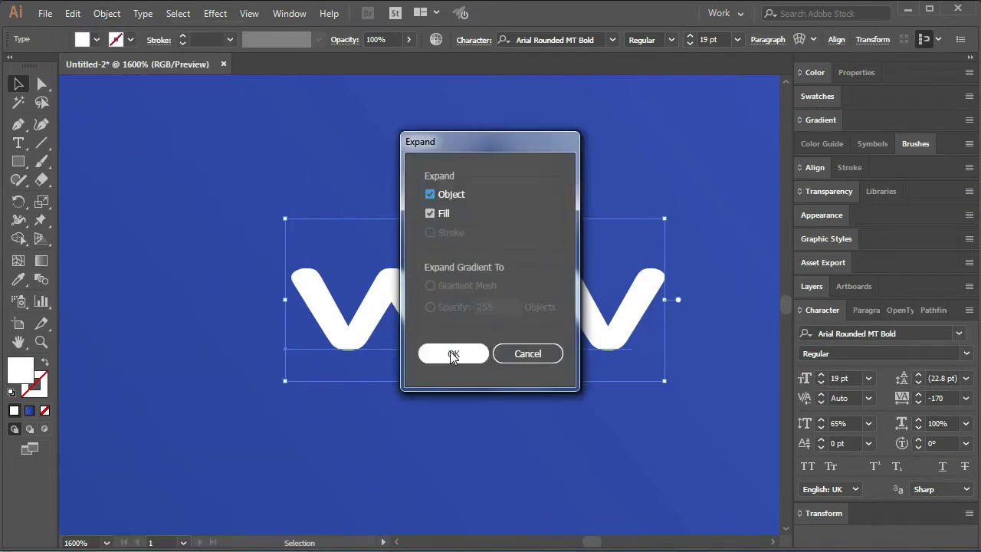
click(449, 354)
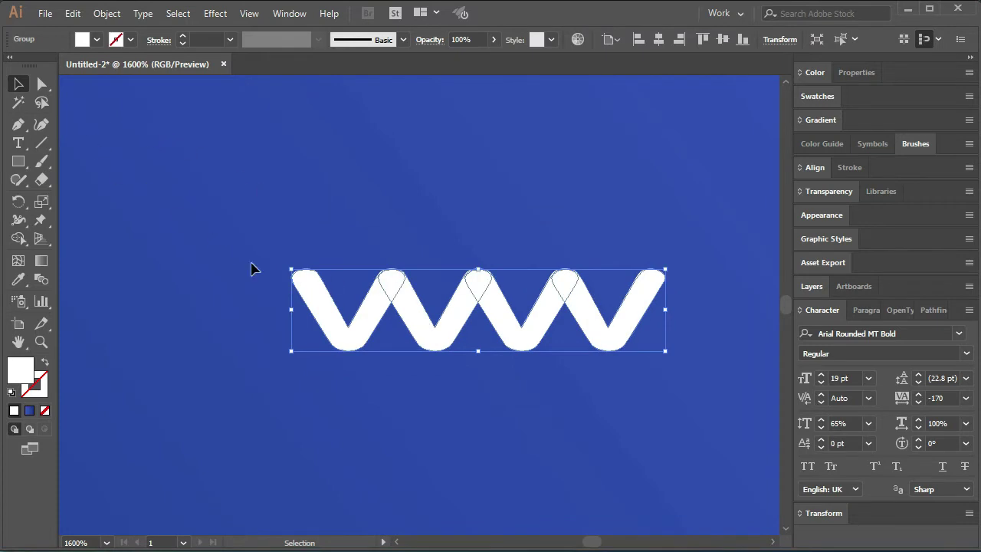
Step: Delete the last V's right arm and rotate the trimmed piece 180°
click(42, 83)
drag(688, 243, 611, 386)
key(Delete)
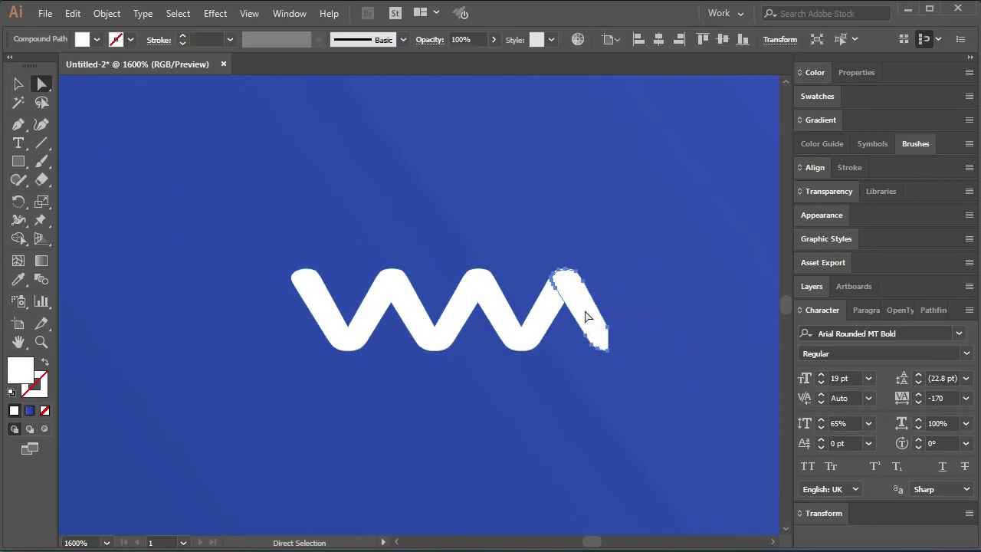
key(v)
right_click(587, 309)
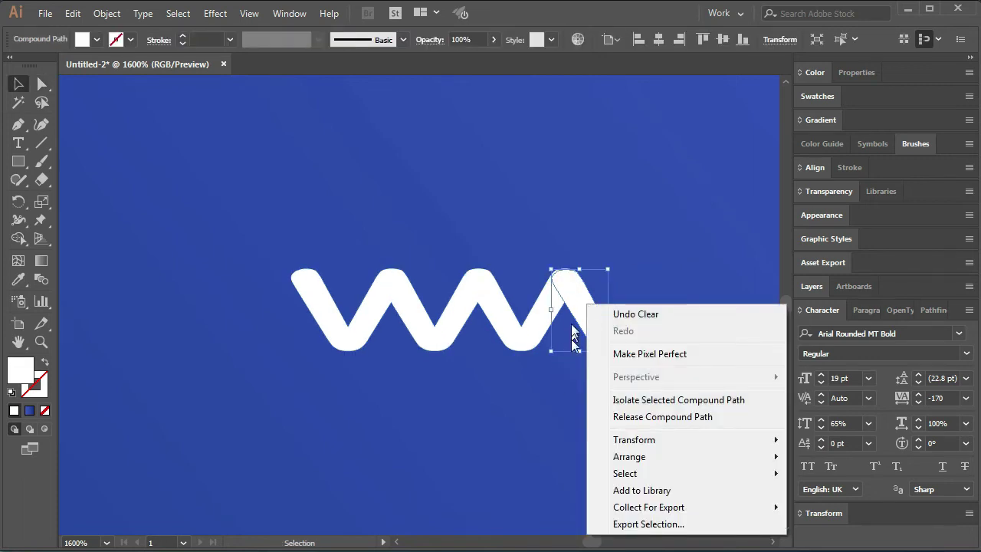
click(575, 299)
drag(614, 267, 549, 370)
click(611, 377)
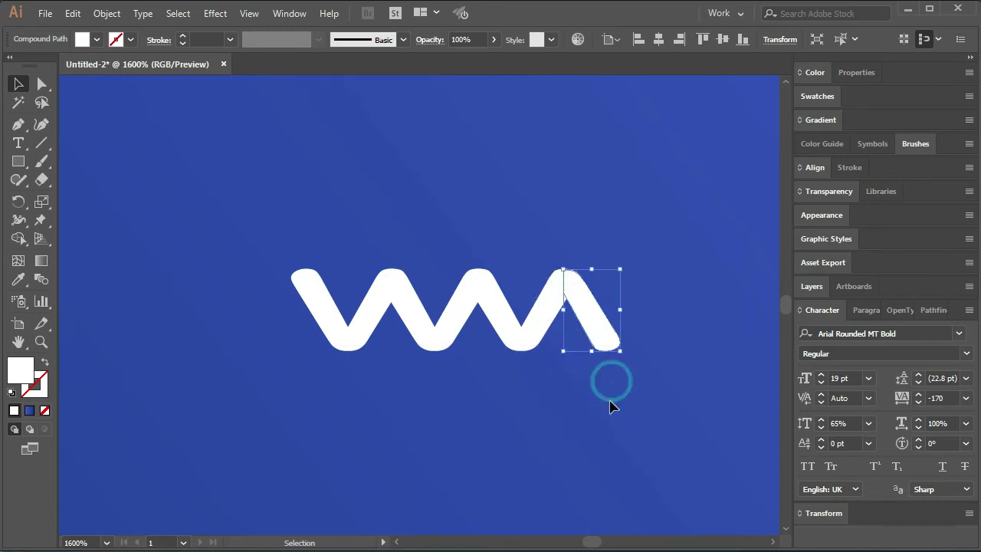
Step: Unite the zigzag pieces, add a 0.5 pt stroke and expand its appearance
drag(652, 249, 342, 403)
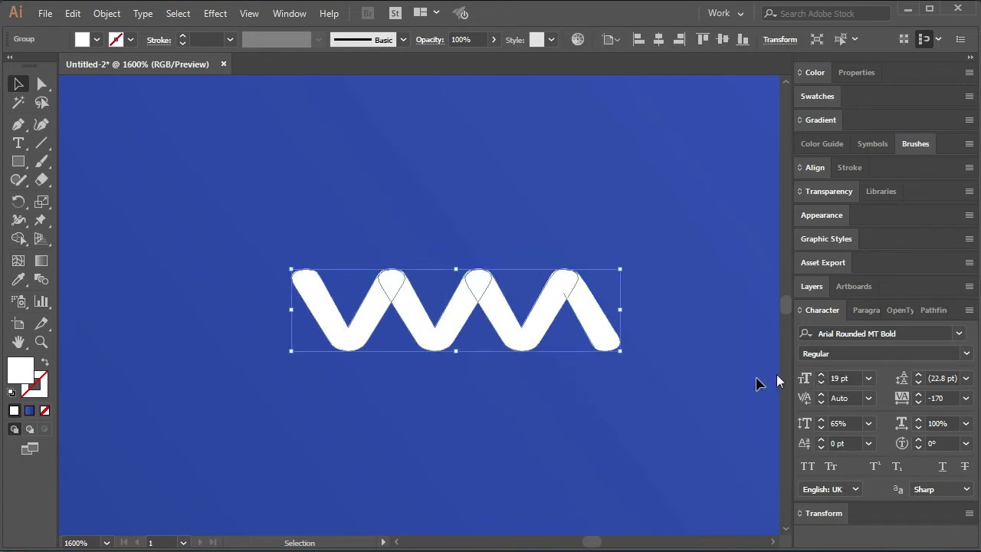
click(917, 309)
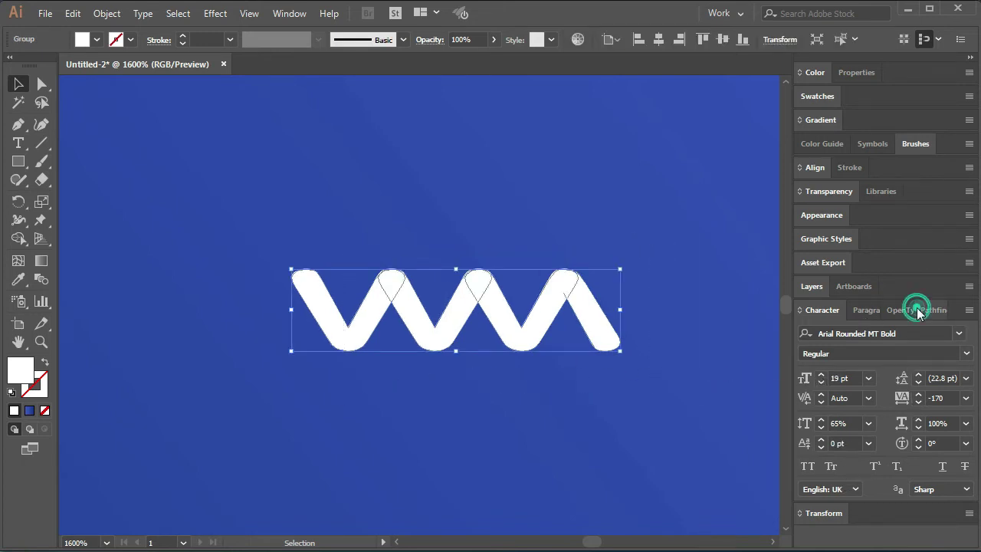
click(806, 349)
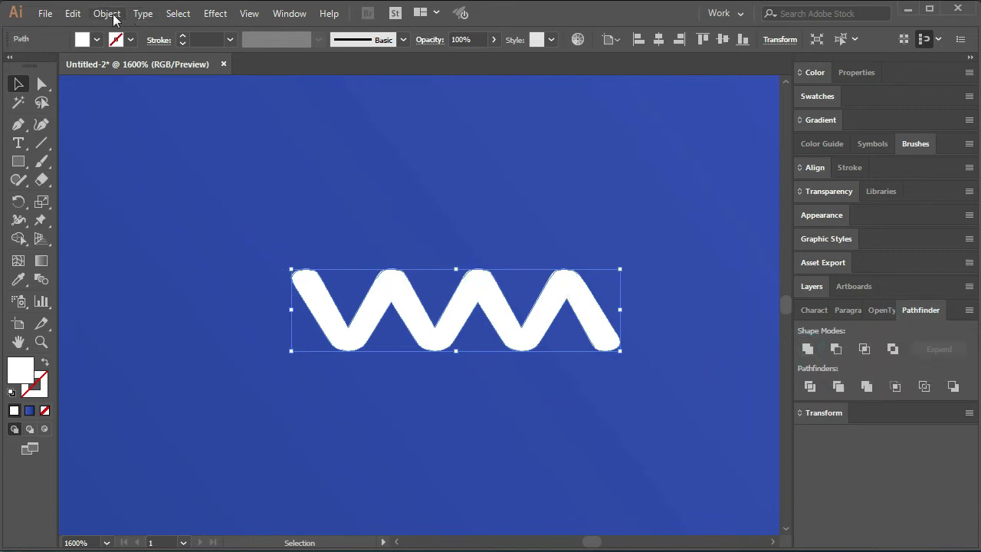
click(183, 37)
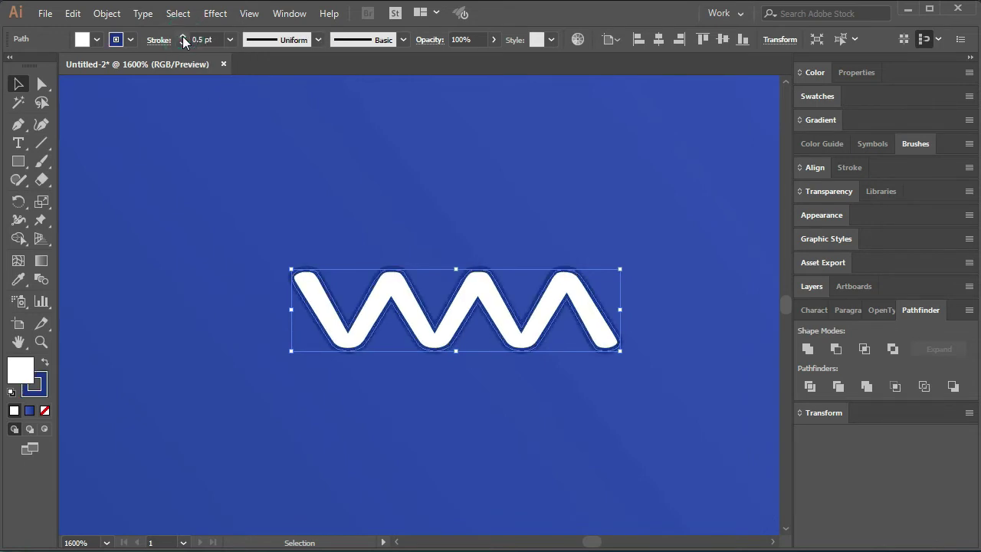
click(107, 13)
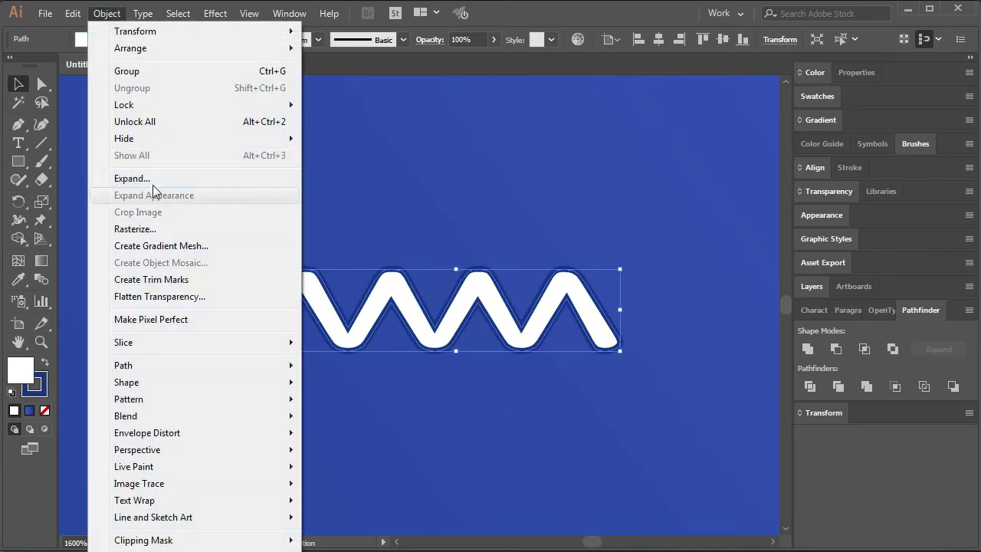
click(153, 181)
click(454, 353)
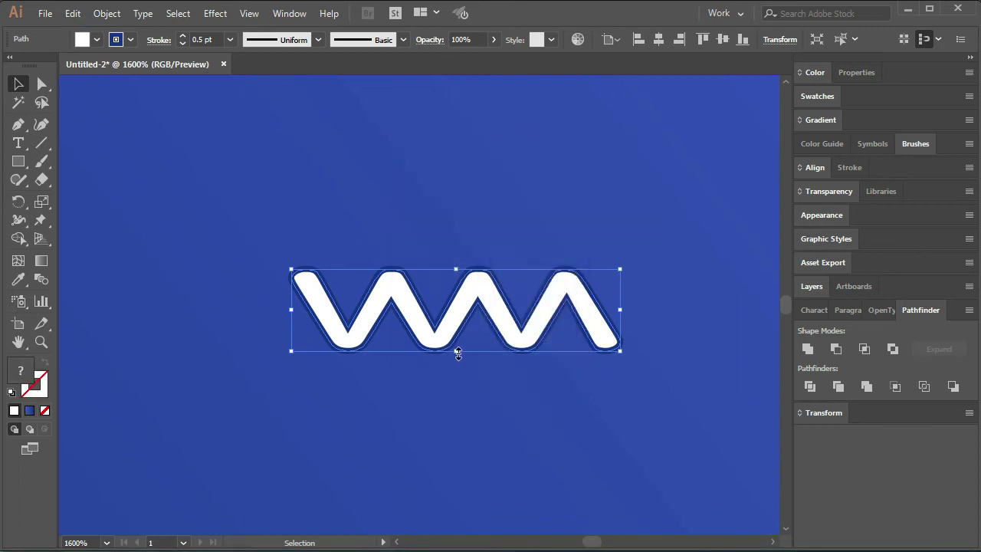
Step: Ungroup the expanded zigzag and delete the dark blue outline shape
right_click(486, 295)
click(550, 422)
click(448, 404)
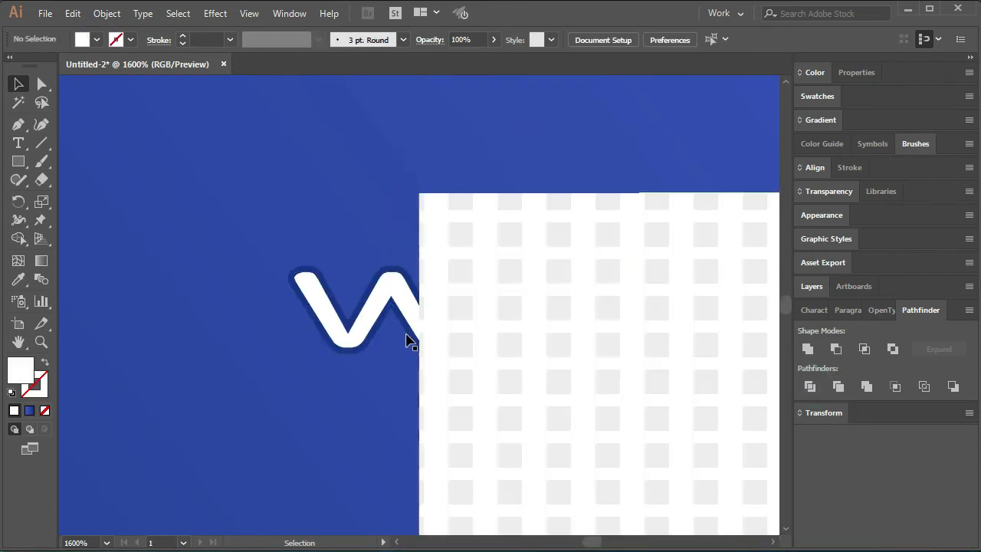
scroll(408, 326, up, 3)
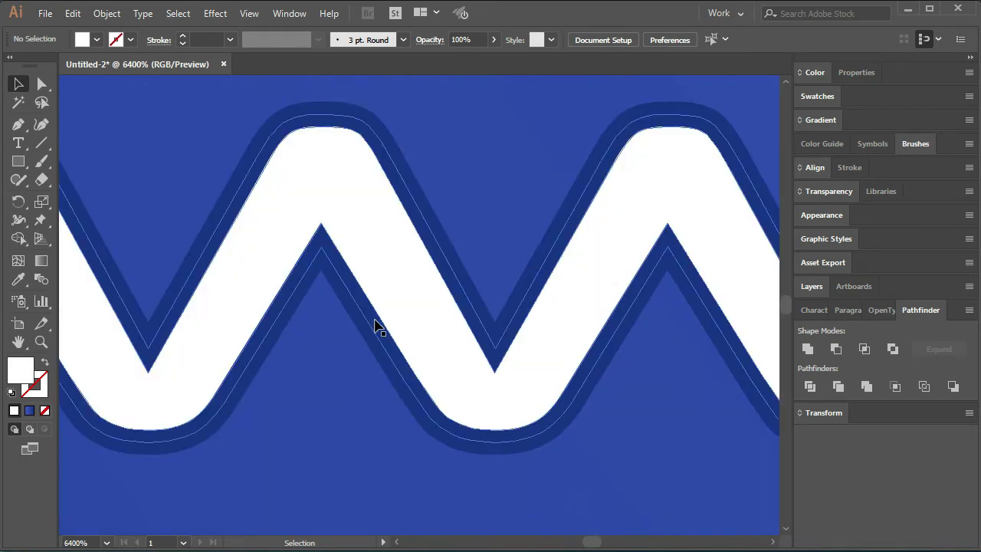
click(376, 326)
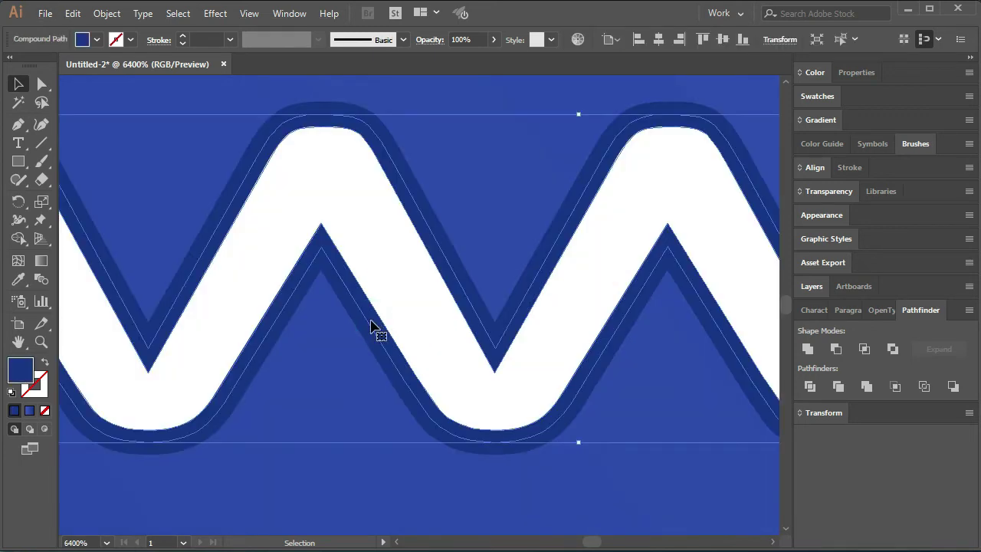
key(ctrl+shift+a)
click(363, 332)
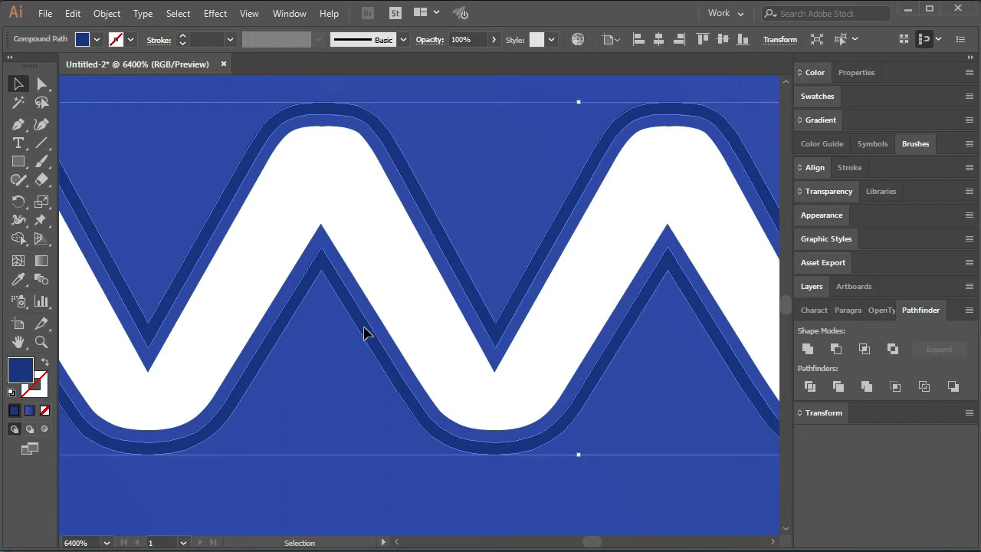
key(Delete)
scroll(391, 295, down, 2)
scroll(387, 295, down, 1)
Step: Move the zigzag lower, to the right of the illustrated circle
scroll(383, 295, down, 1)
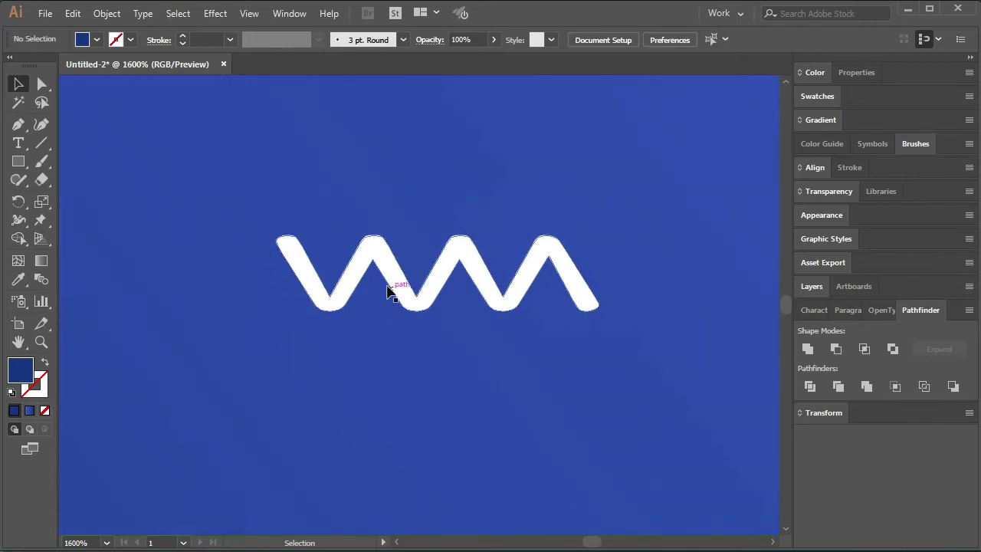
scroll(364, 395, down, 1)
scroll(365, 393, down, 1)
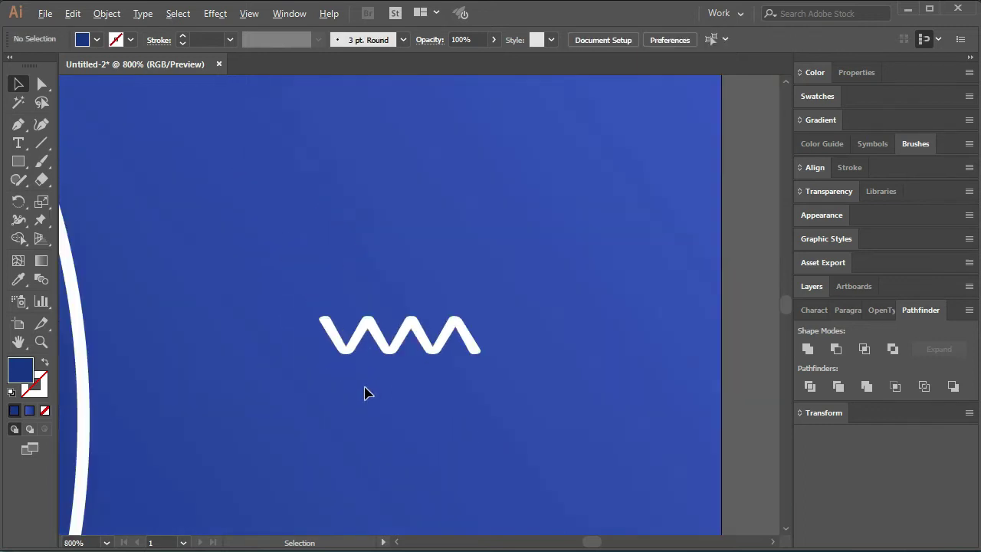
scroll(370, 396, down, 1)
scroll(385, 401, down, 1)
scroll(387, 398, down, 1)
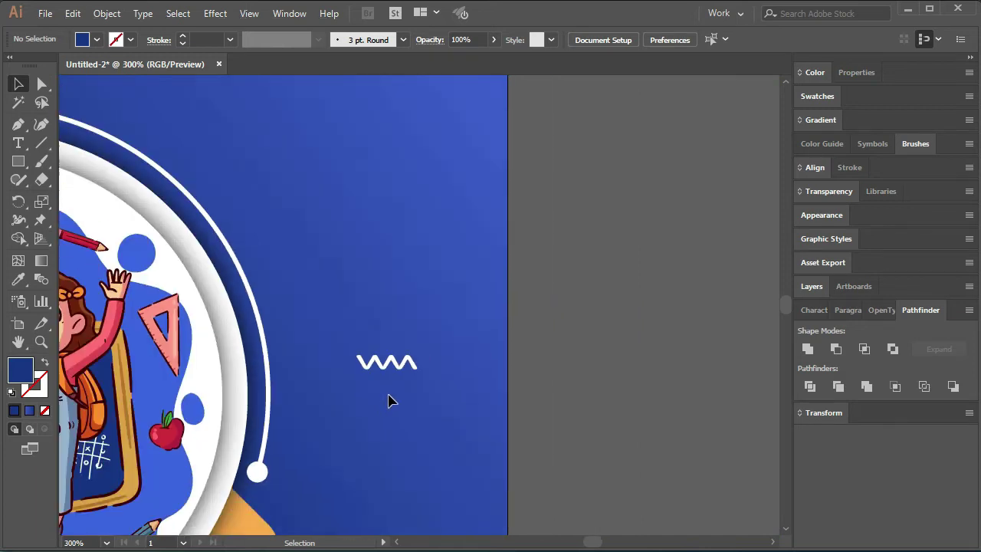
drag(398, 407, 405, 390)
scroll(405, 390, up, 1)
scroll(405, 390, up, 1)
scroll(407, 391, down, 1)
scroll(407, 391, down, 1)
mouse_move(411, 398)
mouse_down()
mouse_move(585, 345)
mouse_move(559, 367)
mouse_move(529, 359)
mouse_up()
drag(536, 323, 539, 340)
click(526, 280)
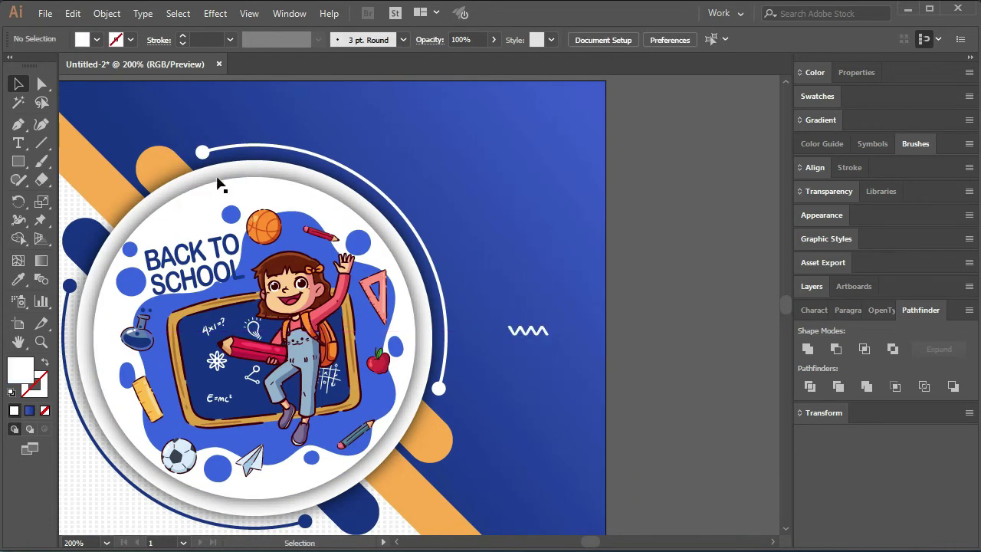
Step: Draw a small three-sided white triangle above the zigzag
drag(18, 162, 85, 218)
drag(447, 178, 454, 185)
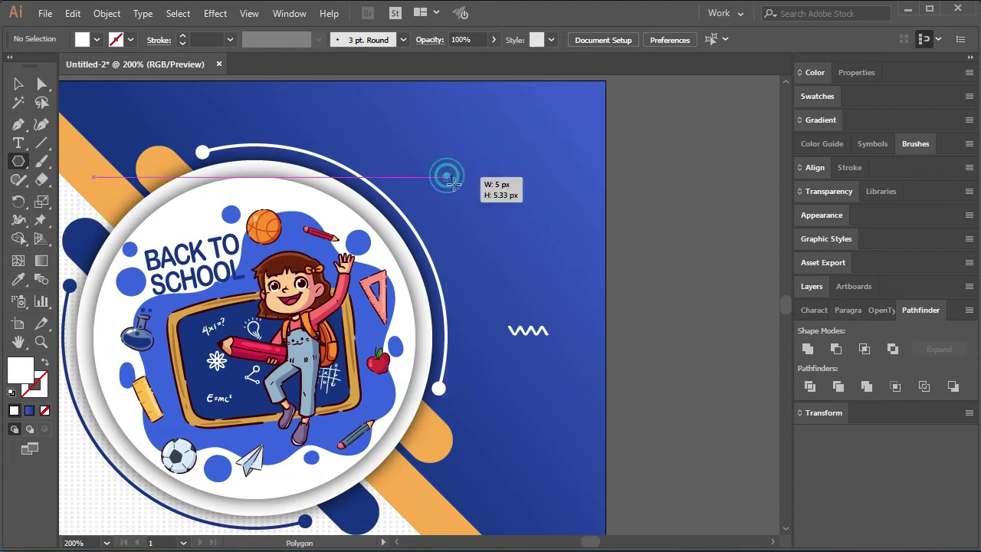
key(Down)
key(Down)
key(Down)
drag(454, 184, 472, 195)
key(v)
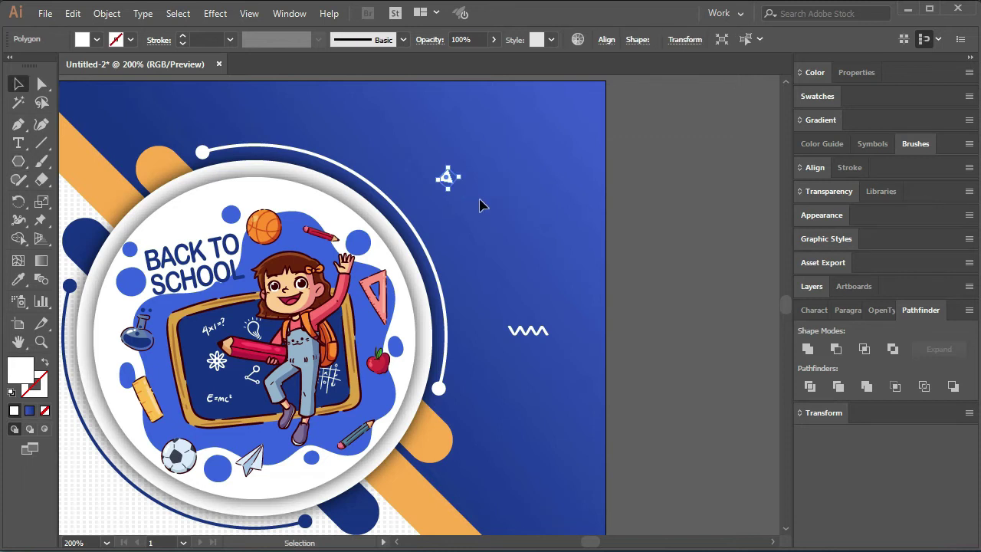
click(453, 191)
Step: Place a rotated triangle copy below the zigzag and nudge the top one up-left
drag(528, 273, 449, 203)
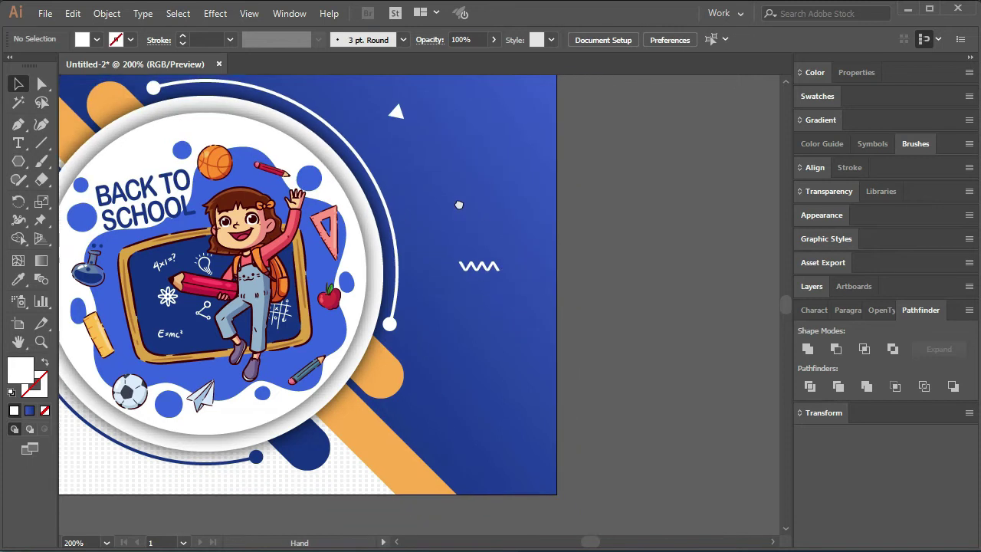
drag(366, 107, 446, 403)
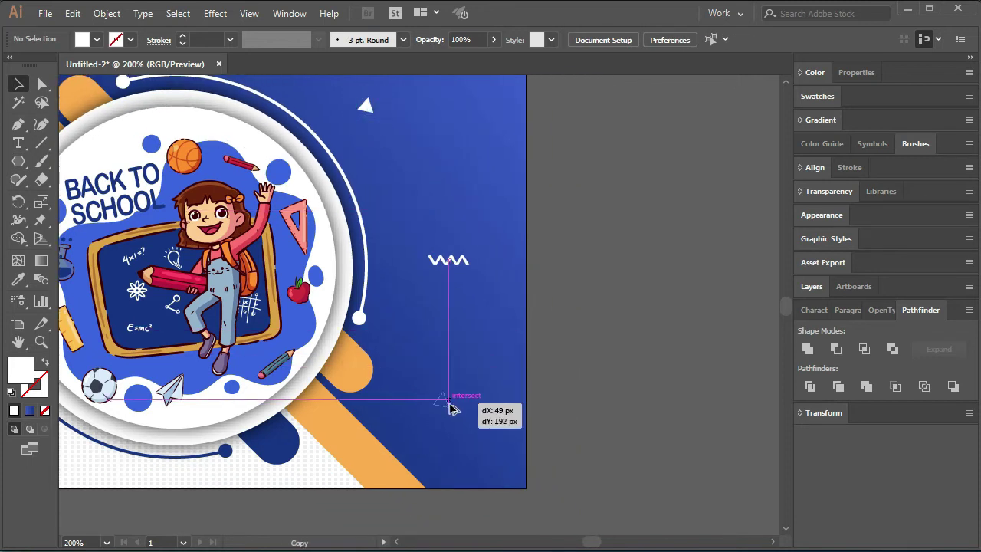
drag(460, 398, 469, 420)
click(478, 358)
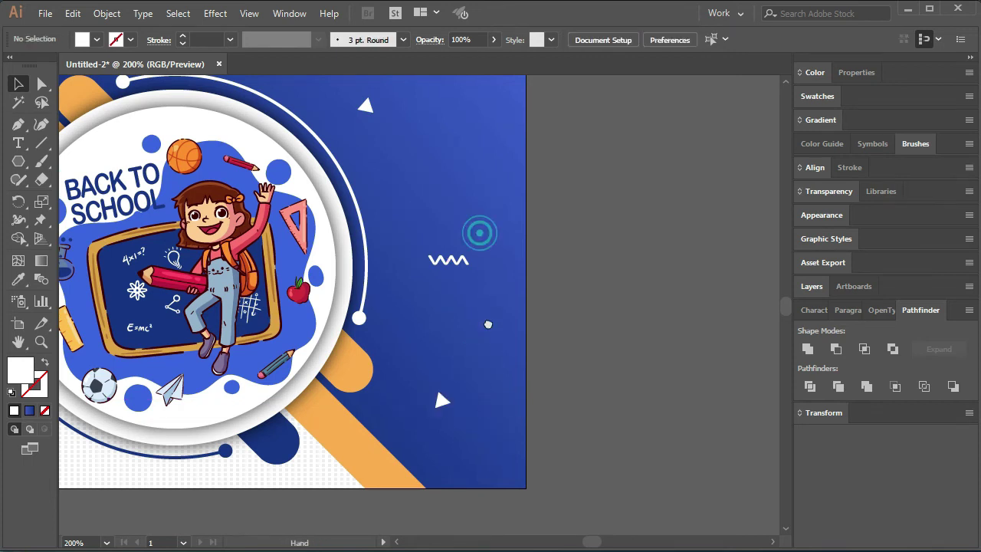
scroll(479, 229, up, 5)
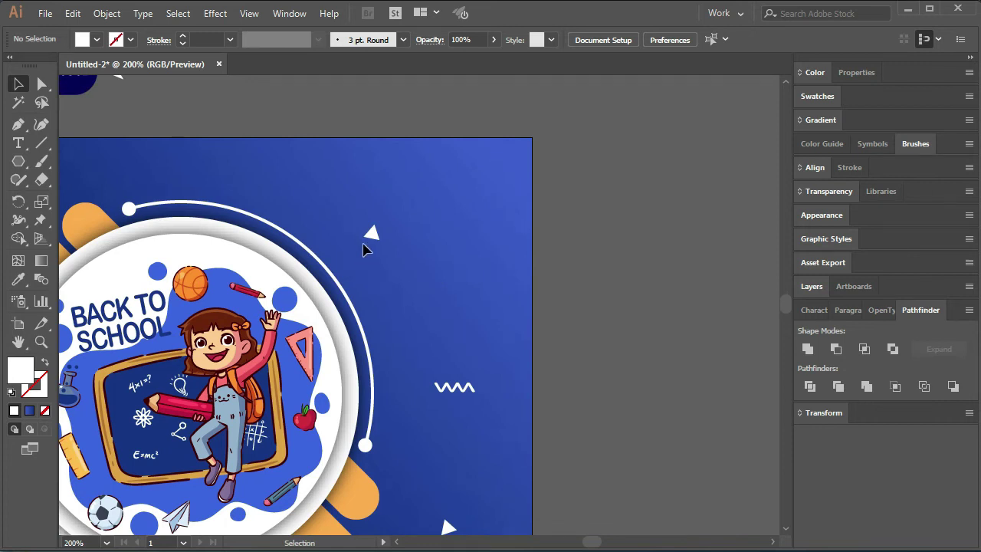
drag(376, 240, 338, 200)
click(401, 223)
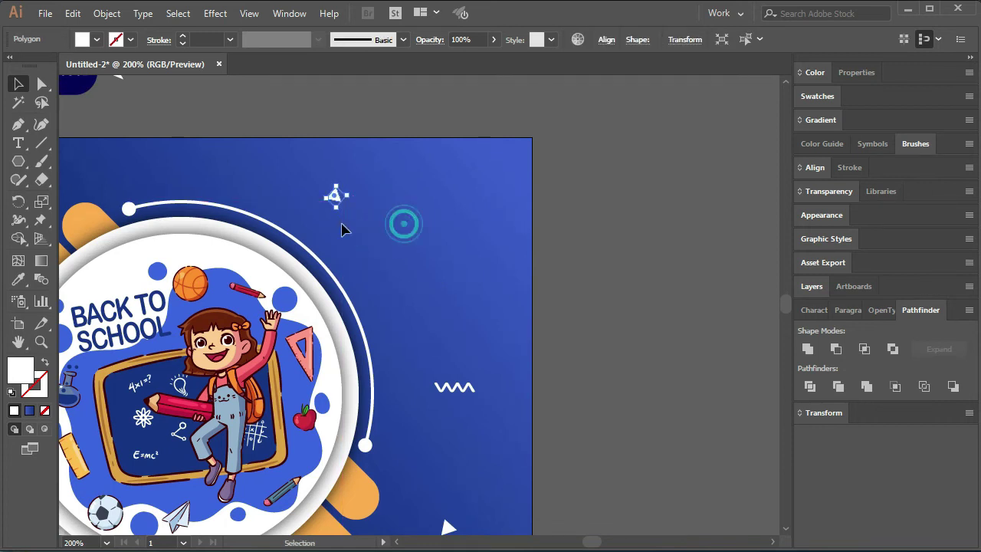
drag(19, 161, 82, 203)
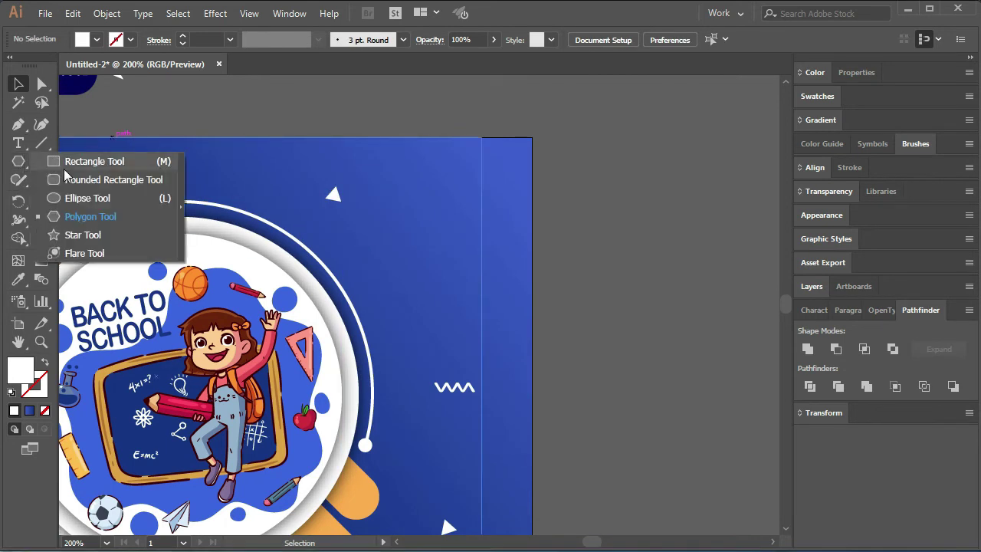
Step: Create a 15 px by 15 px circle
click(402, 201)
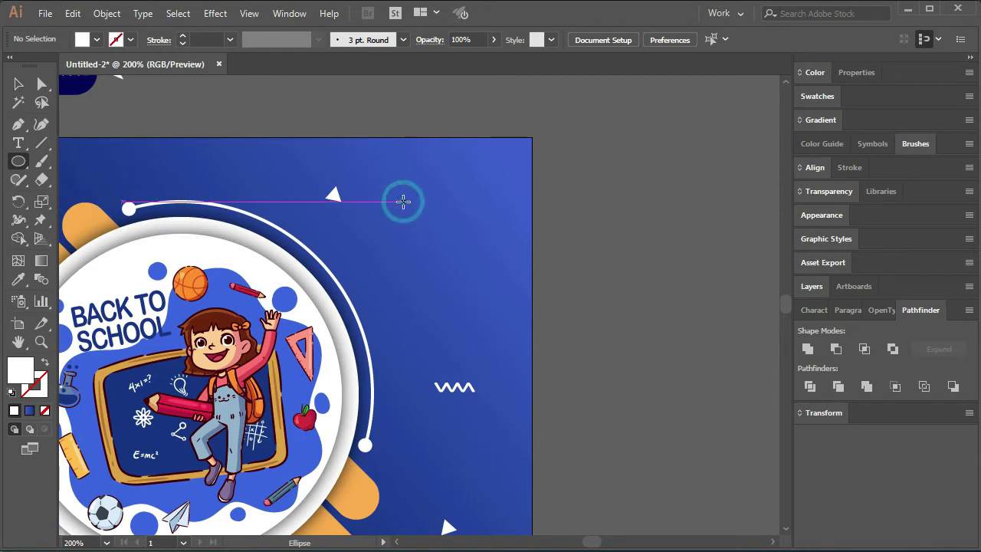
text(15)
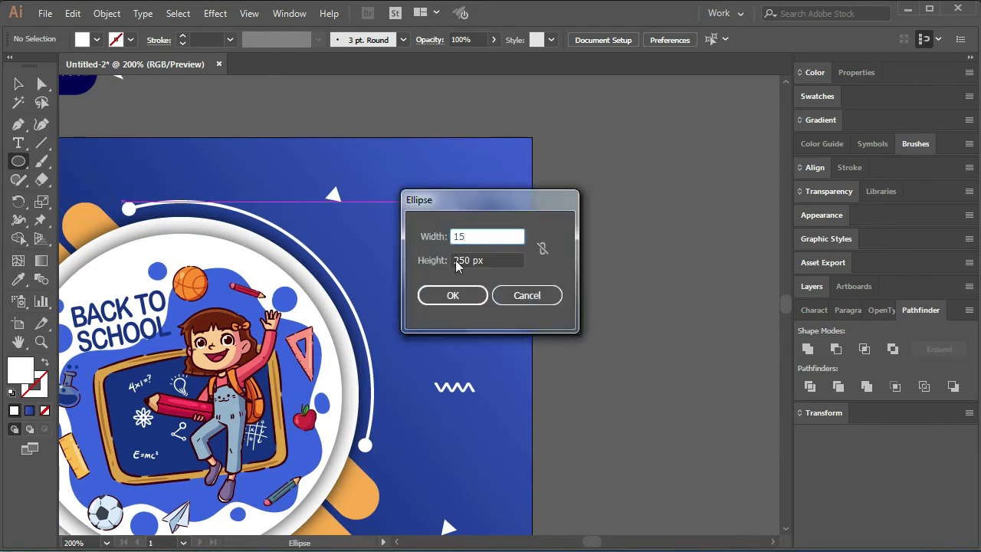
key(Tab)
text(15px)
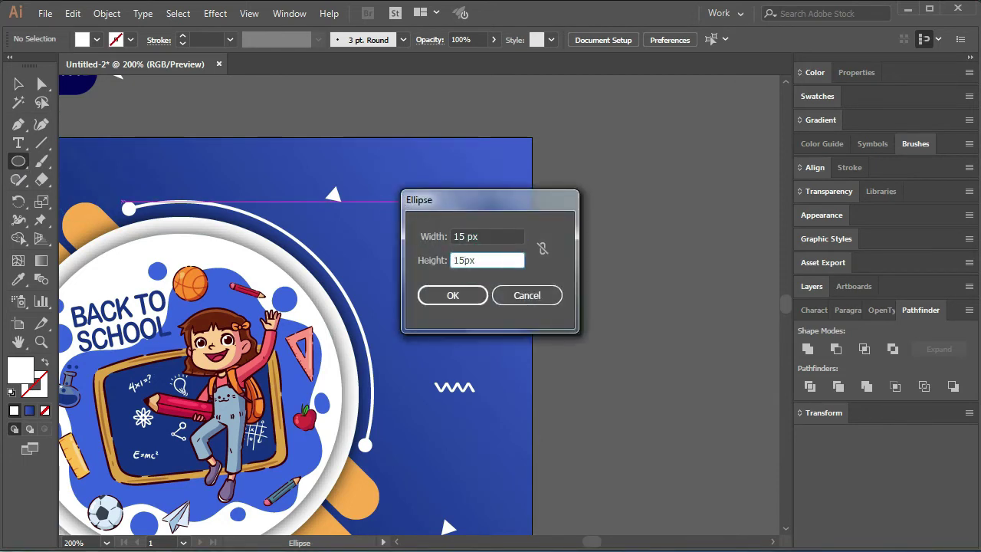
key(Return)
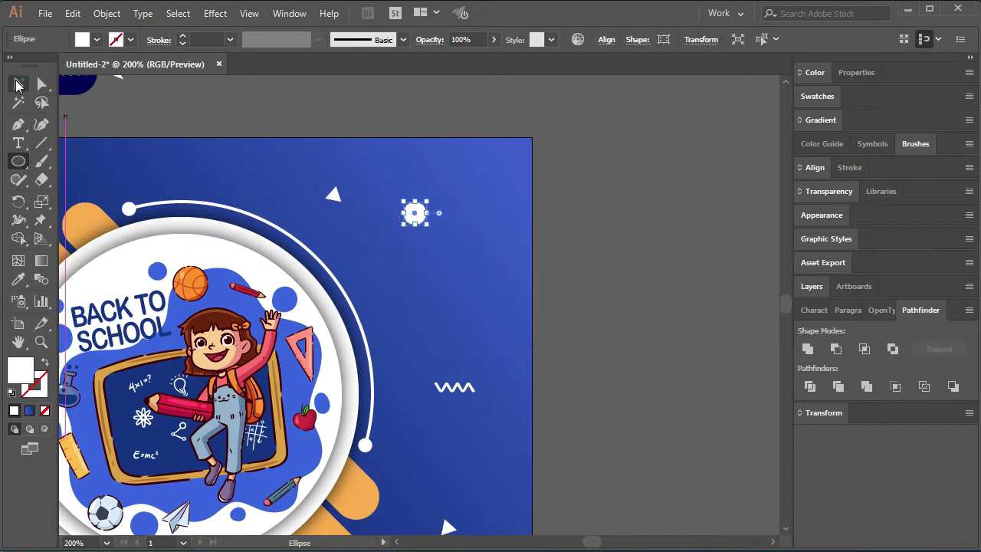
Step: Make the circle a 4 pt white ring with no fill near the top-right corner
click(18, 83)
click(44, 362)
click(182, 36)
click(182, 36)
drag(411, 219, 490, 182)
drag(482, 181, 484, 182)
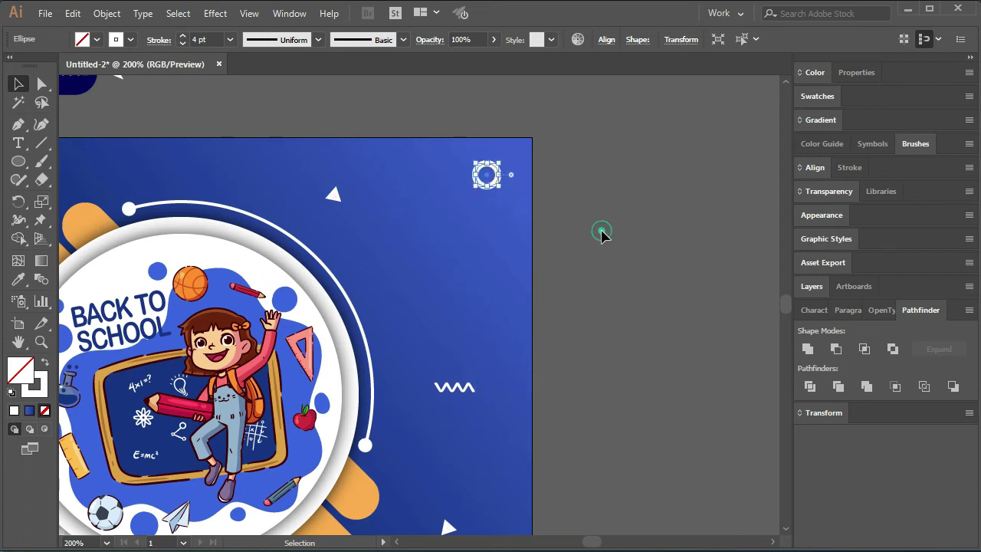
key(ctrl+shift+a)
key(ctrl+minus)
key(ctrl+minus)
key(ctrl+minus)
drag(411, 319, 515, 312)
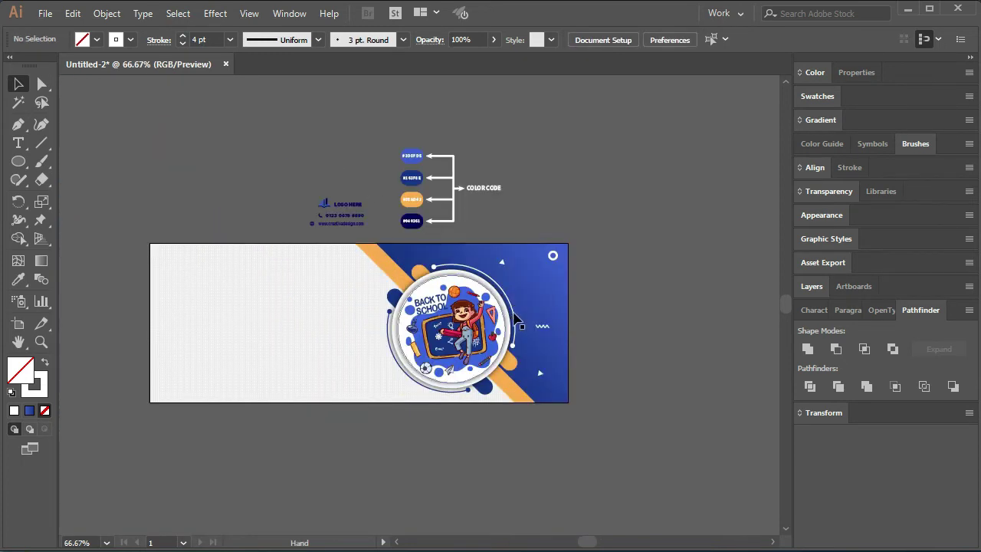
Step: Create a chevron text object to the right of the circle at 100% zoom
key(ctrl+plus)
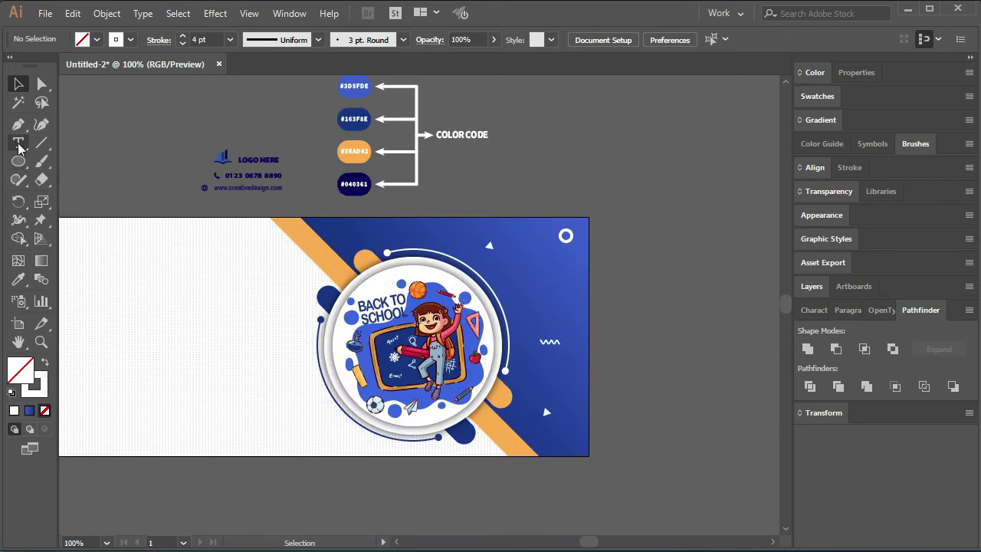
click(19, 142)
click(526, 283)
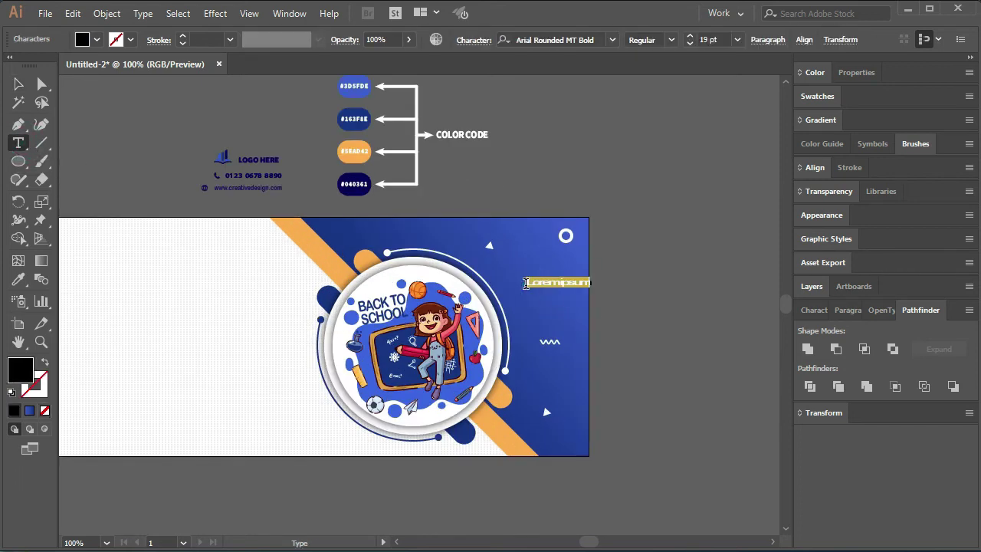
key(BackSpace)
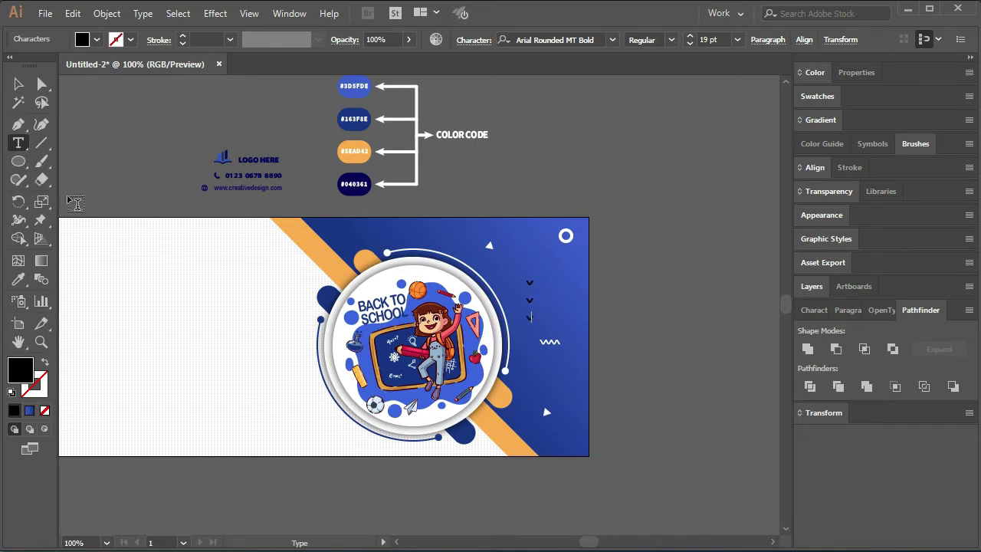
click(18, 84)
scroll(545, 322, up, 3)
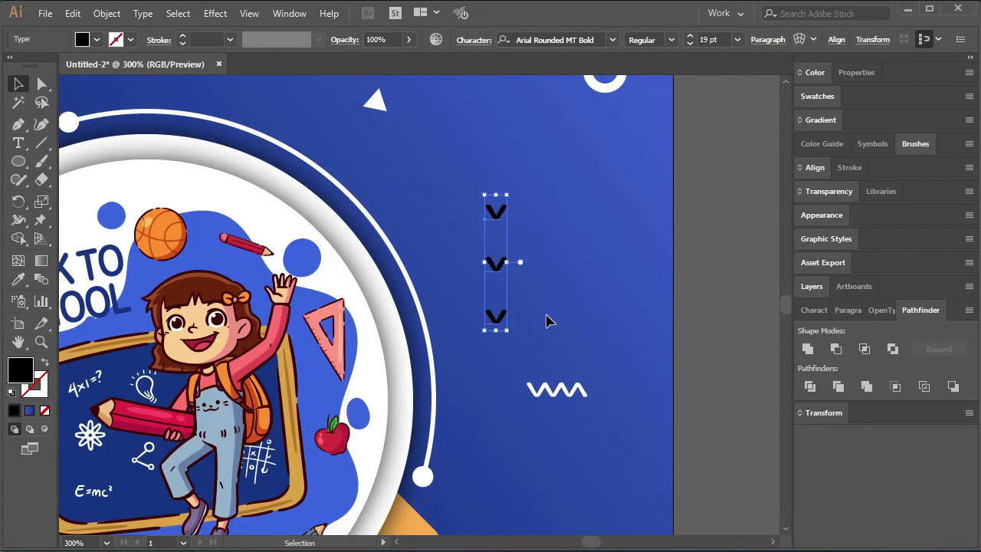
Step: Set the chevron text to 12 pt, tracking 0, leading 10 pt, vertical scale 50%
click(814, 309)
click(841, 377)
click(868, 378)
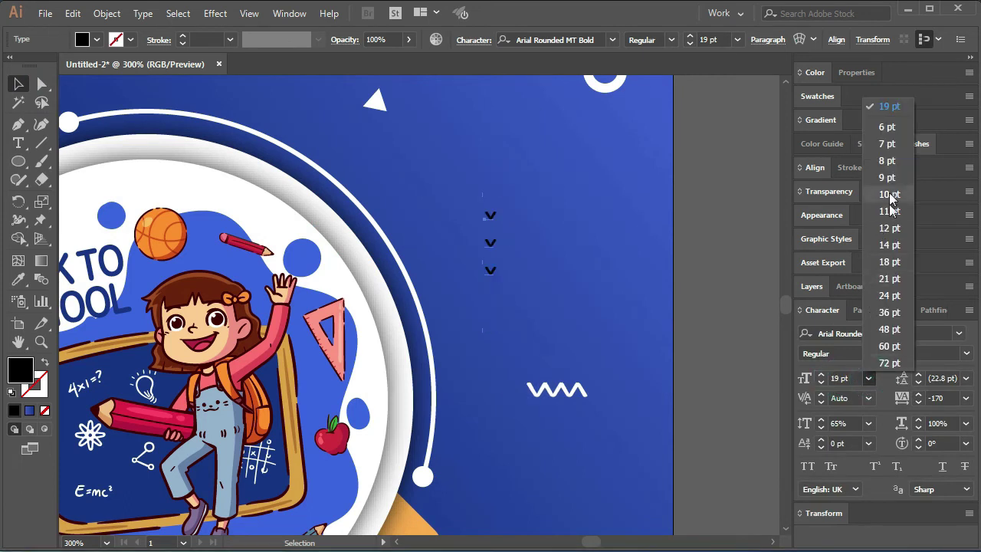
click(889, 228)
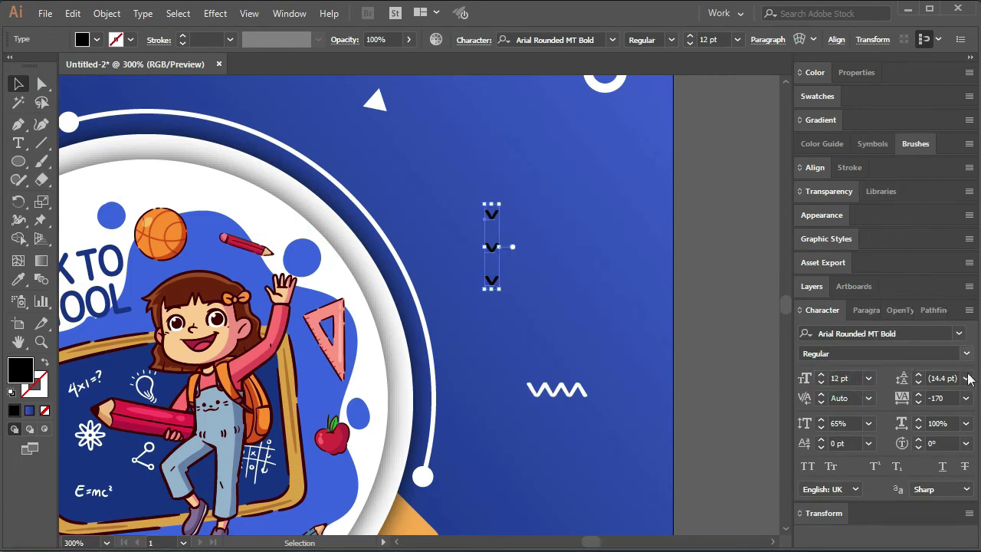
click(966, 398)
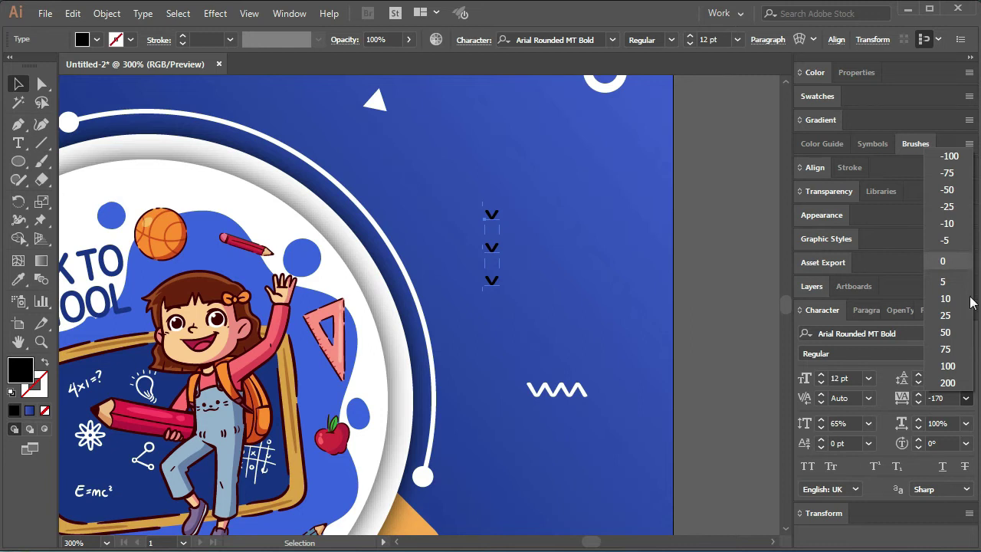
click(943, 261)
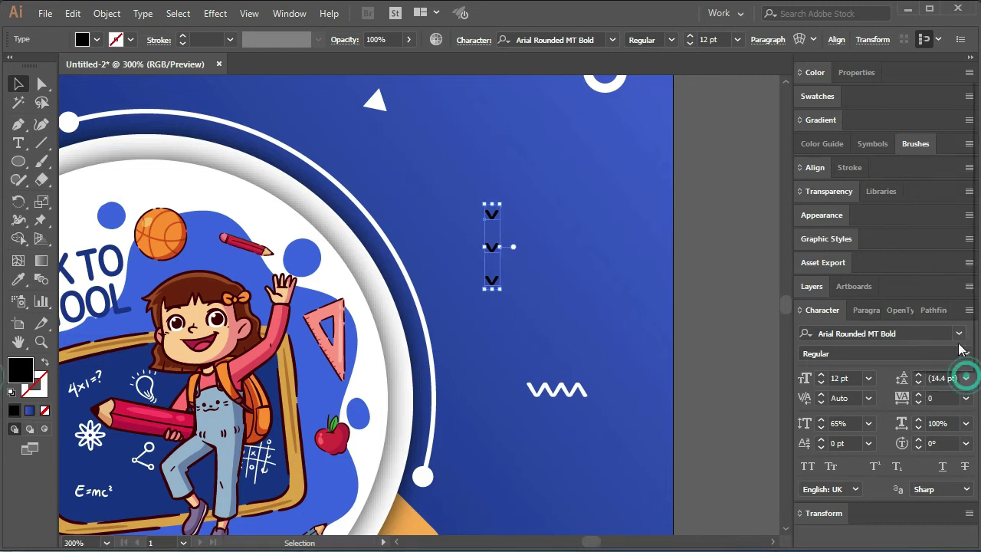
click(967, 377)
click(941, 203)
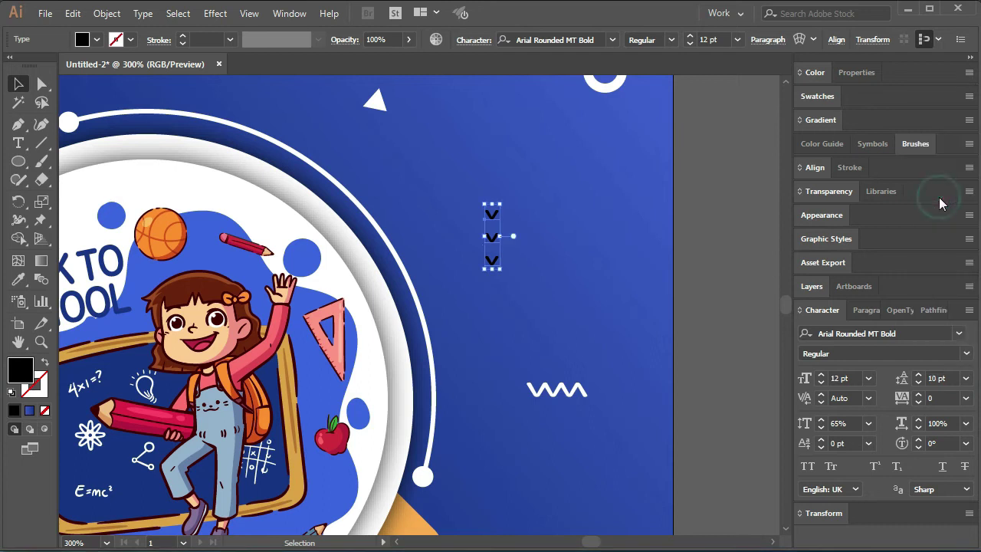
click(868, 423)
click(889, 466)
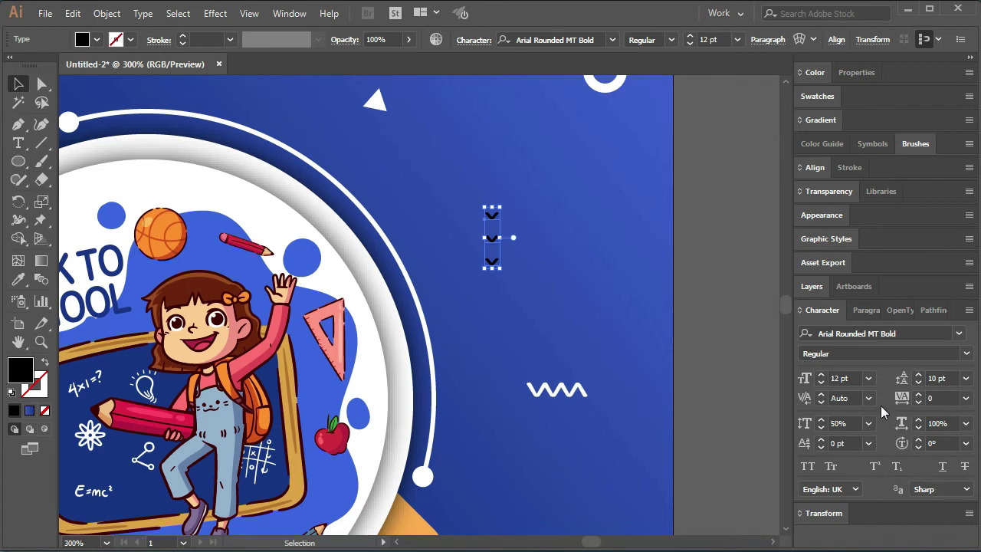
Step: Fill the chevrons white (#FFFFFF) and nudge them slightly right
double_click(28, 368)
text(FFFFFF)
click(912, 152)
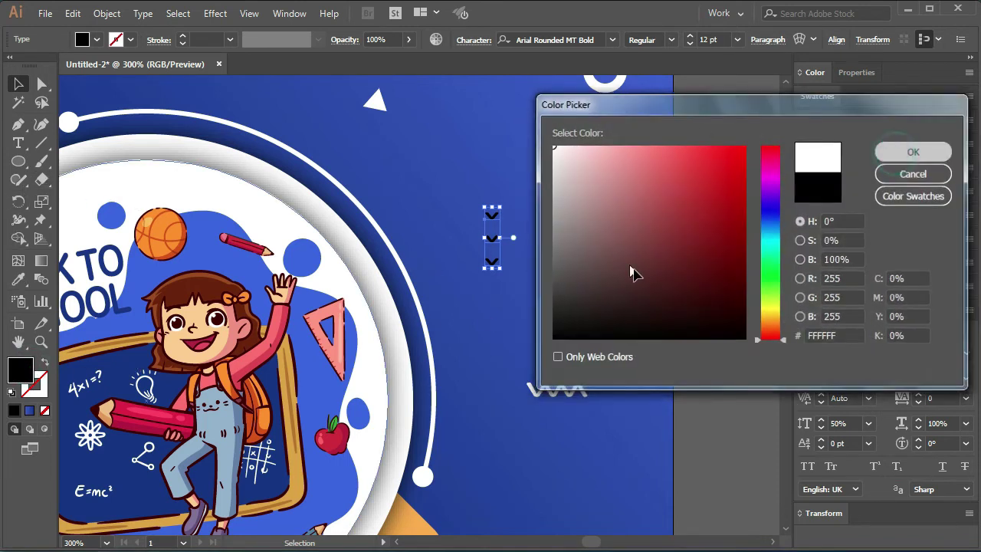
click(716, 273)
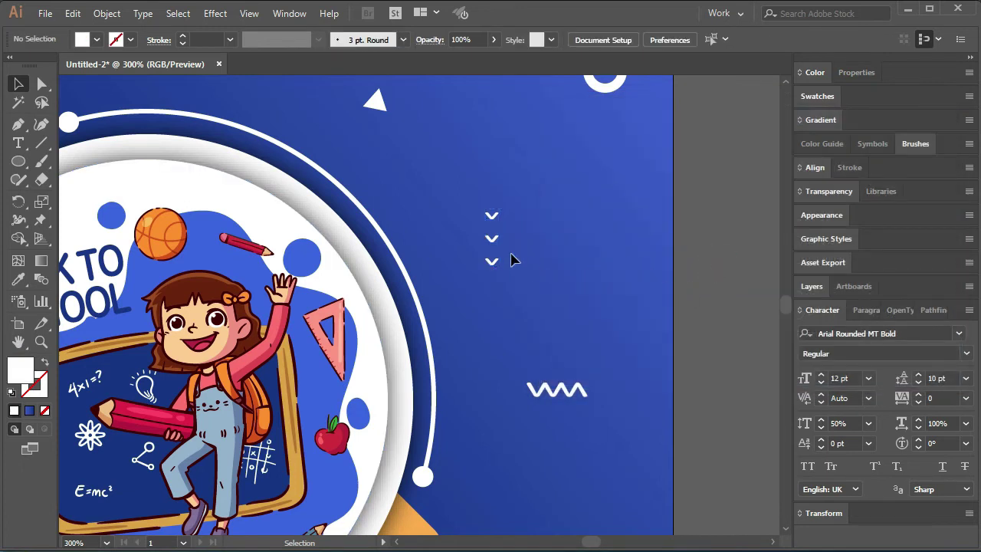
drag(494, 245, 521, 246)
click(709, 292)
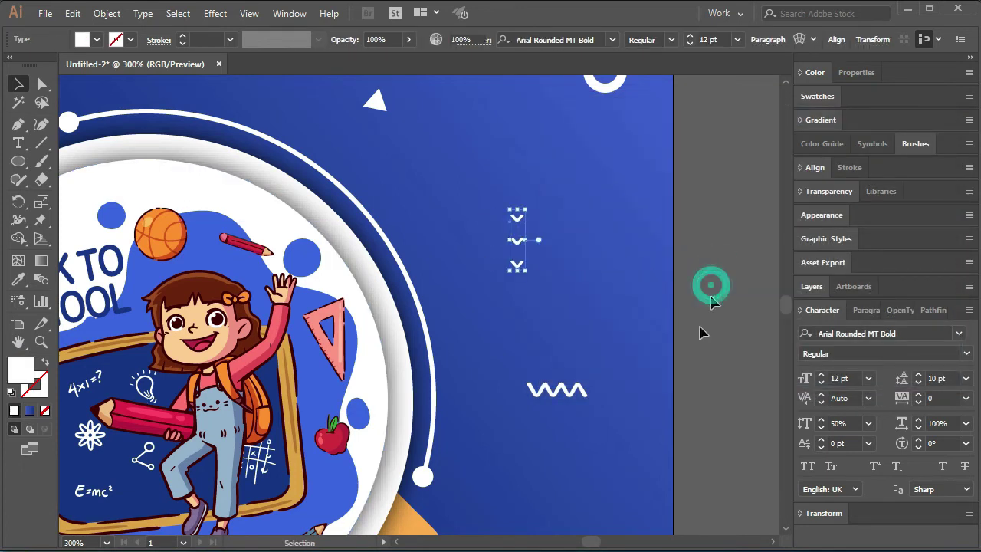
Step: Tighten the chevrons' leading to 8 pt, then review the whole artboard
alt+scroll(697, 337, down, 2)
drag(701, 364, 743, 329)
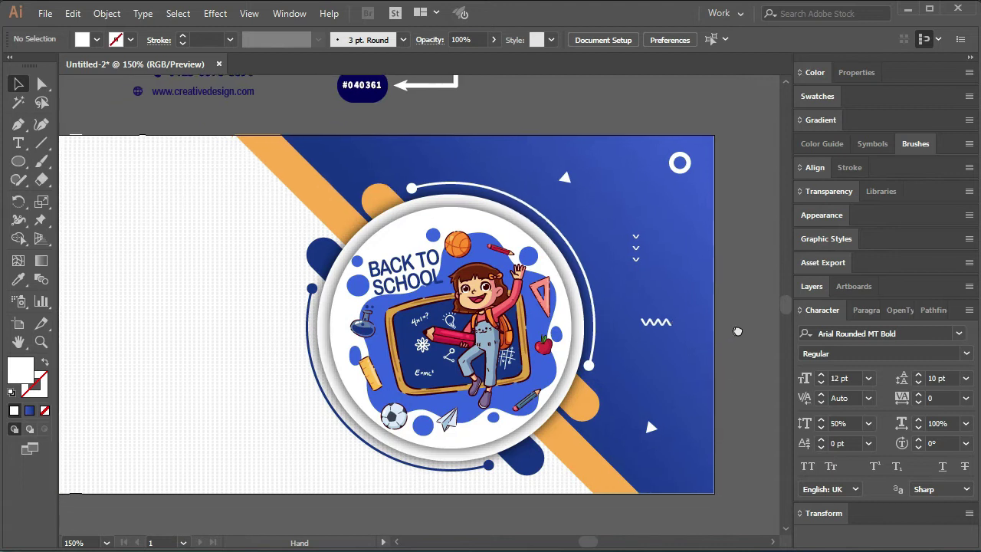
click(647, 246)
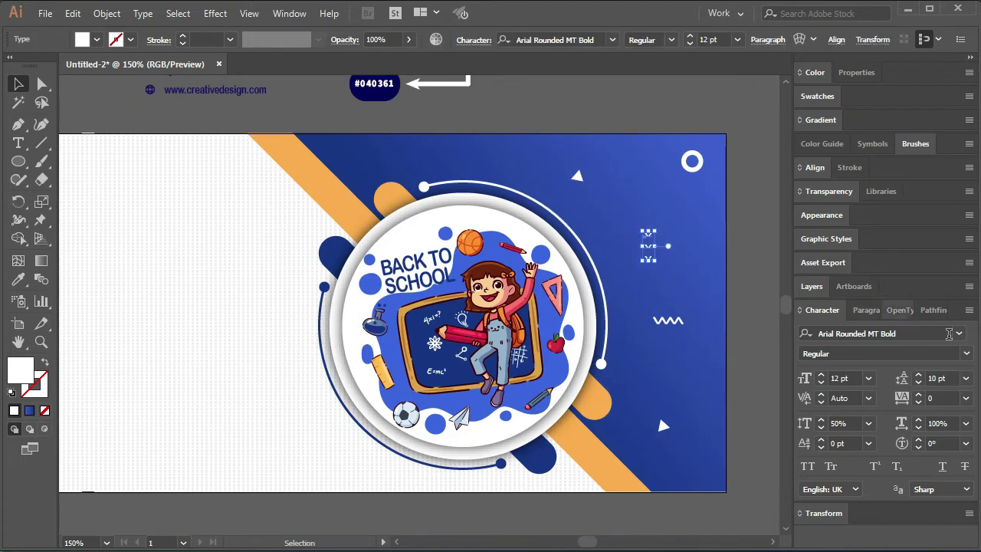
click(965, 378)
click(931, 164)
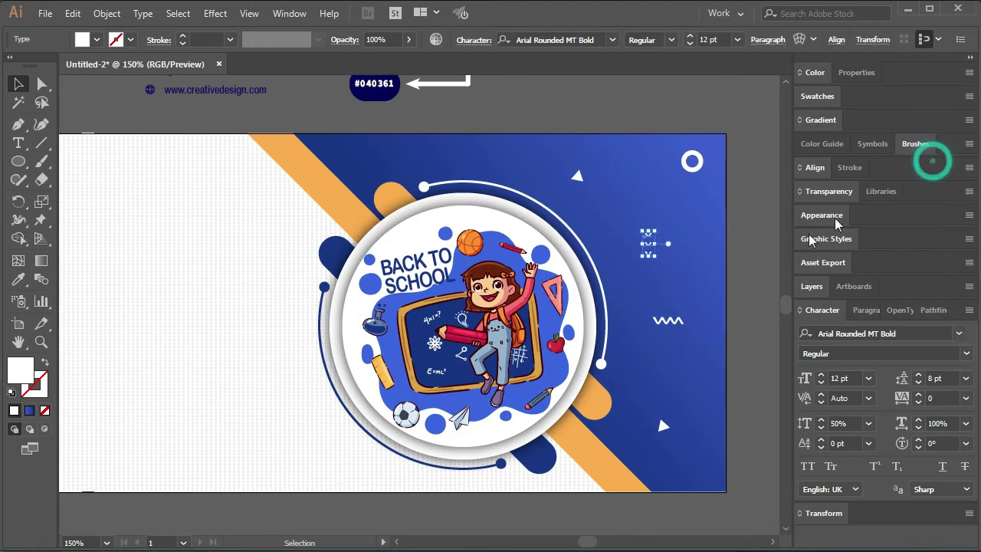
click(747, 263)
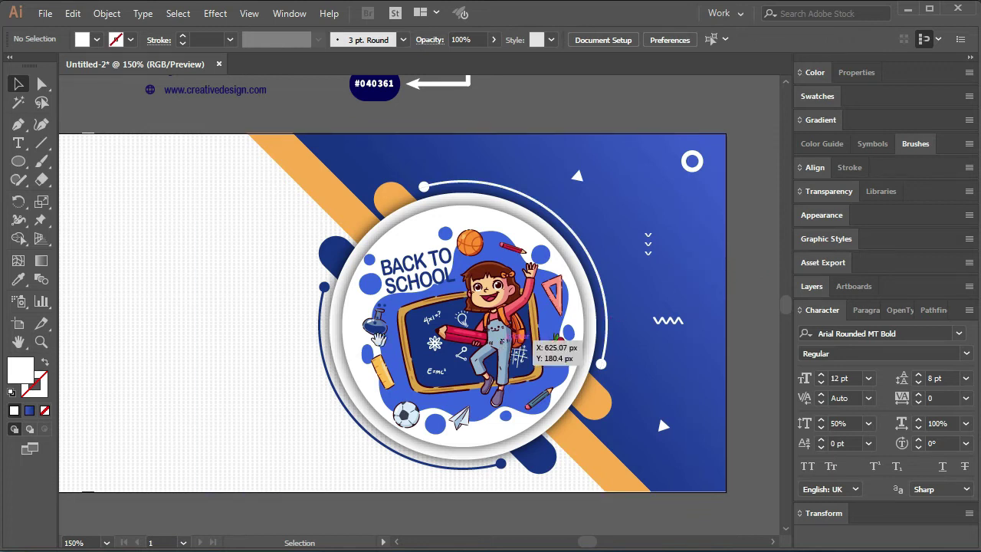
drag(536, 330, 629, 323)
key(ctrl+minus)
key(ctrl+minus)
drag(273, 344, 329, 346)
key(ctrl+plus)
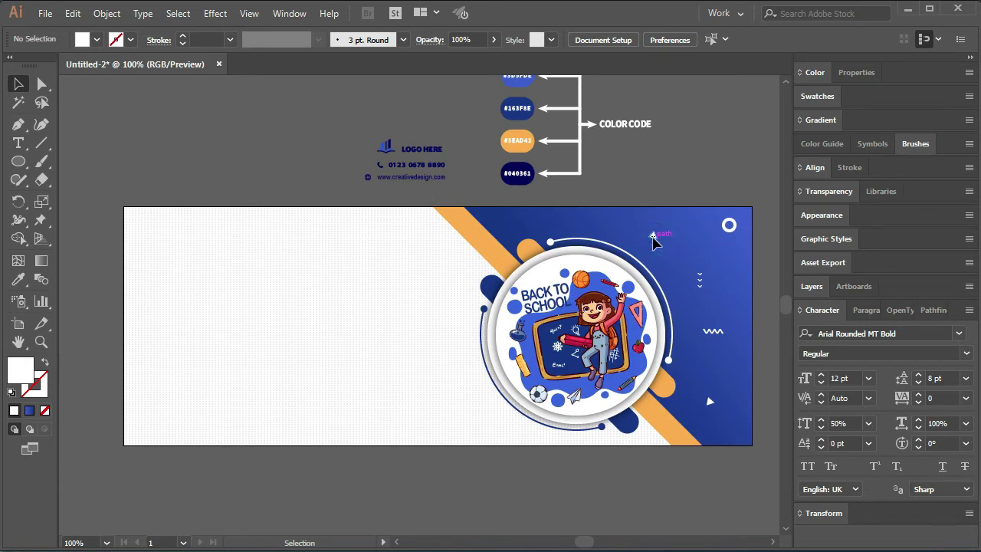
Step: Duplicate the small white triangle to sit above the illustrated circle
click(653, 242)
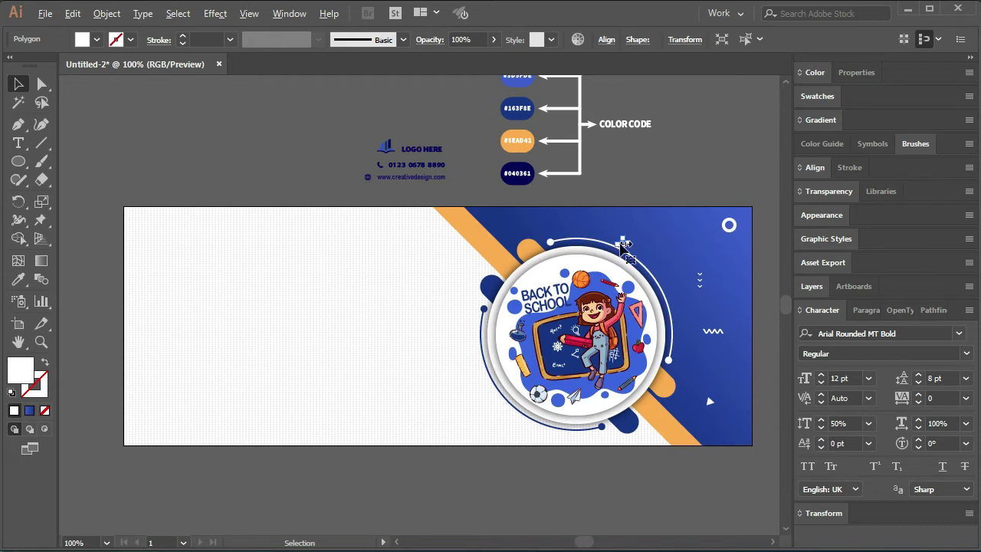
drag(620, 244, 556, 225)
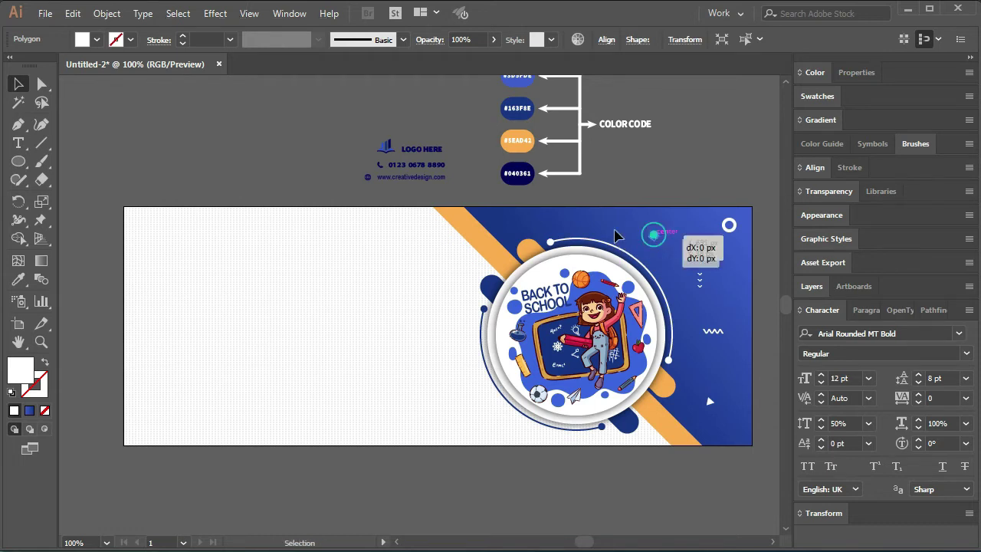
drag(556, 225, 529, 227)
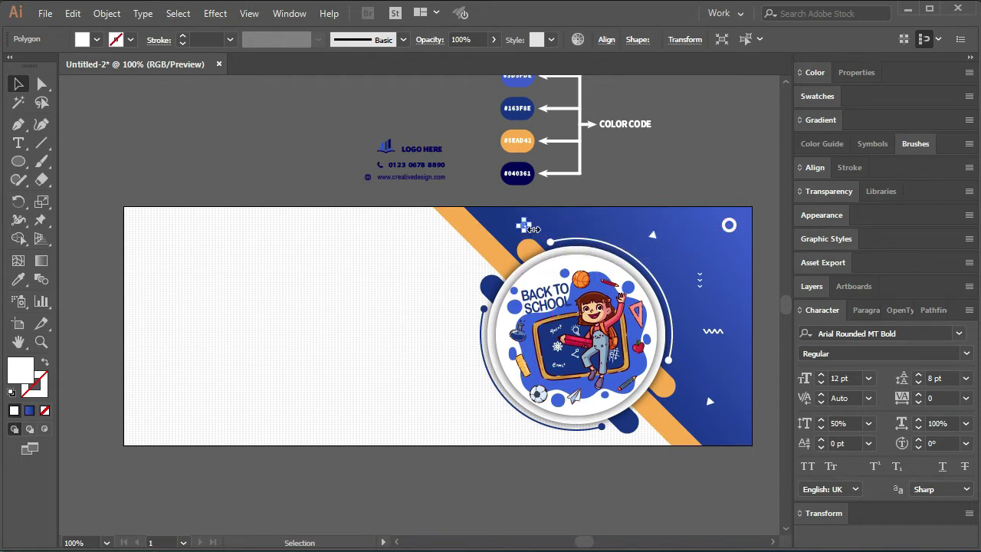
click(460, 470)
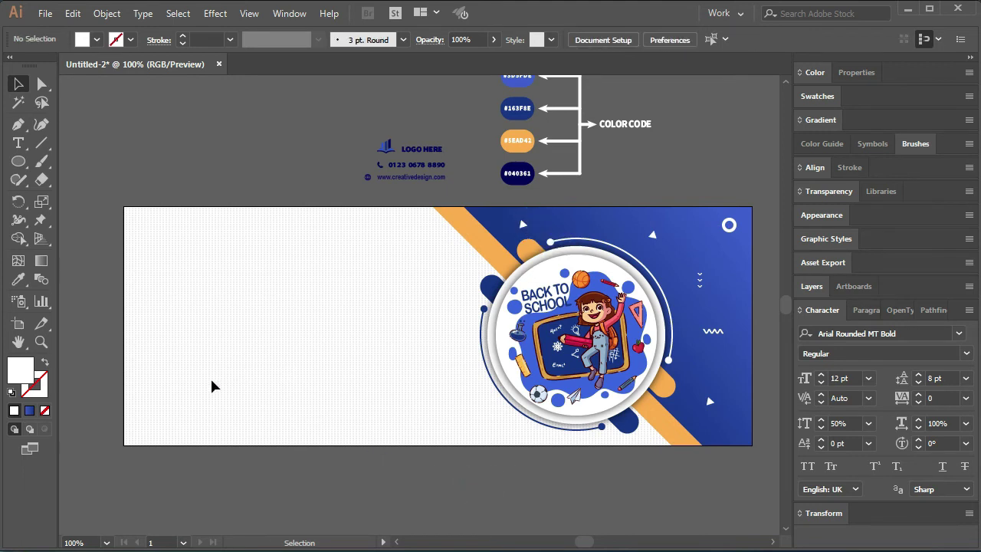
Step: Move the LOGO HERE block to the banner's top-left corner
click(414, 147)
drag(231, 207, 191, 230)
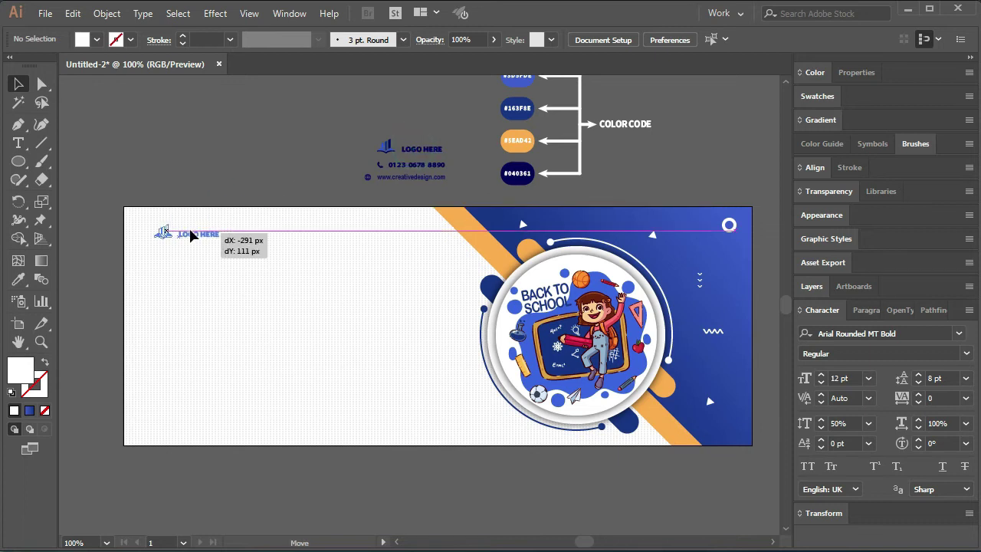
click(193, 149)
click(19, 143)
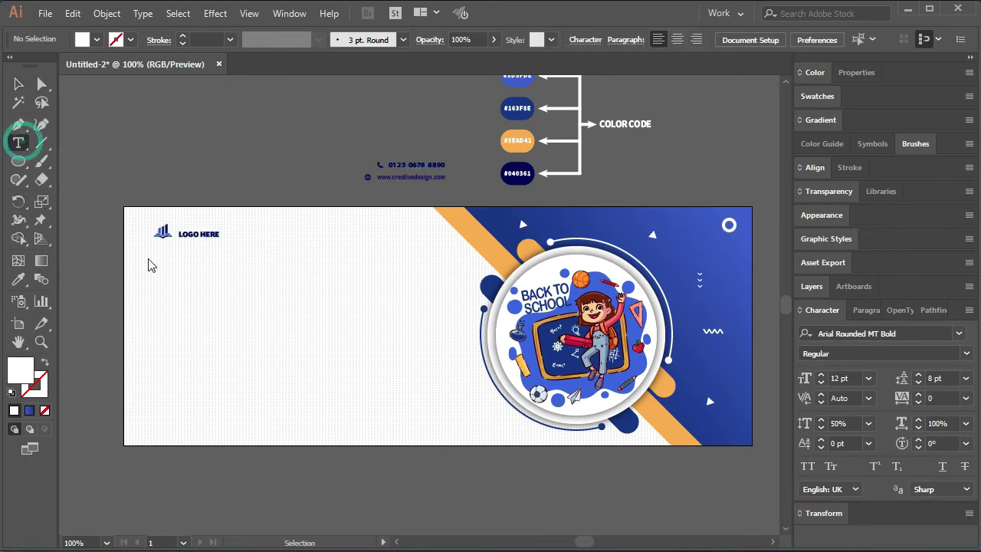
Step: Add the SCHOOL text line below the logo in Source Sans Variable
click(167, 272)
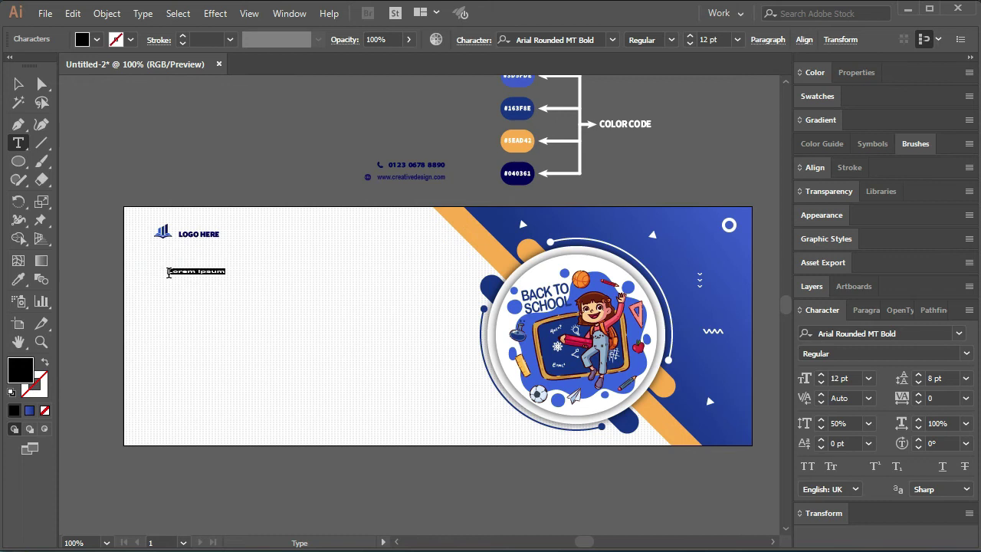
text(Sa)
click(18, 85)
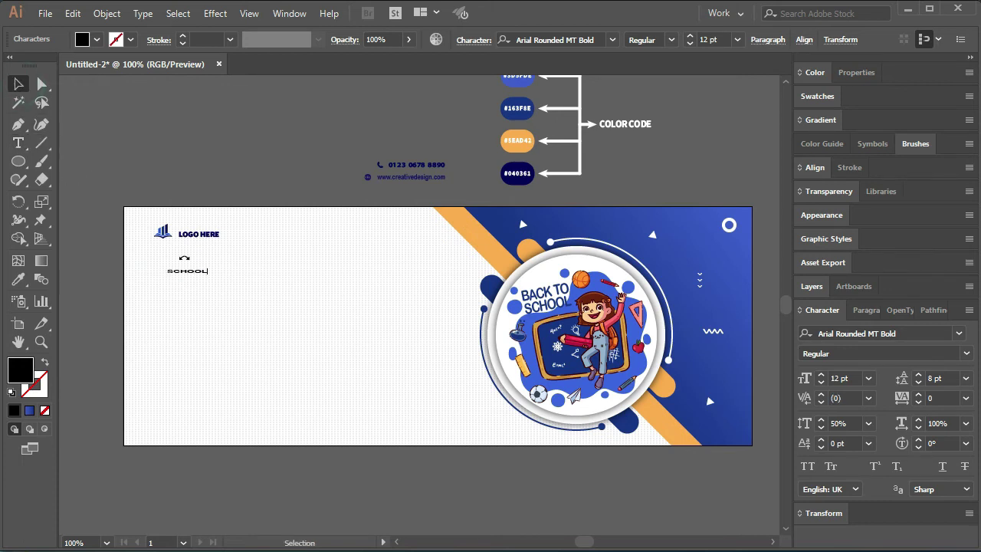
click(959, 333)
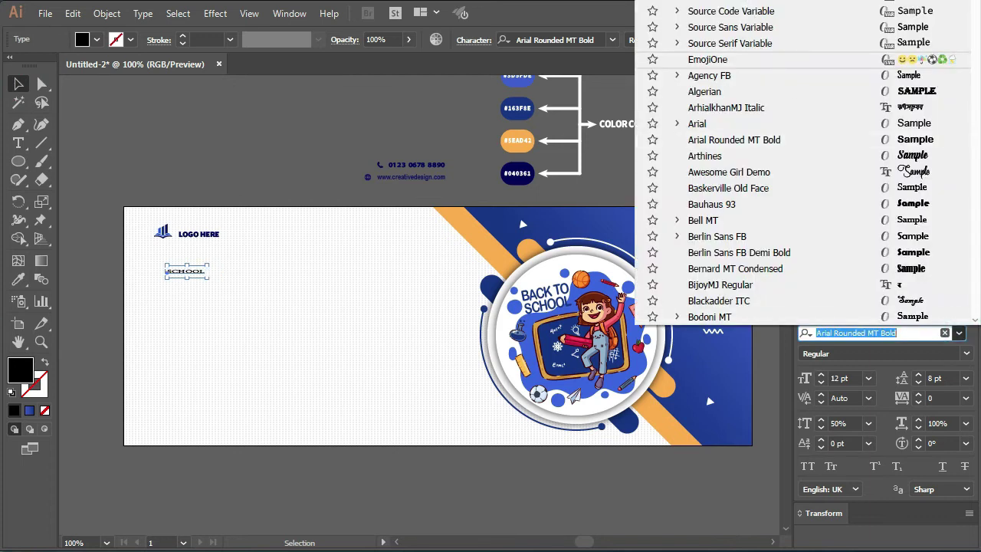
click(741, 28)
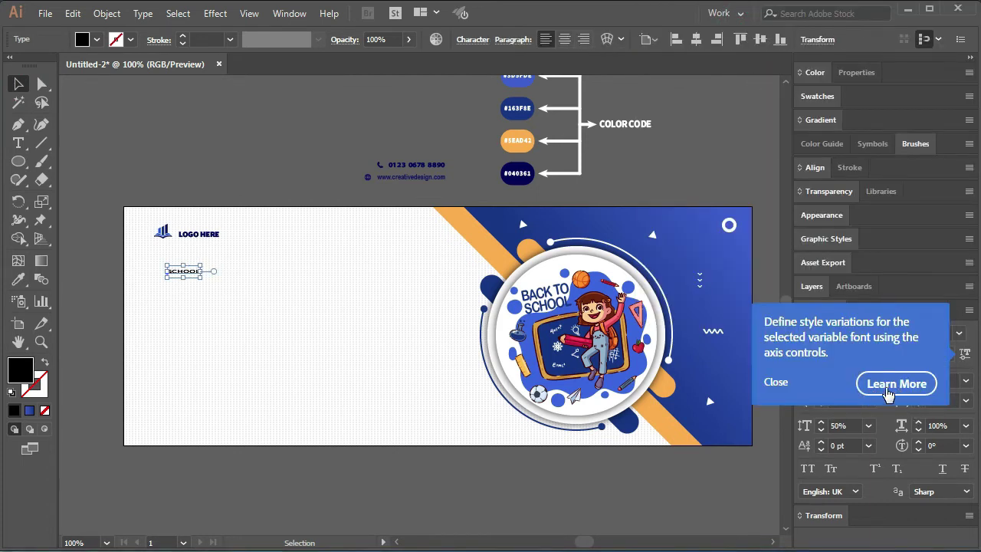
click(776, 381)
Step: Make SCHOOL weight 900 (Black), 48 pt, with 90% vertical scale
click(965, 353)
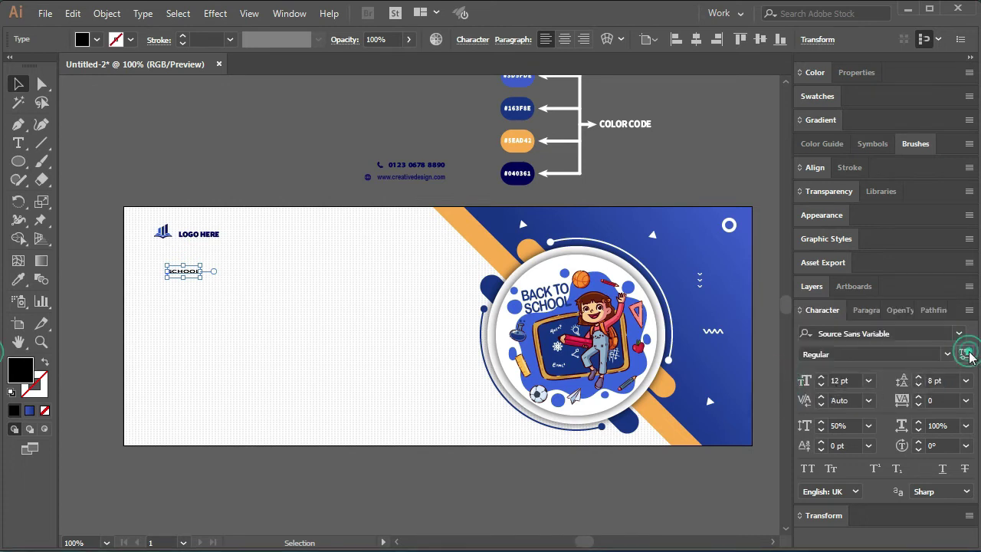
drag(843, 397, 940, 406)
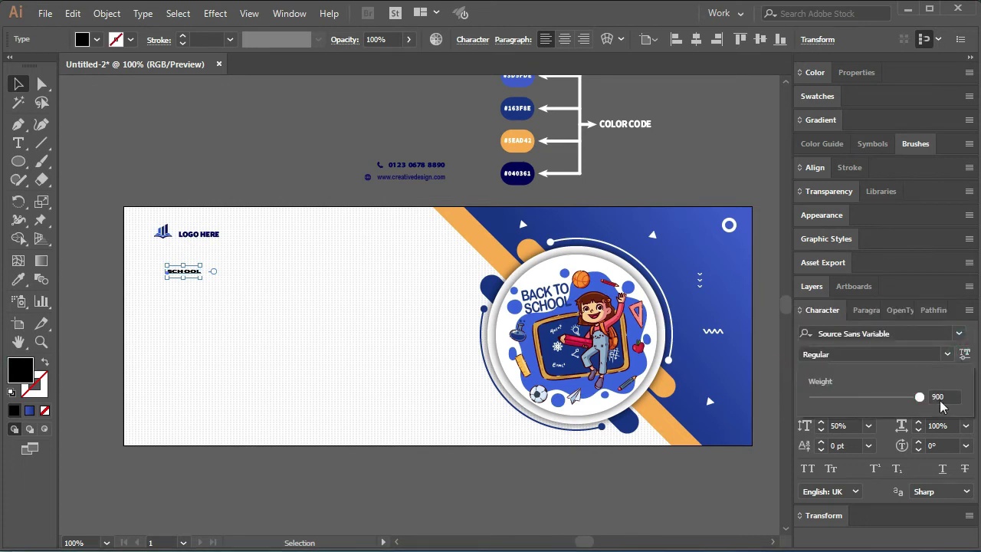
click(965, 353)
click(866, 382)
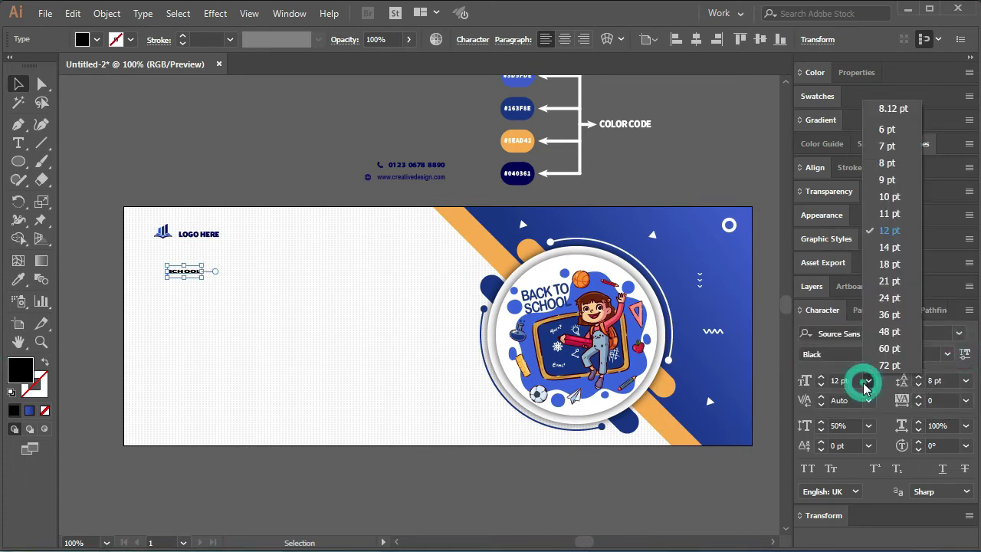
click(887, 333)
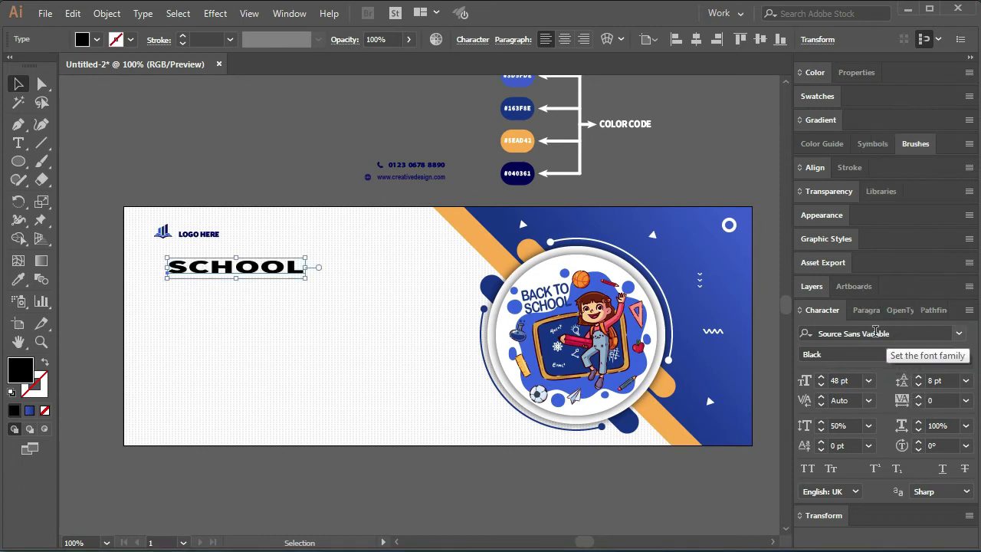
click(869, 426)
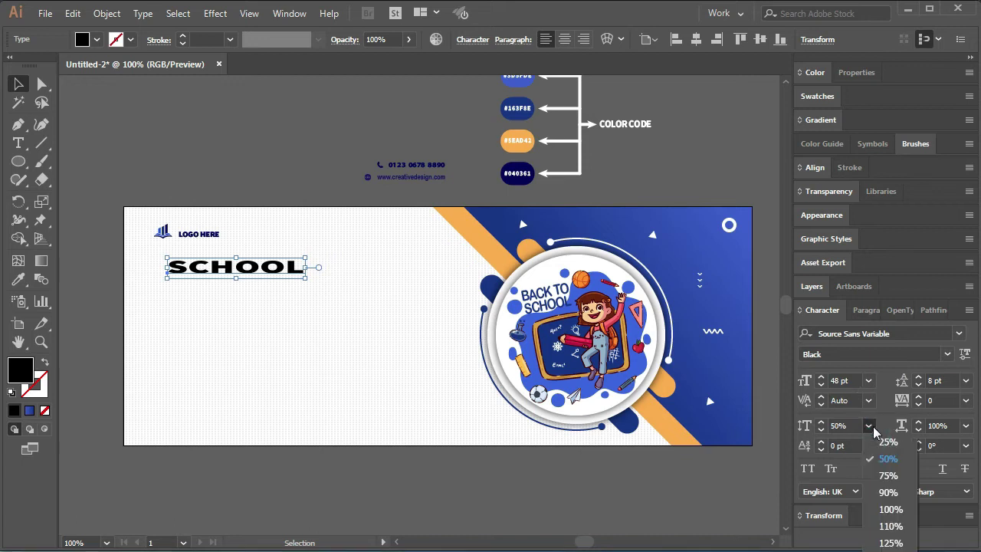
click(888, 492)
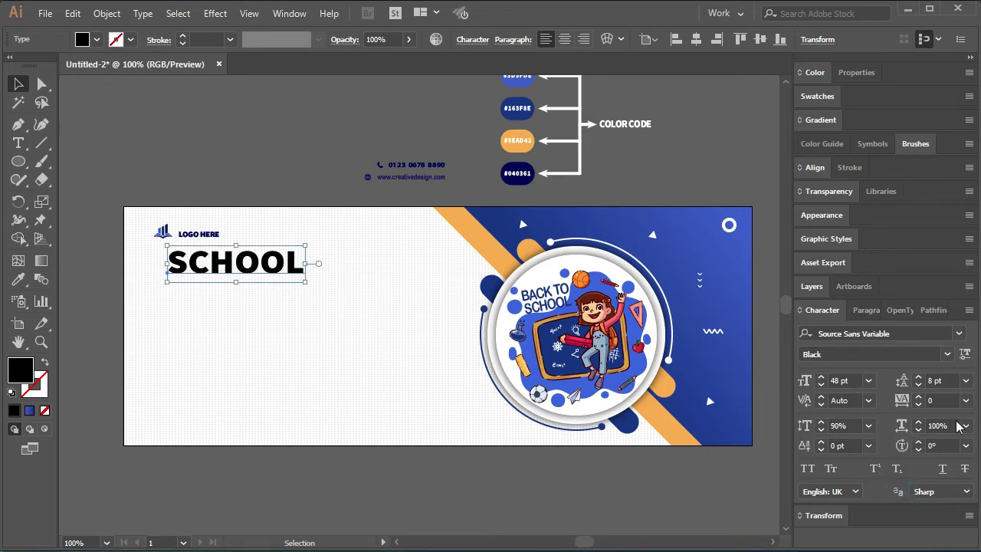
Step: Lower SCHOOL slightly, then duplicate it below and retype the copy as ADMISSION
drag(191, 264, 188, 307)
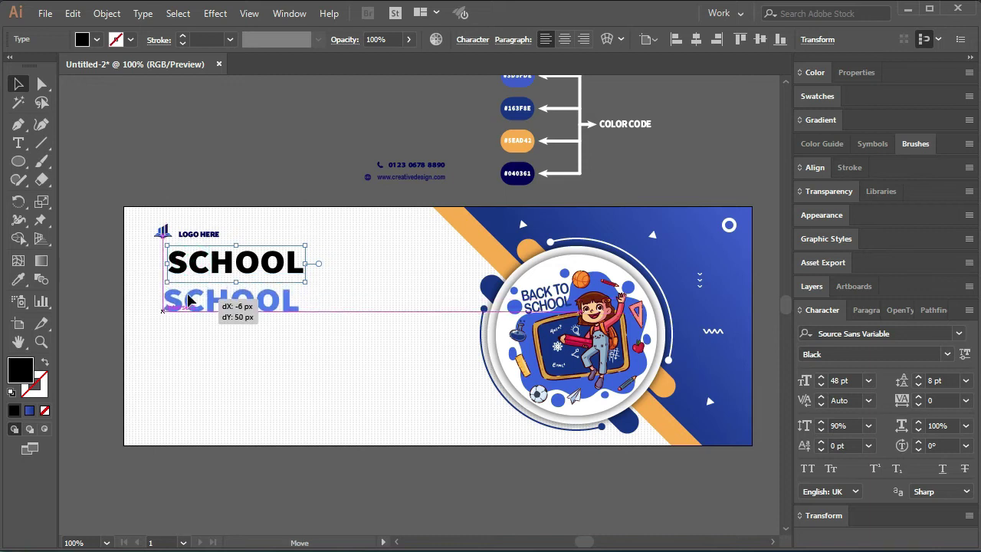
drag(188, 307, 188, 281)
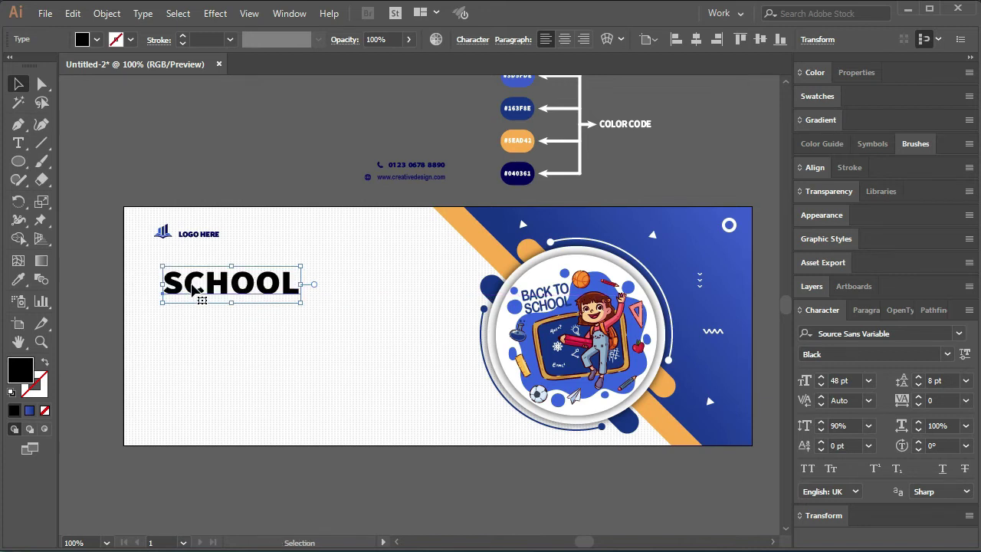
drag(191, 288, 193, 316)
key(t)
click(207, 314)
double_click(211, 314)
text(ADMISSION)
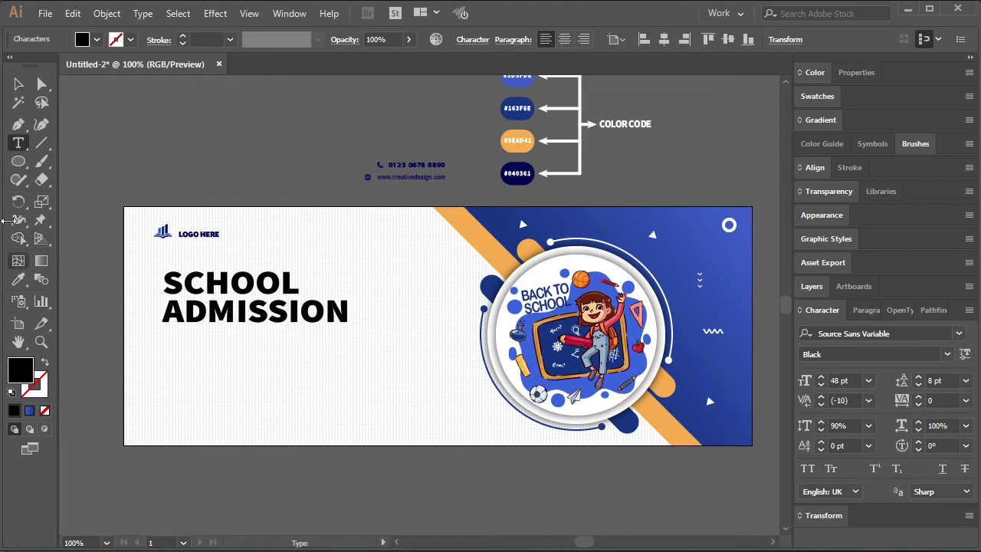
Step: Colour ADMISSION and SCHOOL navy #040361 with the Eyedropper
click(18, 83)
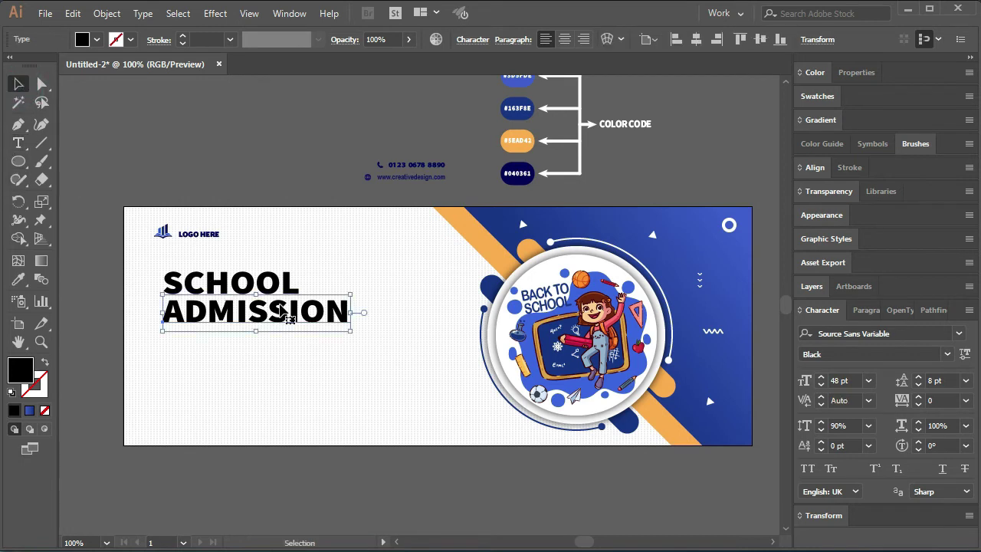
key(i)
click(509, 175)
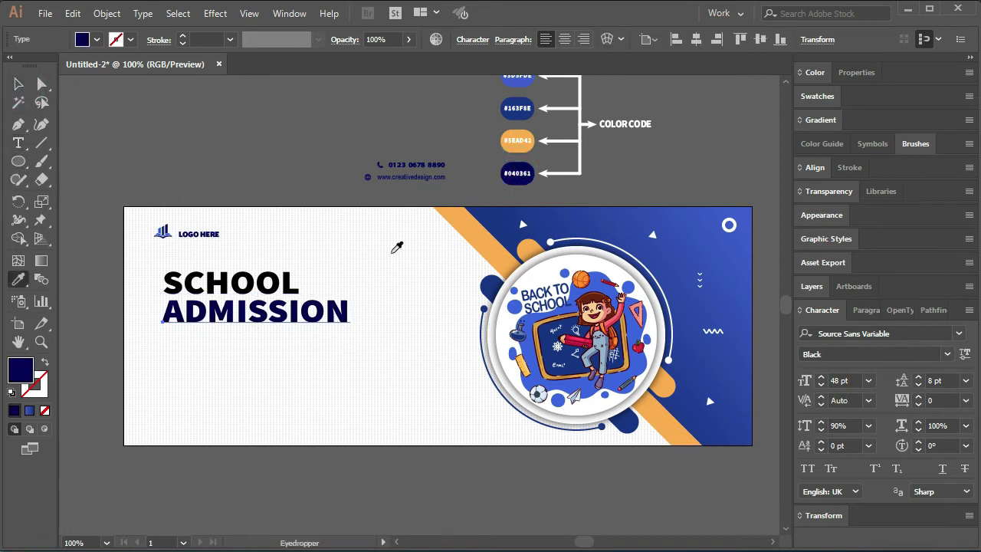
key(v)
click(219, 280)
key(i)
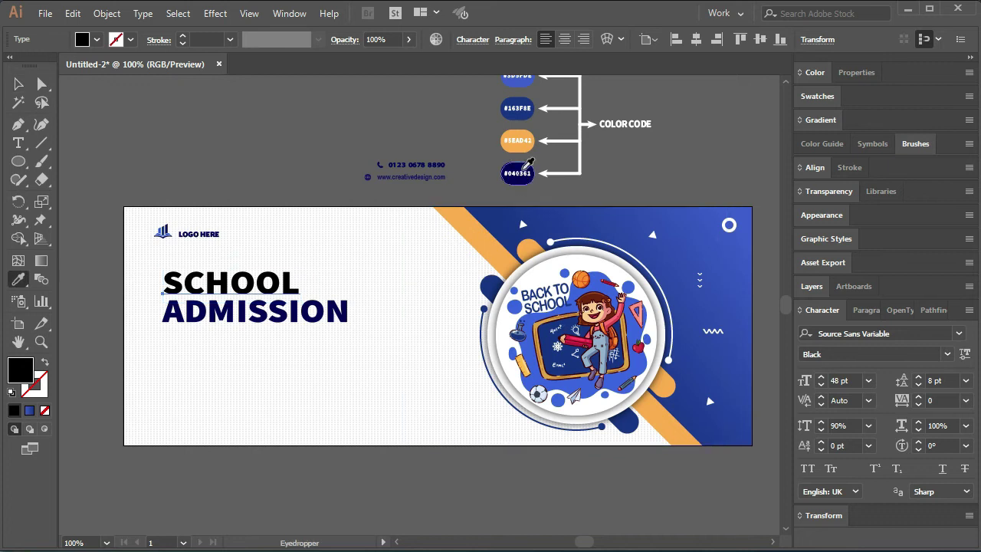
click(524, 167)
key(v)
click(305, 373)
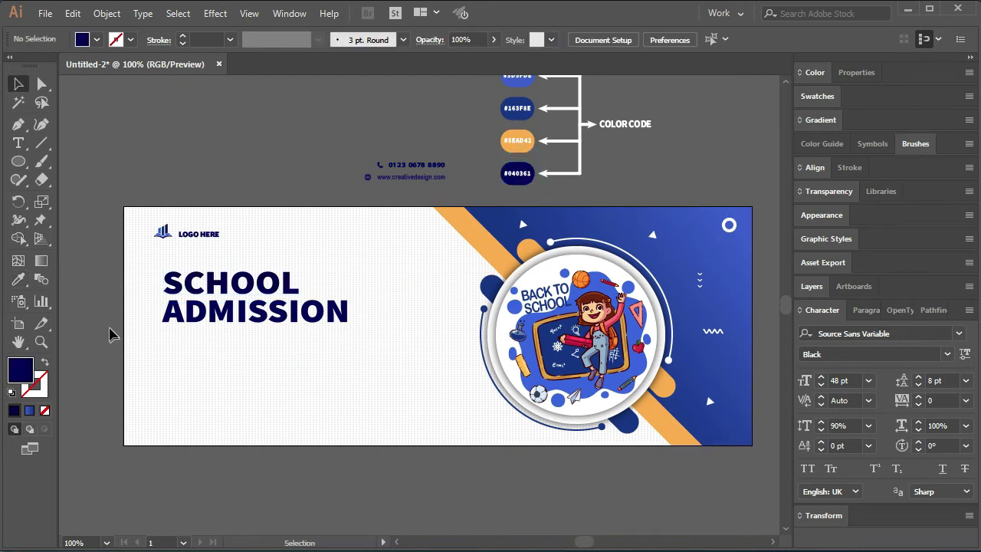
Step: Draw a 238 by 49 px, 12 pt placeholder text area below ADMISSION
click(18, 142)
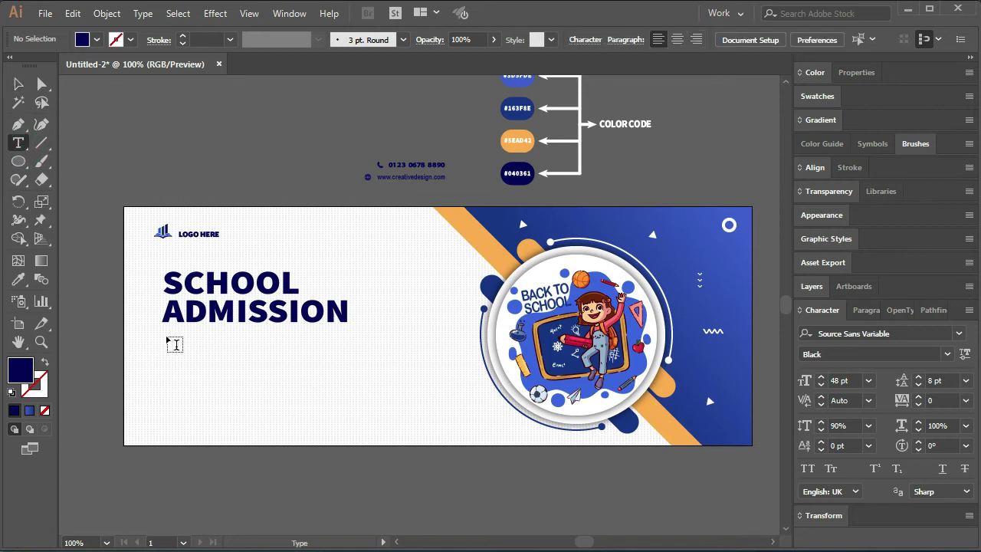
mouse_move(166, 335)
mouse_down()
mouse_move(348, 373)
mouse_move(345, 364)
mouse_up()
click(869, 380)
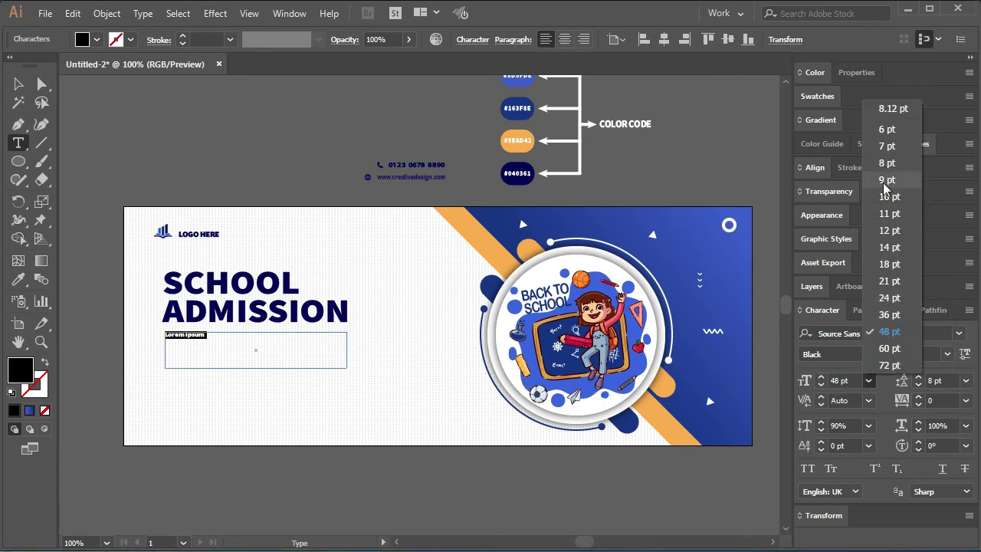
click(891, 230)
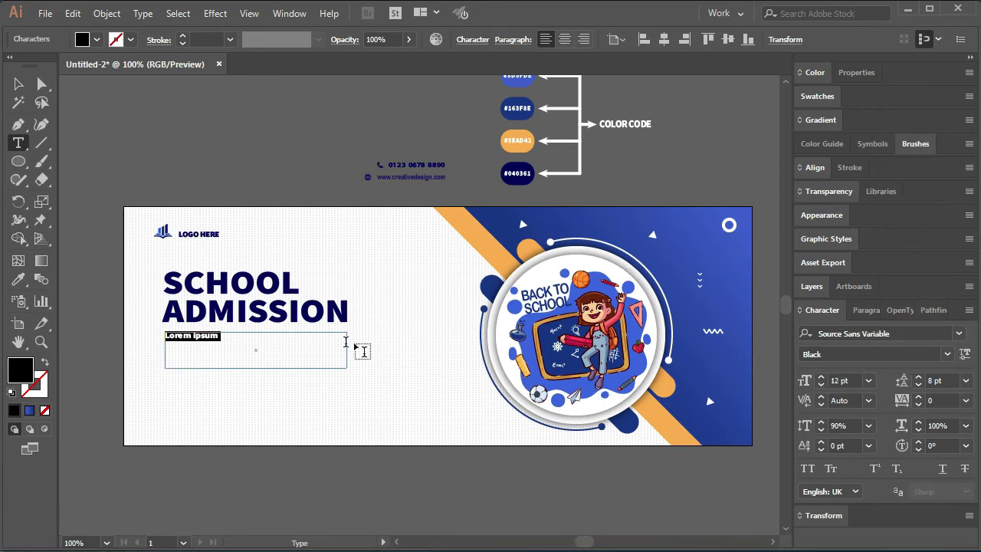
key(BackSpace)
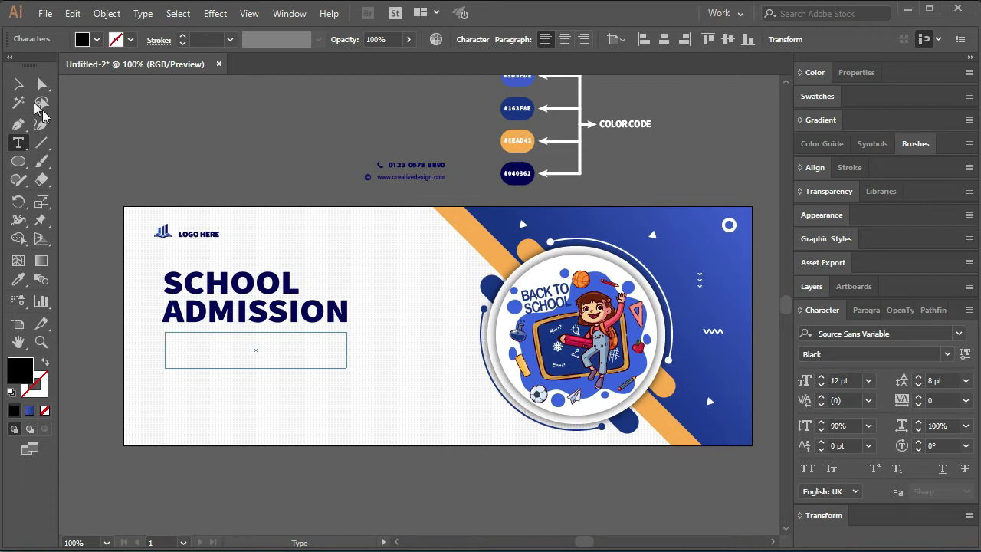
click(18, 83)
click(237, 398)
key(t)
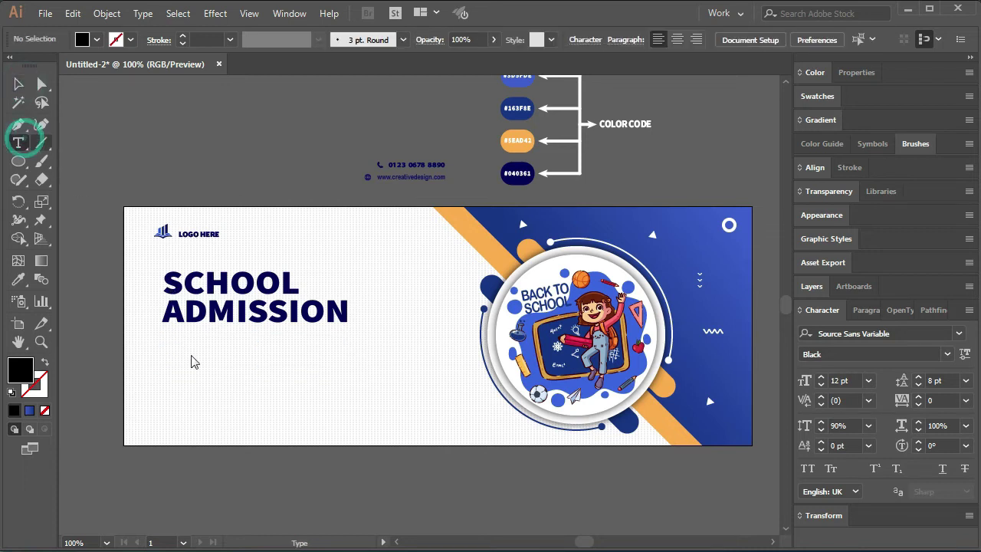
drag(165, 334, 348, 371)
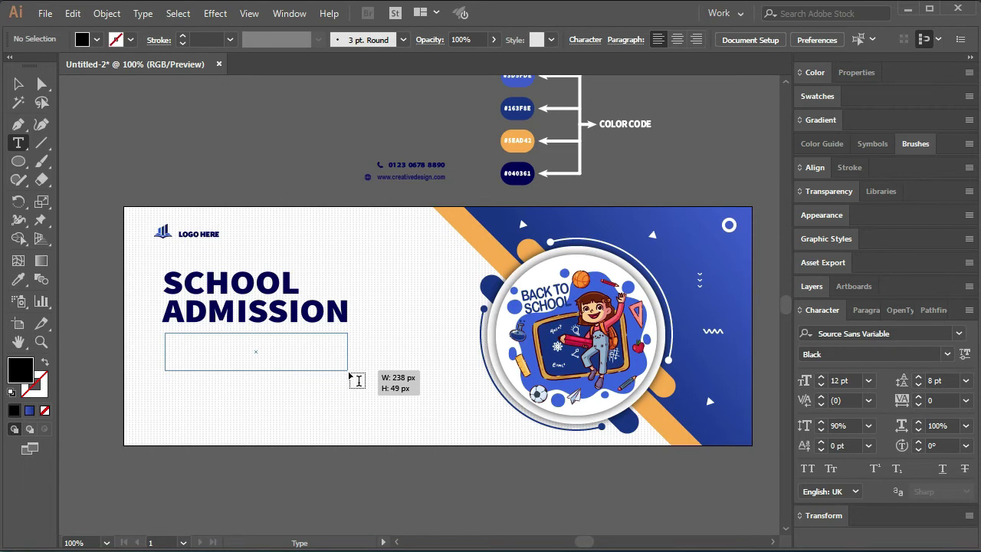
drag(349, 375, 347, 371)
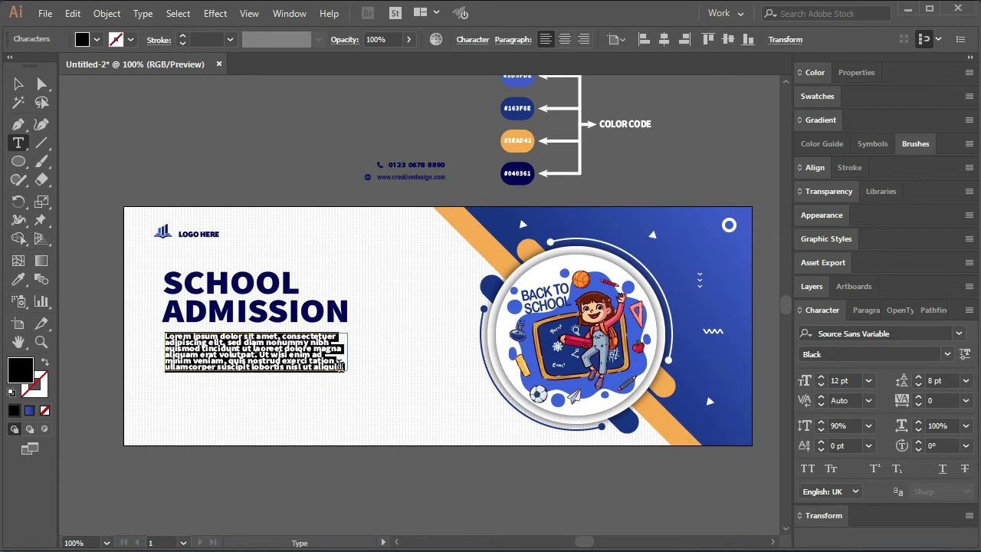
click(19, 84)
click(18, 142)
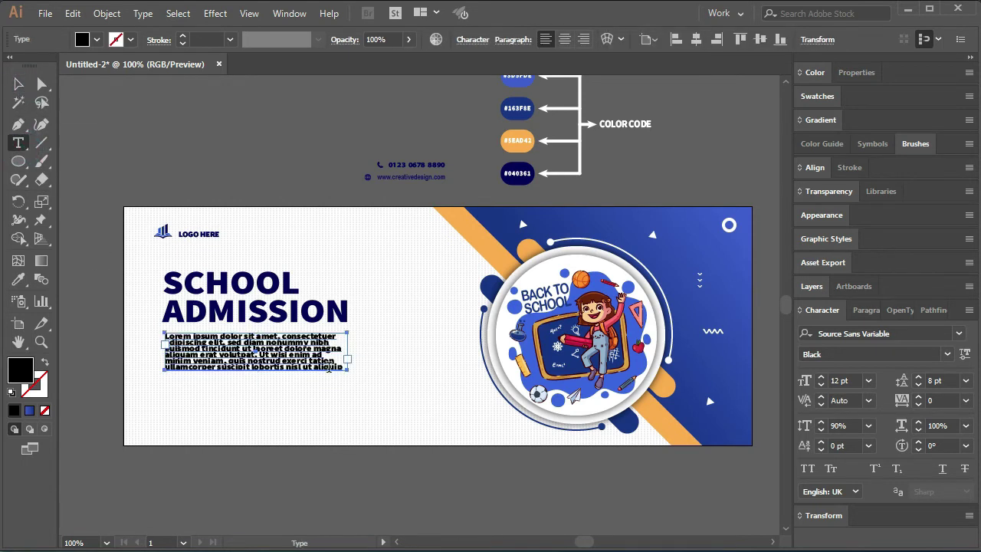
Step: Trim the Lorem ipsum paragraph to two lines ending at 'sed diam'
drag(337, 363, 242, 338)
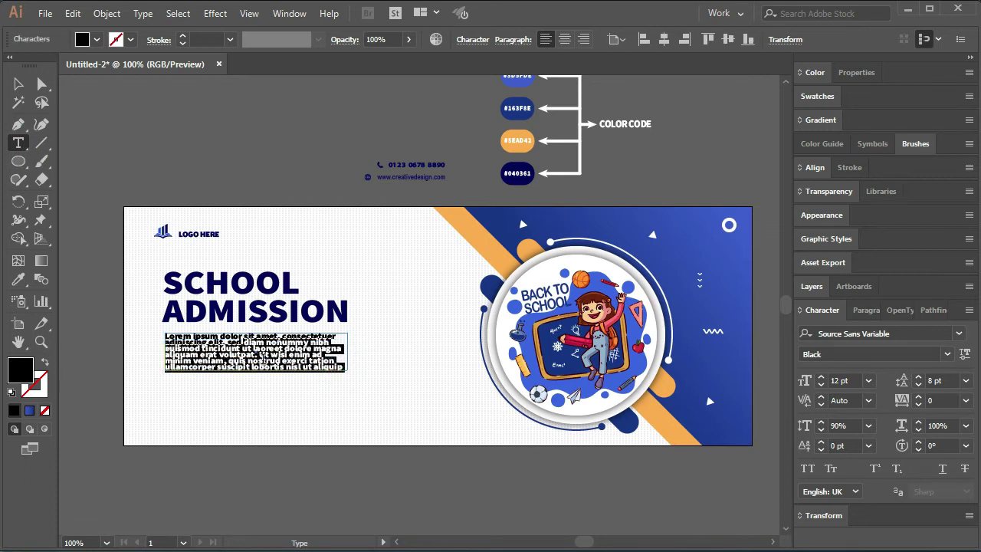
key(BackSpace)
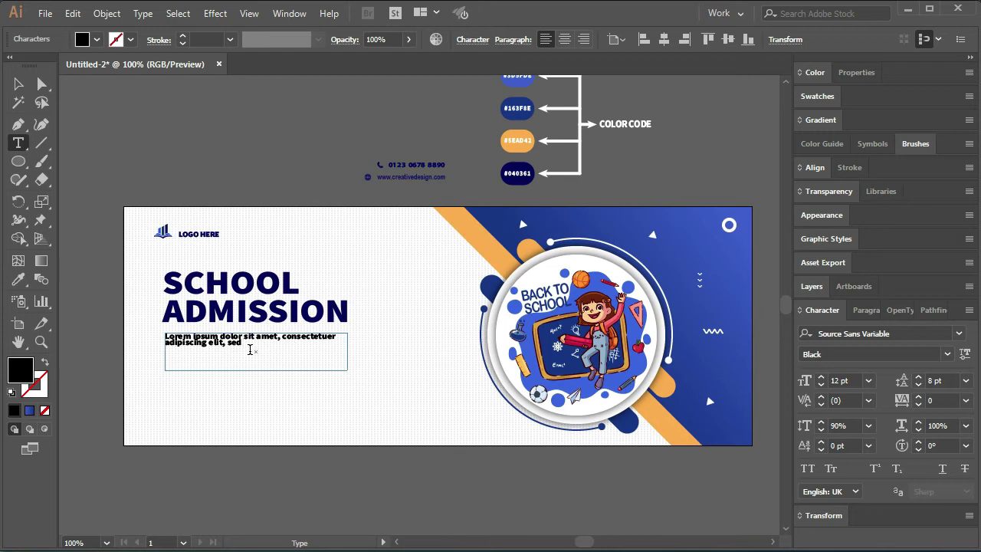
key(ctrl+z)
drag(266, 347, 309, 389)
key(BackSpace)
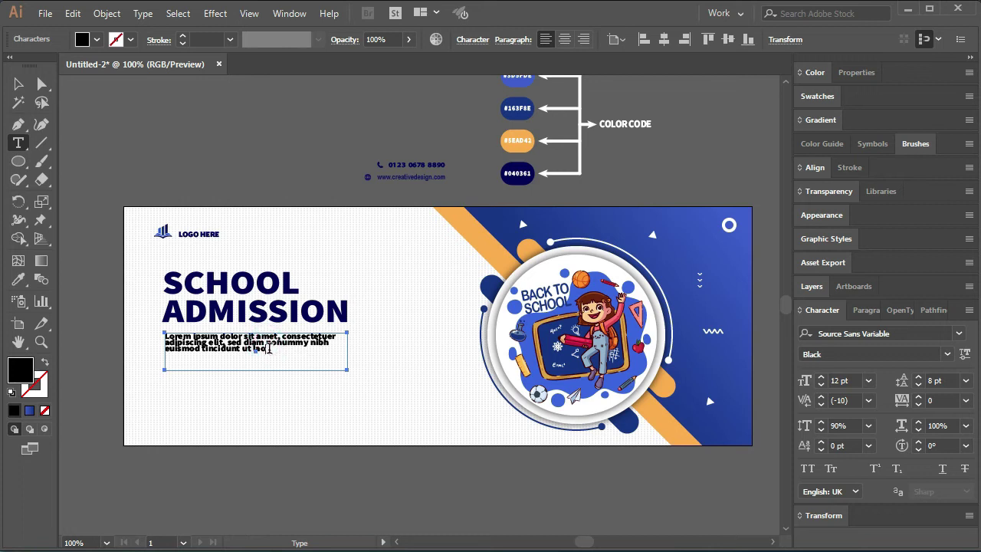
drag(266, 343, 273, 358)
key(BackSpace)
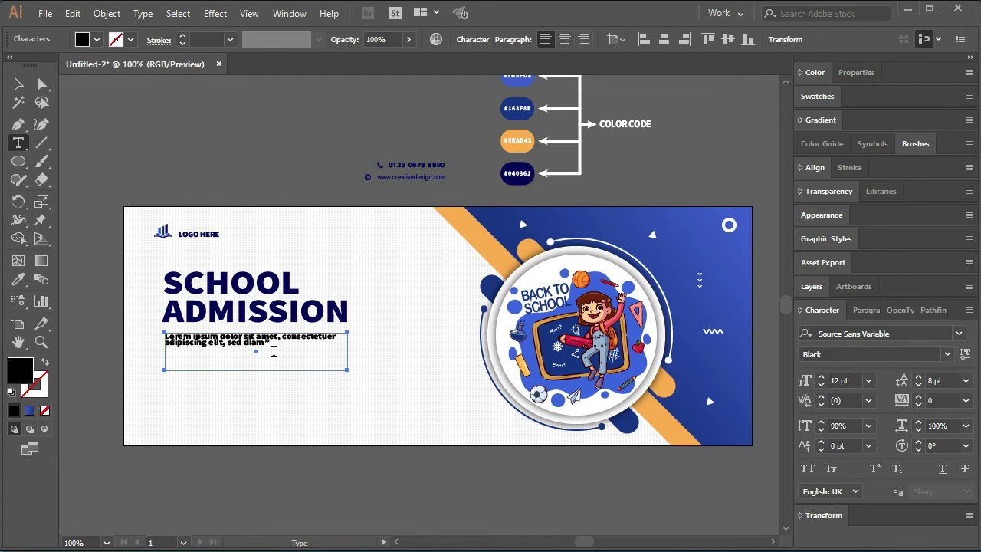
Step: Enclose the Lorem ipsum line in quotation marks
text(")
key(BackSpace)
text(")
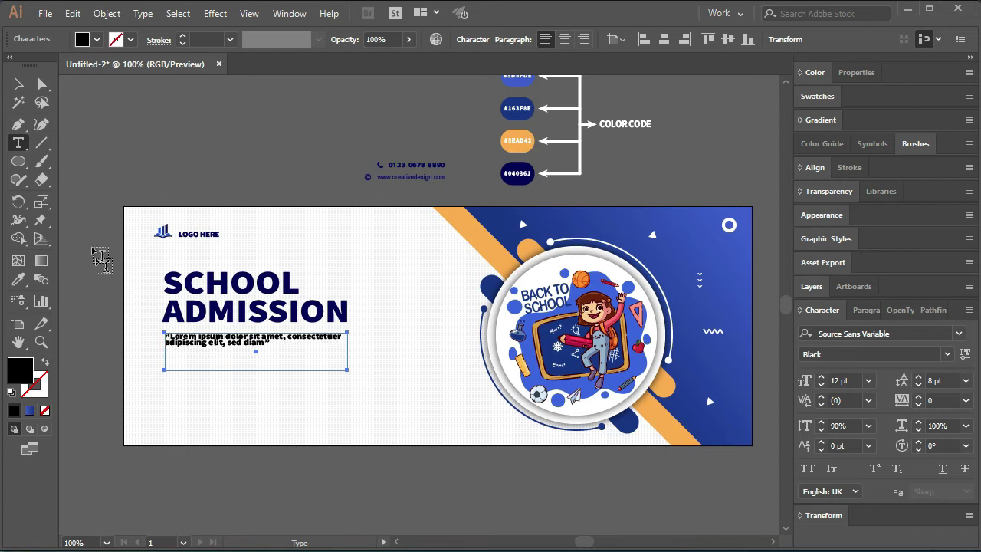
Step: Set the quote text to 14 pt size, 14 pt leading and 100% vertical scale
click(18, 83)
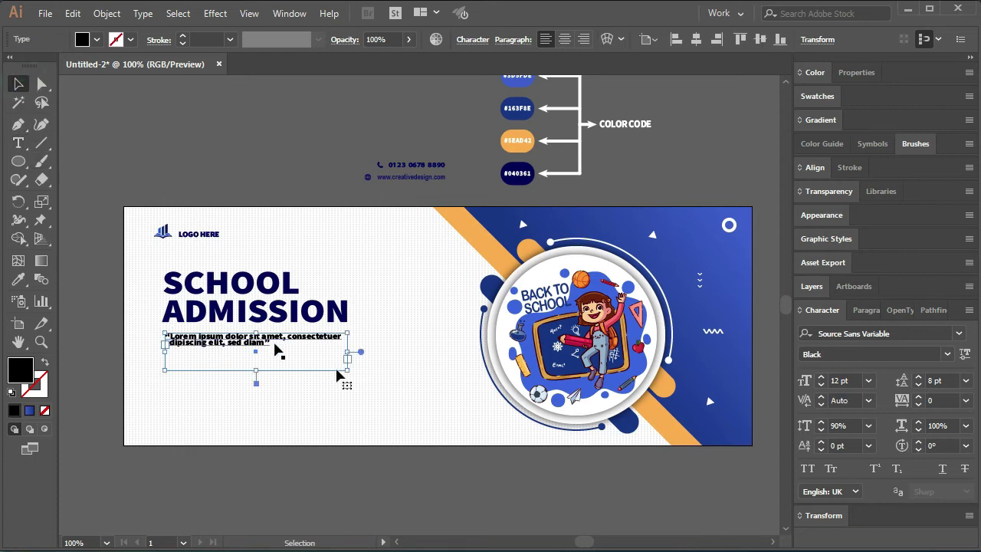
click(967, 381)
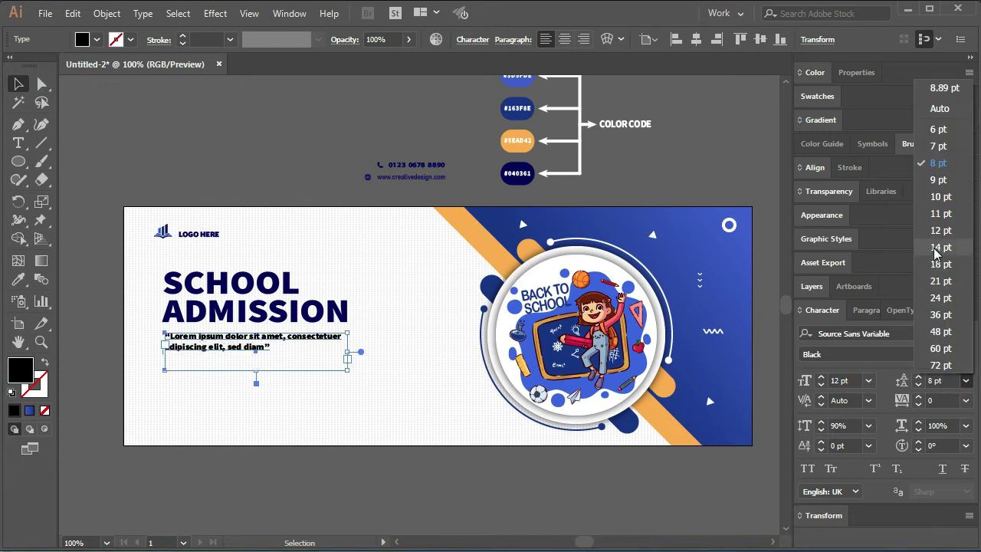
click(940, 245)
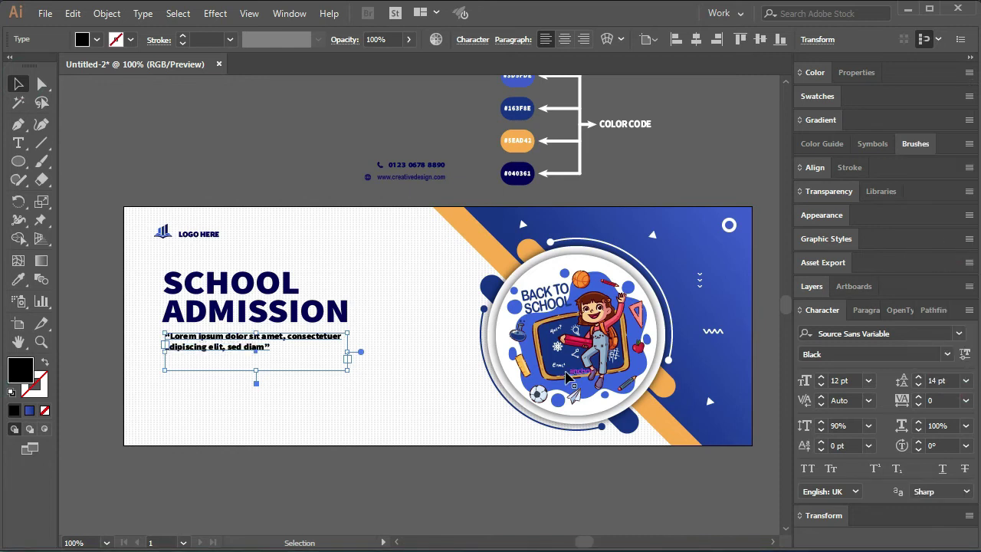
click(868, 380)
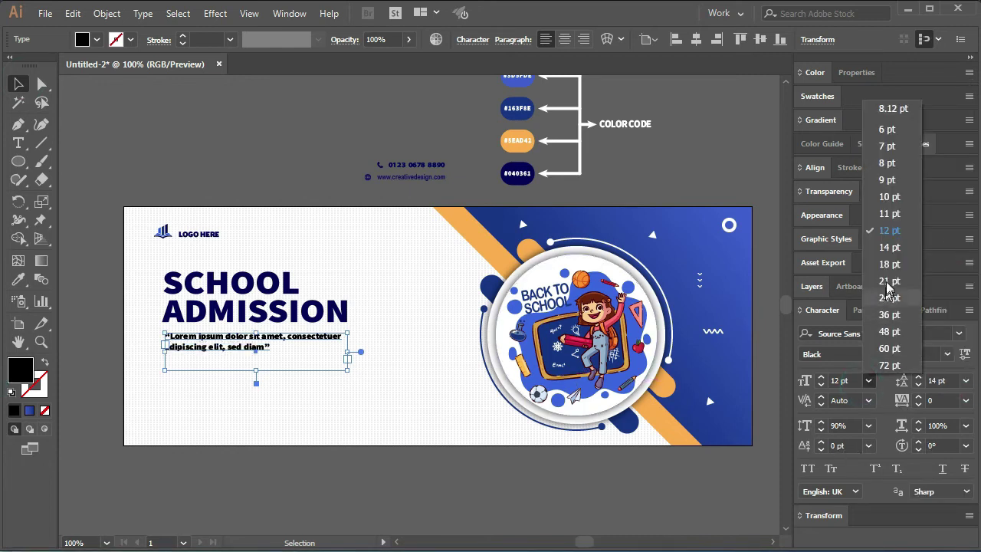
click(889, 249)
click(868, 425)
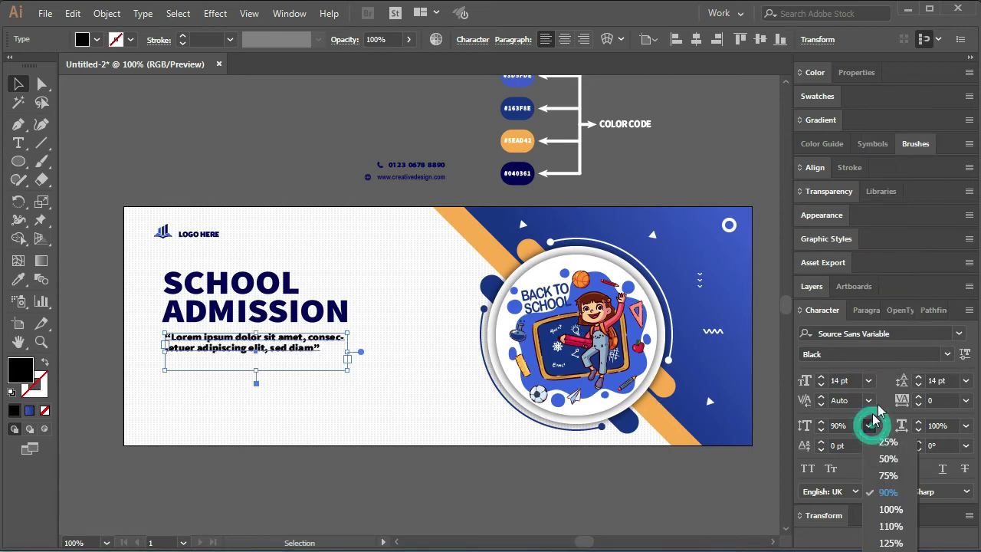
click(891, 510)
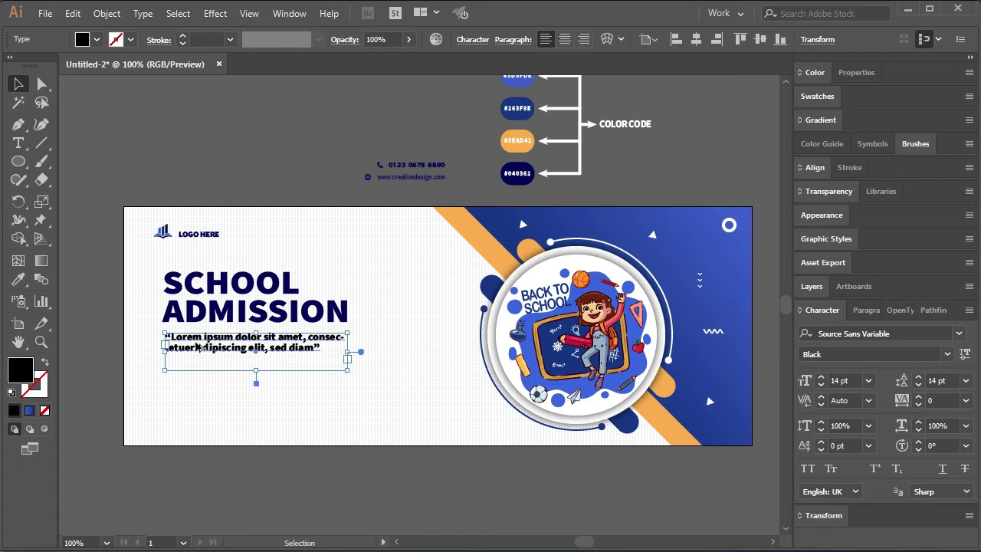
scroll(196, 343, up, 3)
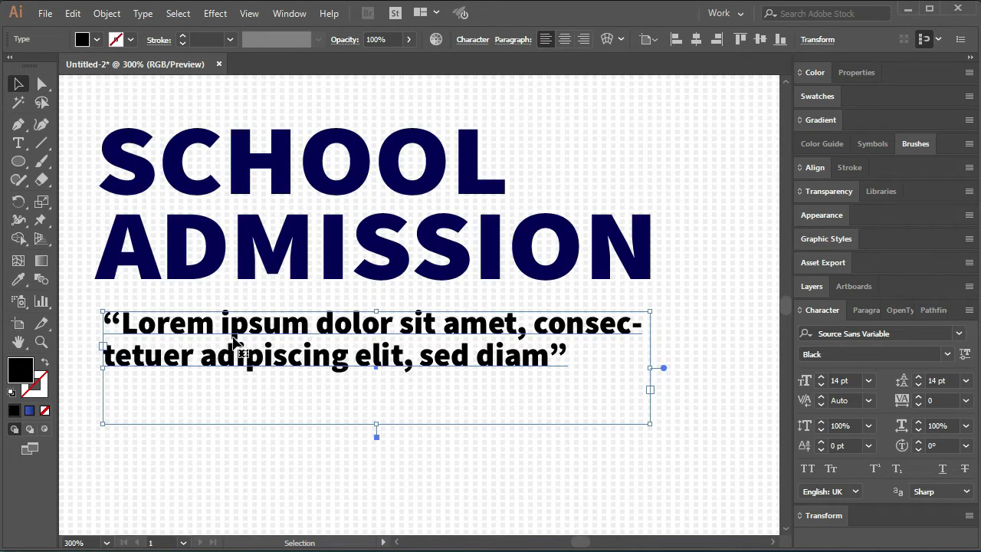
Step: Set the quote text's variable font weight to 500
click(965, 353)
mouse_move(919, 398)
mouse_down()
mouse_move(825, 398)
mouse_move(843, 398)
mouse_up()
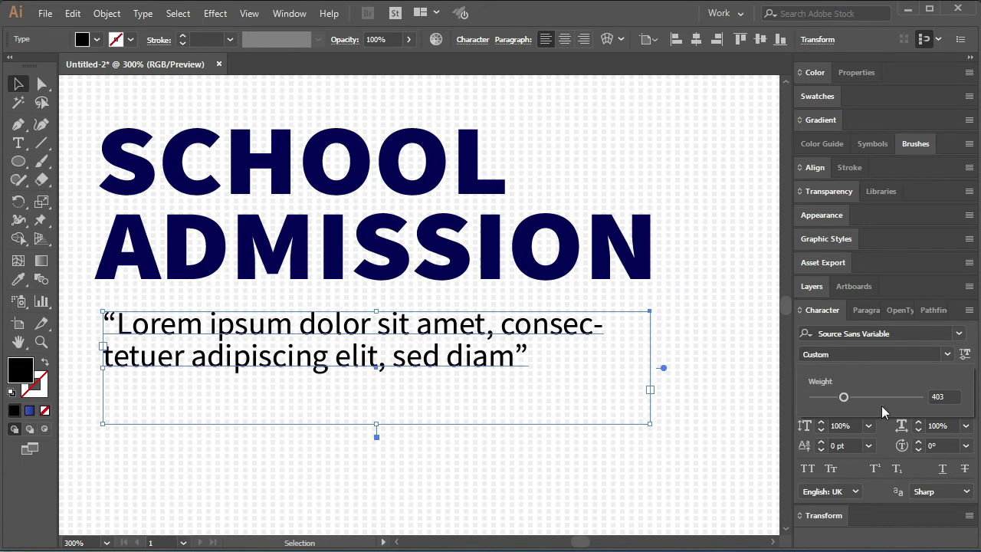
click(938, 396)
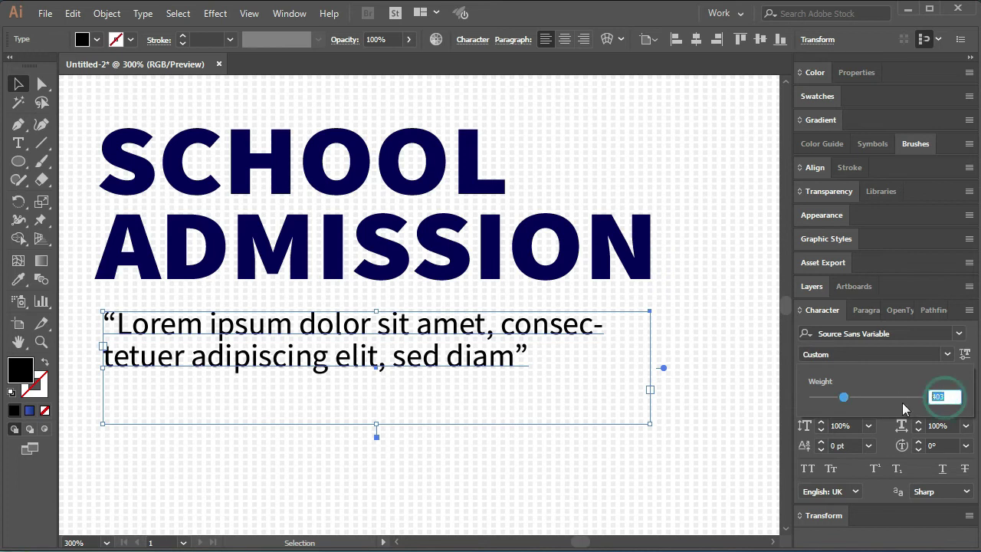
text(500)
key(Return)
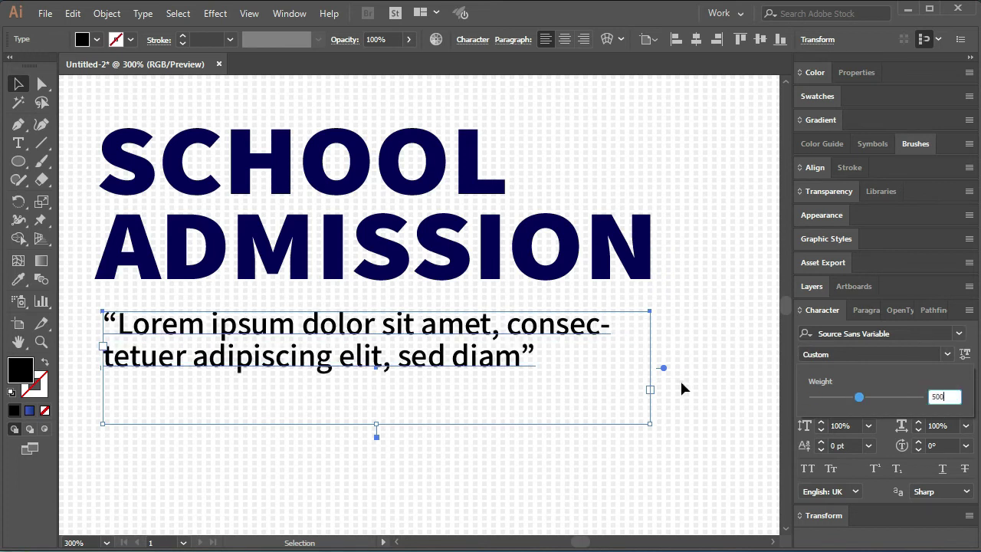
click(542, 360)
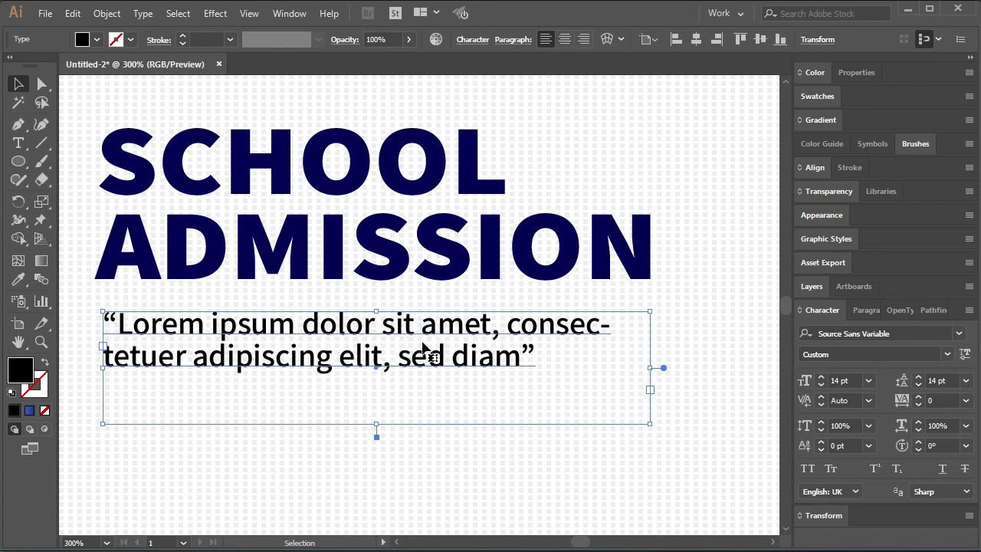
Step: Copy the SCHOOL ADMISSION heading's navy colour onto the quote text with the Eyedropper
key(i)
click(491, 238)
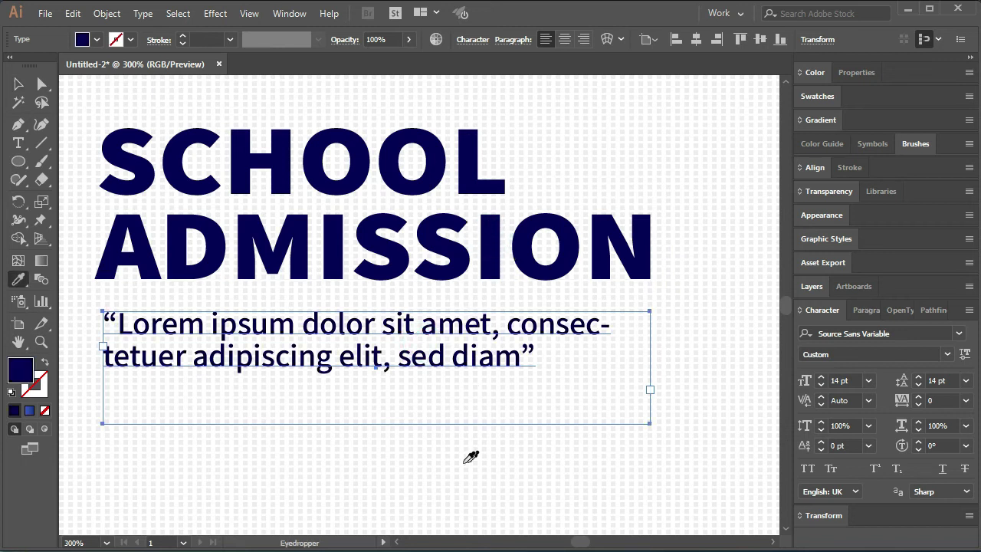
key(v)
click(408, 463)
key(ctrl+minus)
key(ctrl+minus)
Step: Draw a 2 × 2 px circle on the artboard beside the SCHOOL ADMISSION heading
mouse_move(453, 464)
mouse_down()
mouse_move(448, 396)
mouse_move(361, 405)
mouse_move(338, 396)
mouse_up()
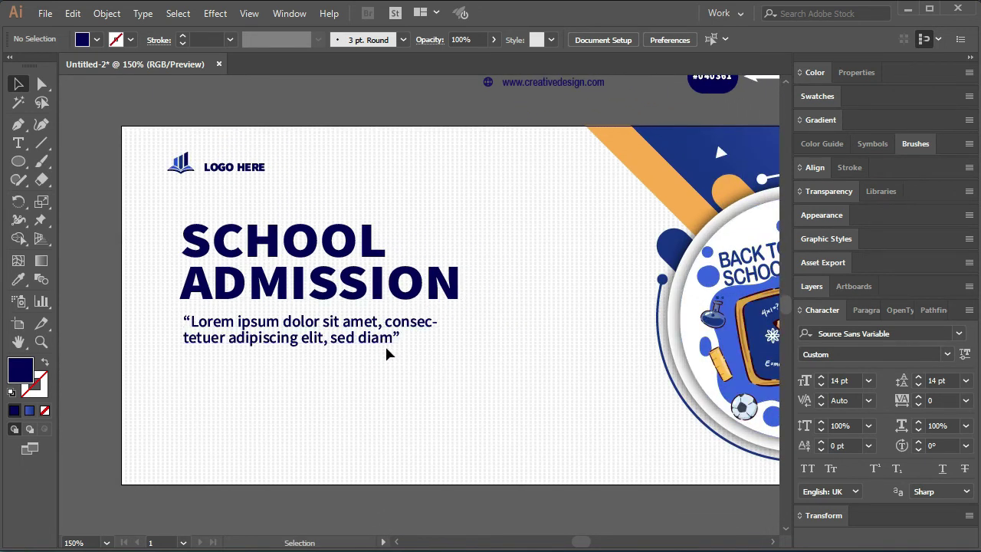
drag(307, 379, 242, 399)
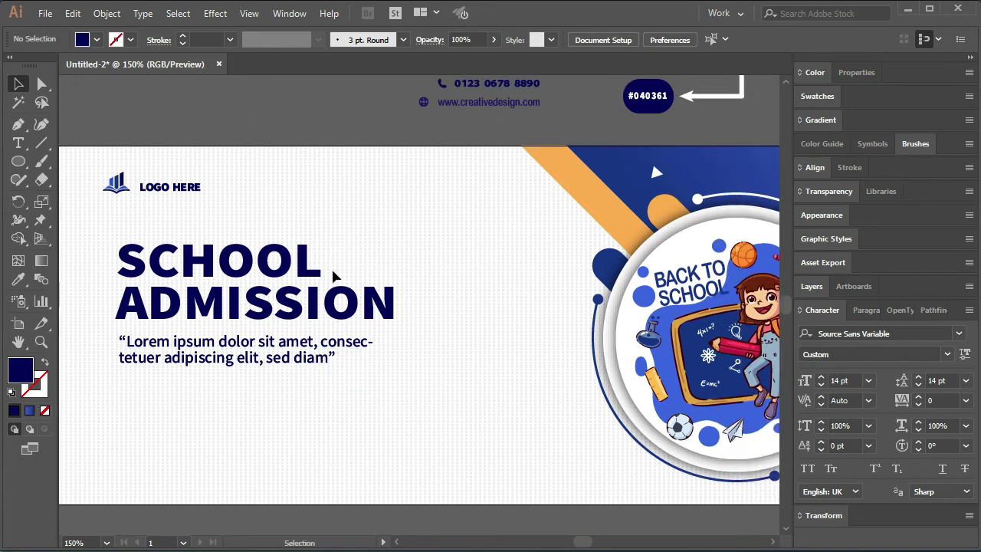
scroll(330, 249, up, 4)
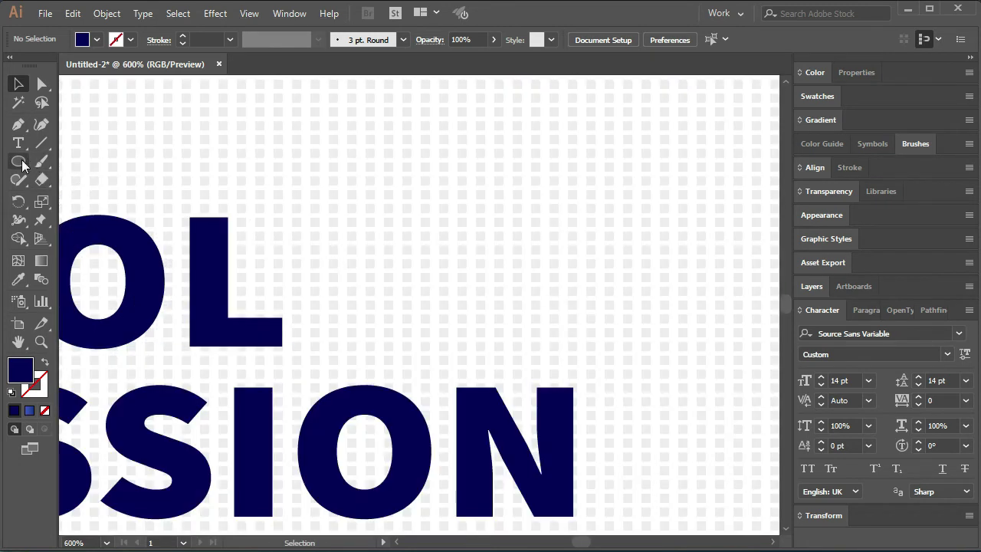
click(19, 161)
click(329, 232)
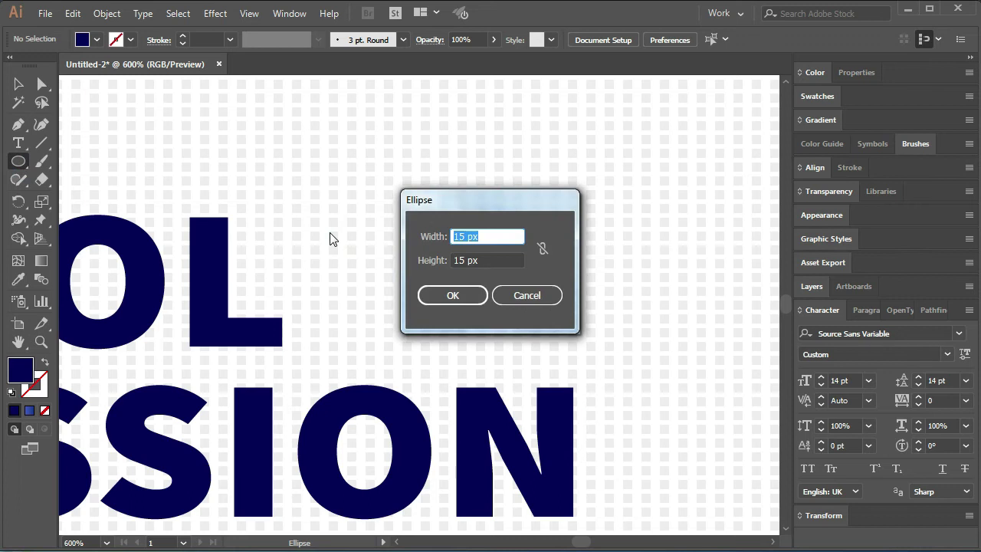
key(Tab)
text(2)
click(463, 293)
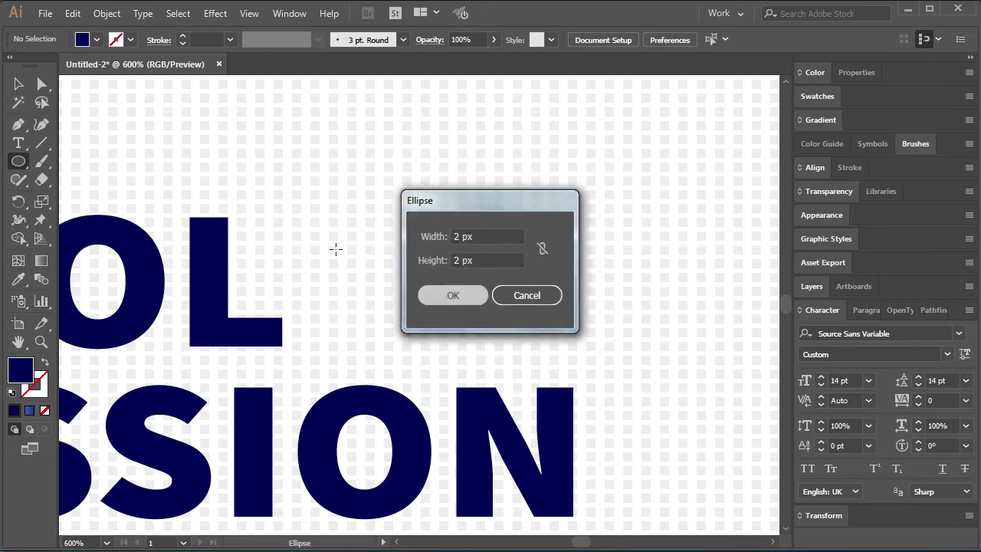
click(17, 86)
scroll(334, 236, down, 1)
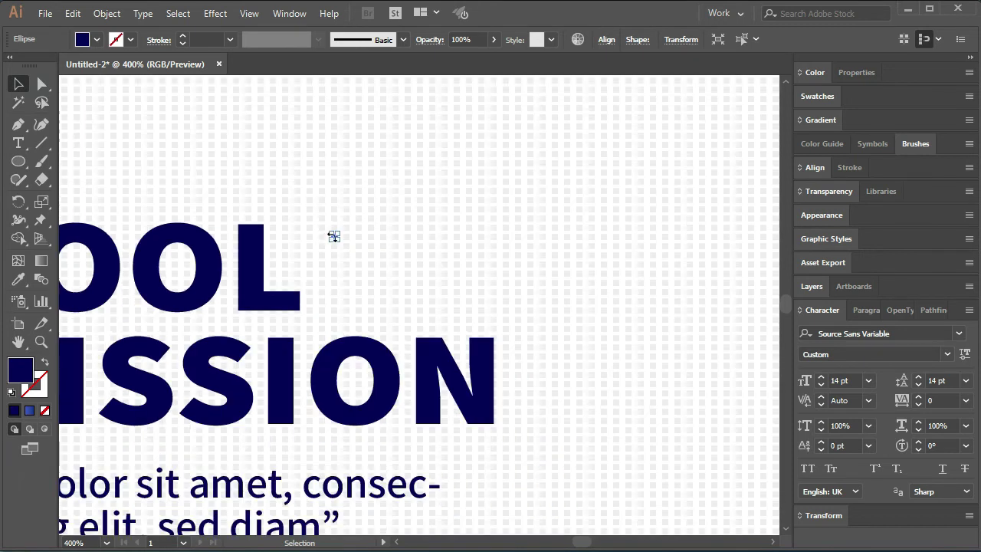
scroll(334, 236, up, 2)
scroll(331, 232, up, 3)
scroll(331, 236, down, 1)
Step: Place the dot beside the heading's L and duplicate it downward into a column of ten
drag(331, 232, 293, 196)
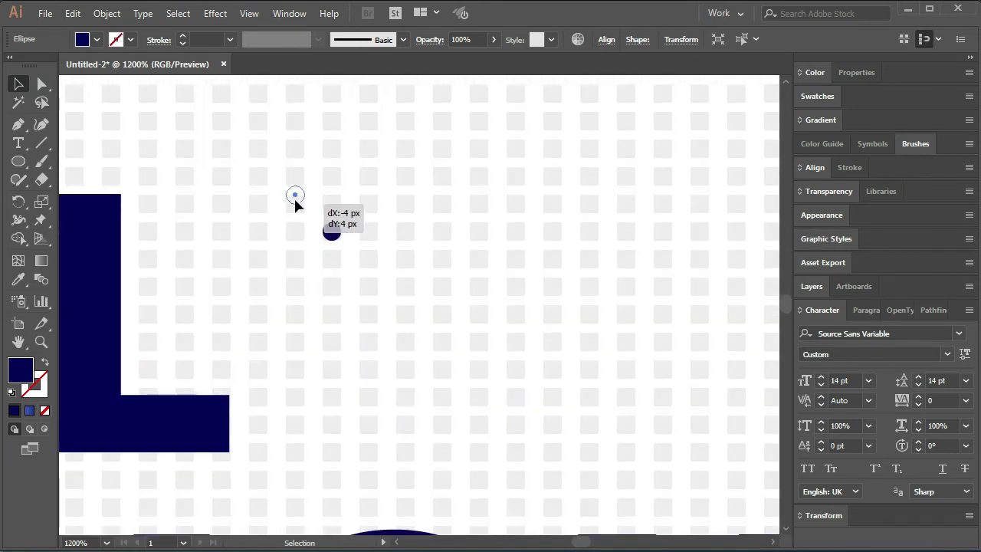
drag(295, 200, 296, 205)
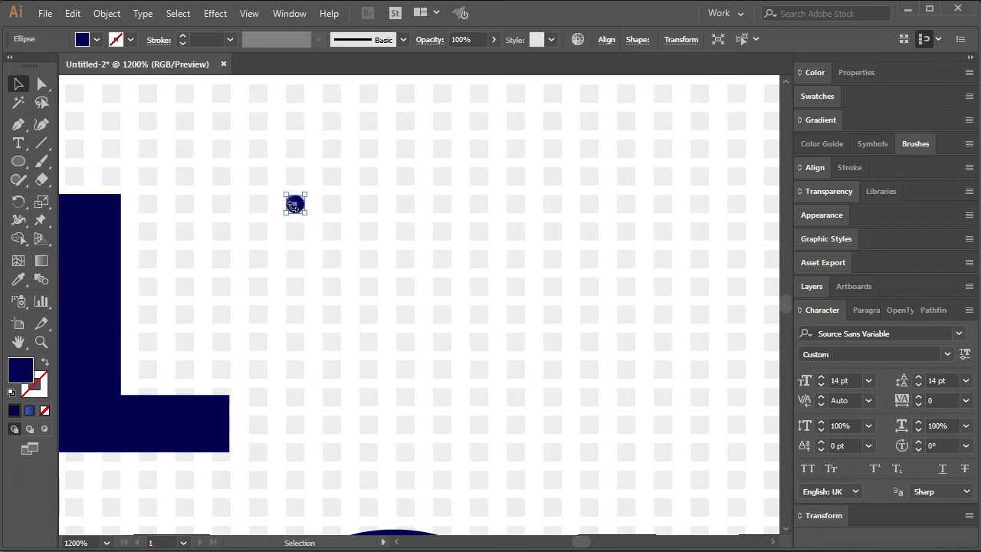
drag(295, 208, 293, 236)
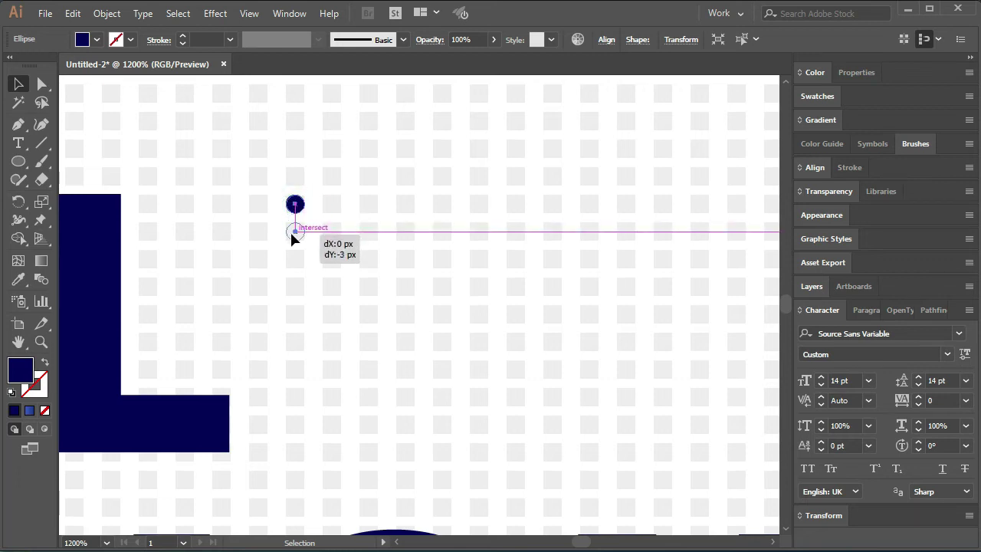
key(ctrl+d)
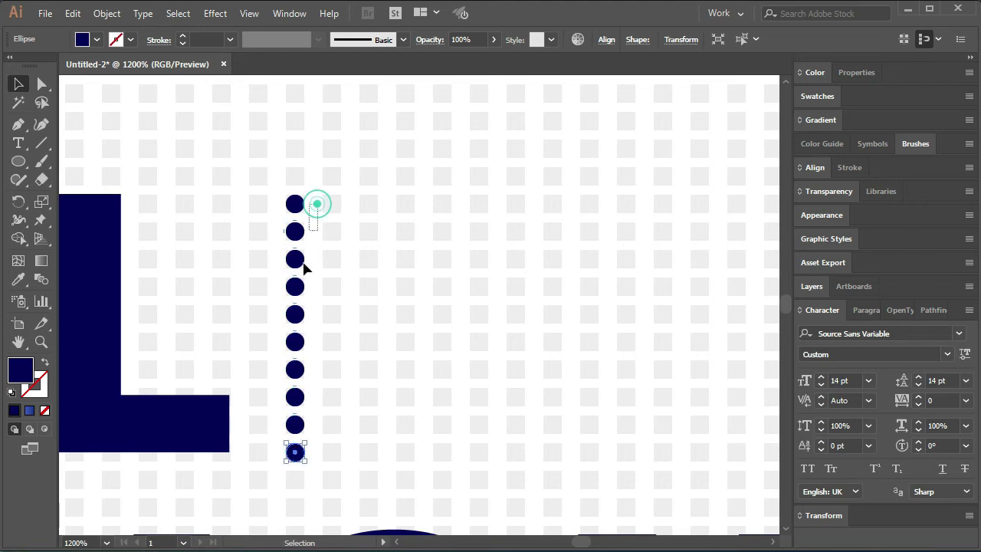
Step: Select all ten dots in the column one by one with Direct Selection
drag(286, 490, 314, 184)
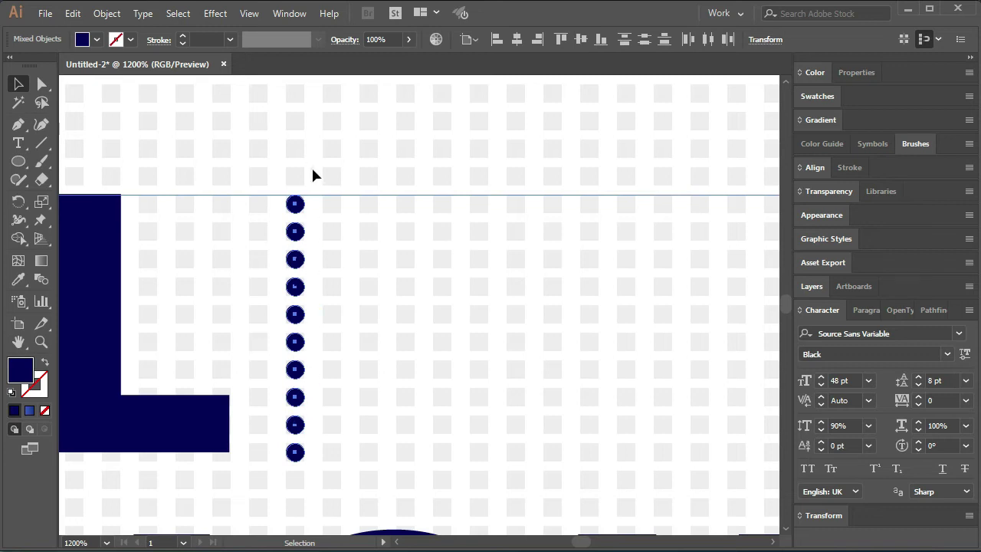
click(312, 178)
click(295, 204)
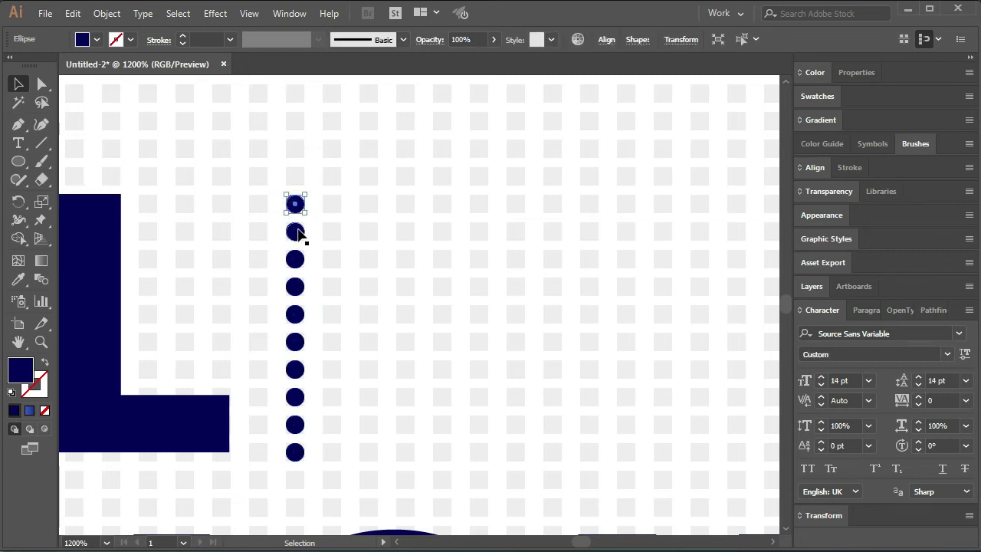
key(a)
click(294, 231)
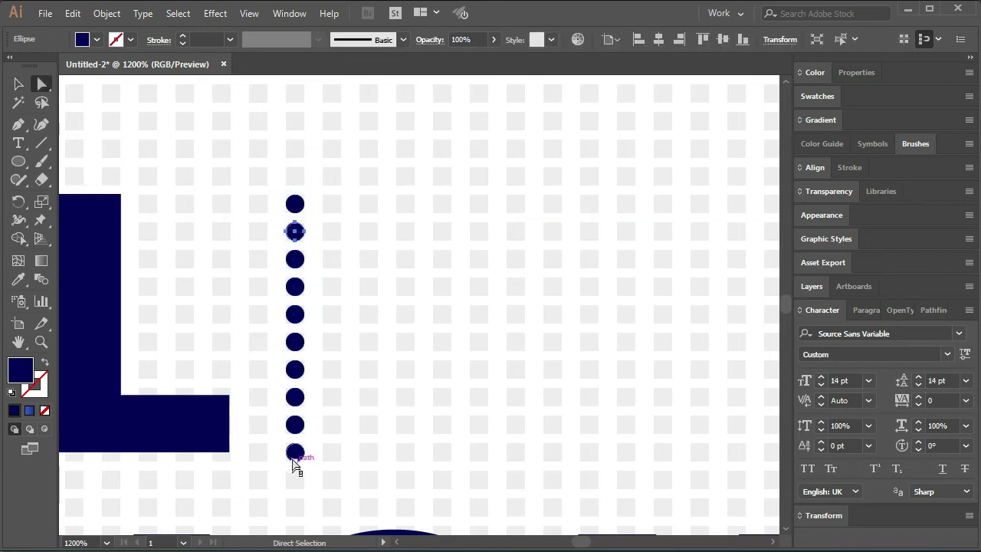
click(297, 454)
shift+click(298, 424)
shift+click(298, 397)
shift+click(296, 371)
shift+click(296, 343)
shift+click(296, 315)
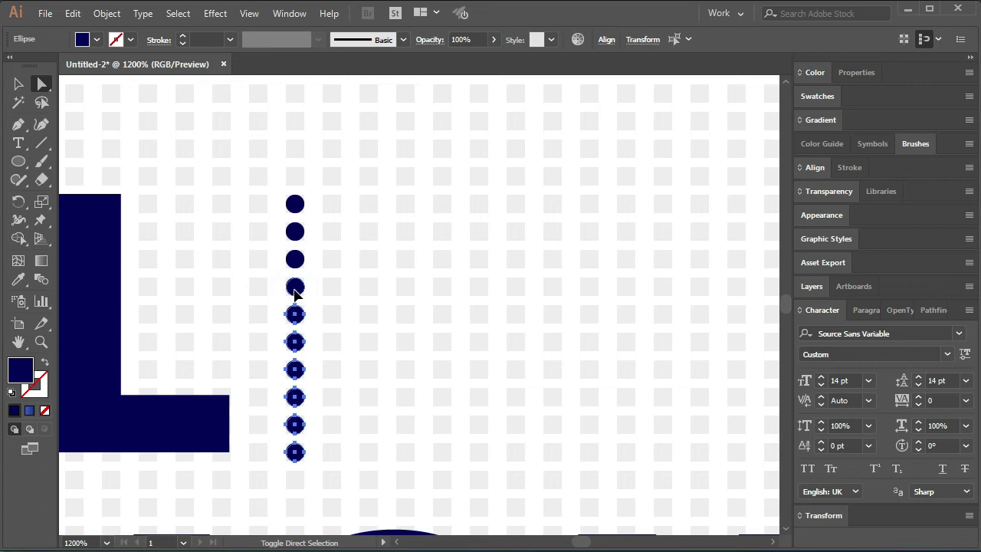
shift+click(295, 288)
shift+click(295, 259)
shift+click(295, 233)
shift+click(295, 204)
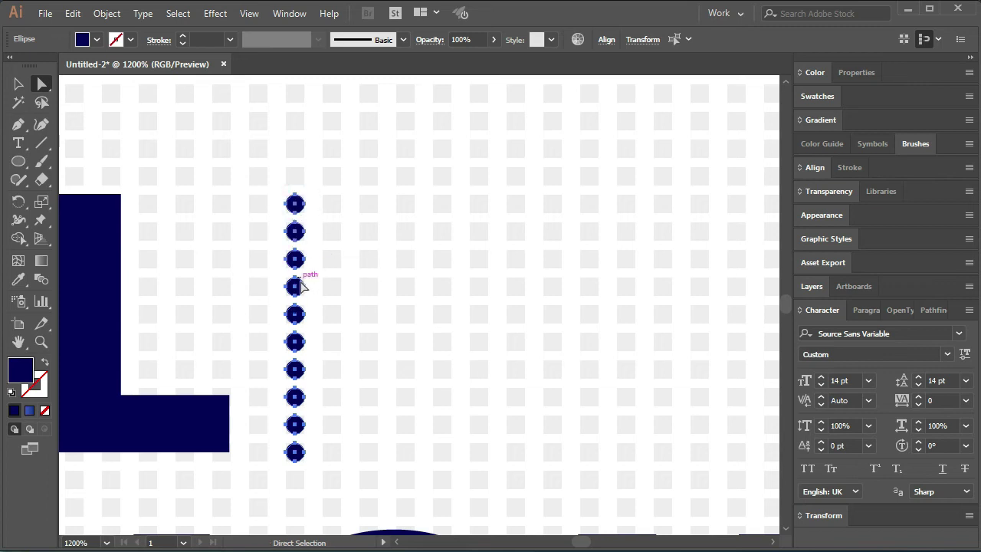
Step: Copy the dot column rightward repeatedly with Ctrl+D to form a grid
key(v)
drag(299, 289, 331, 288)
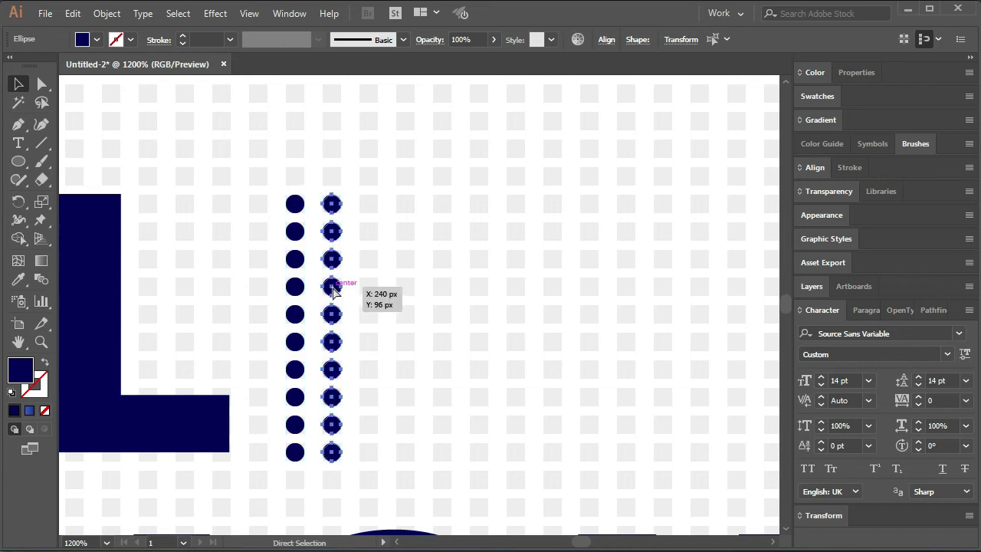
key(ctrl+d)
key(ctrl+d)
key(ctrl+d)
key(ctrl+d)
key(ctrl+d)
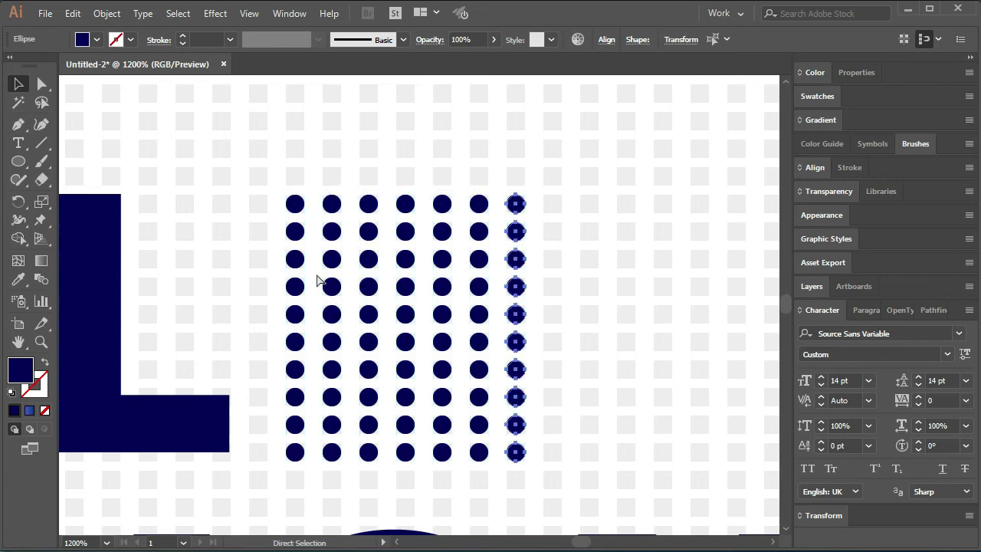
key(ctrl+d)
key(ctrl+d)
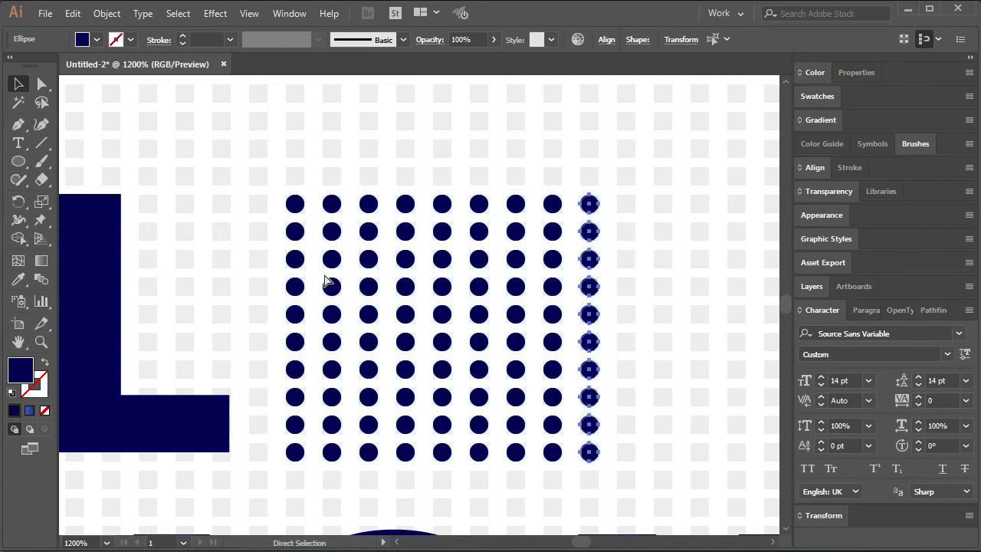
key(ctrl+d)
scroll(391, 332, down, 2)
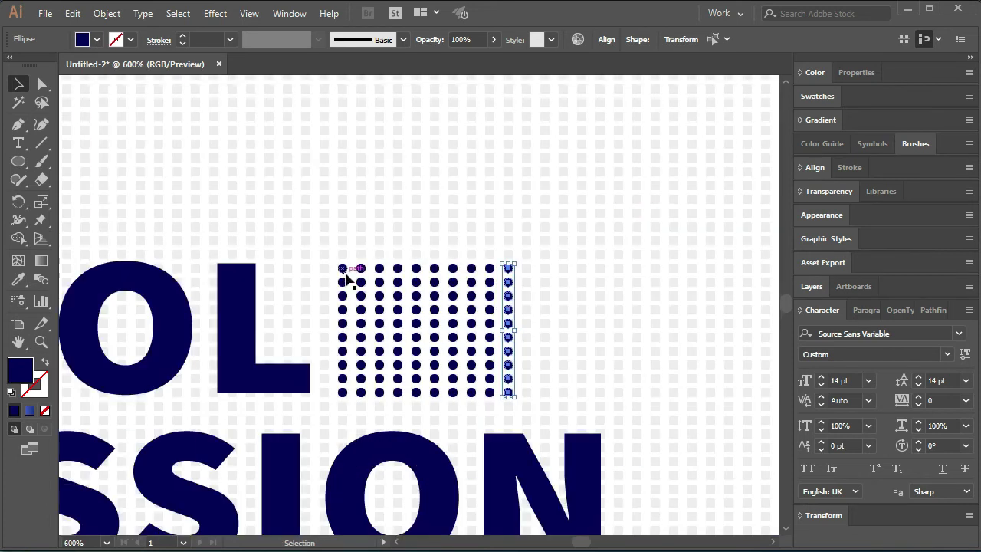
Step: Group the dot grid, excluding the headline text, and nudge it slightly right
drag(330, 262, 523, 406)
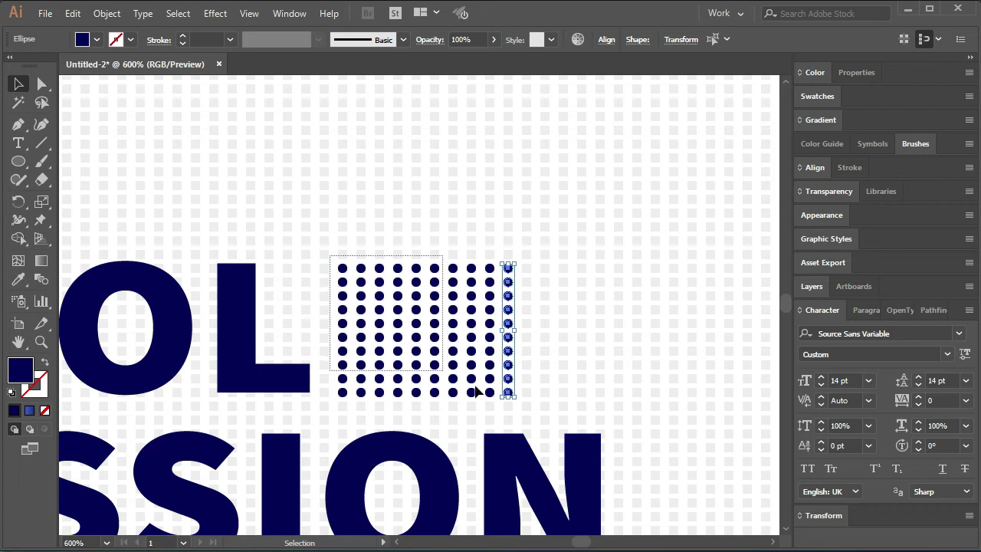
shift+click(264, 378)
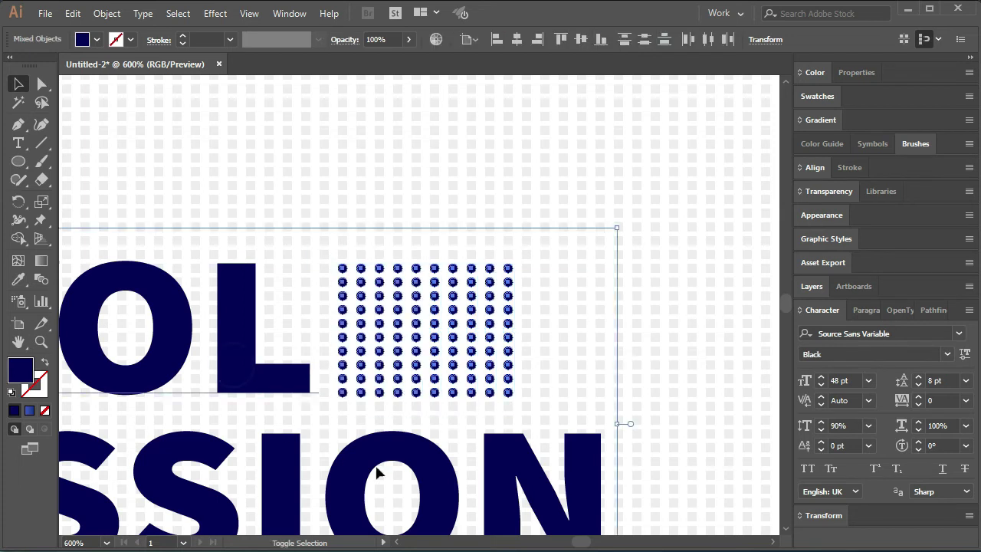
shift+click(233, 310)
shift+click(363, 469)
right_click(368, 316)
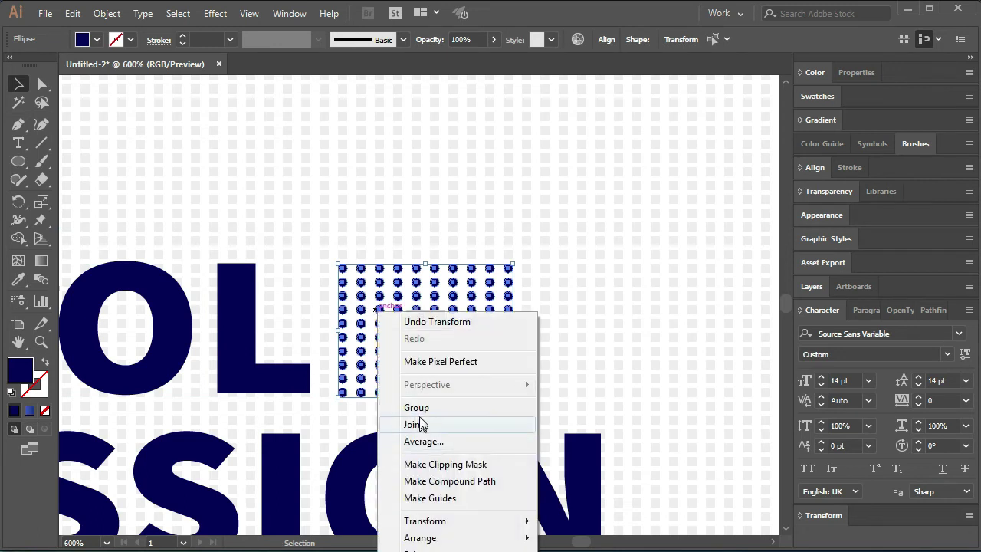
click(449, 424)
drag(422, 358, 453, 358)
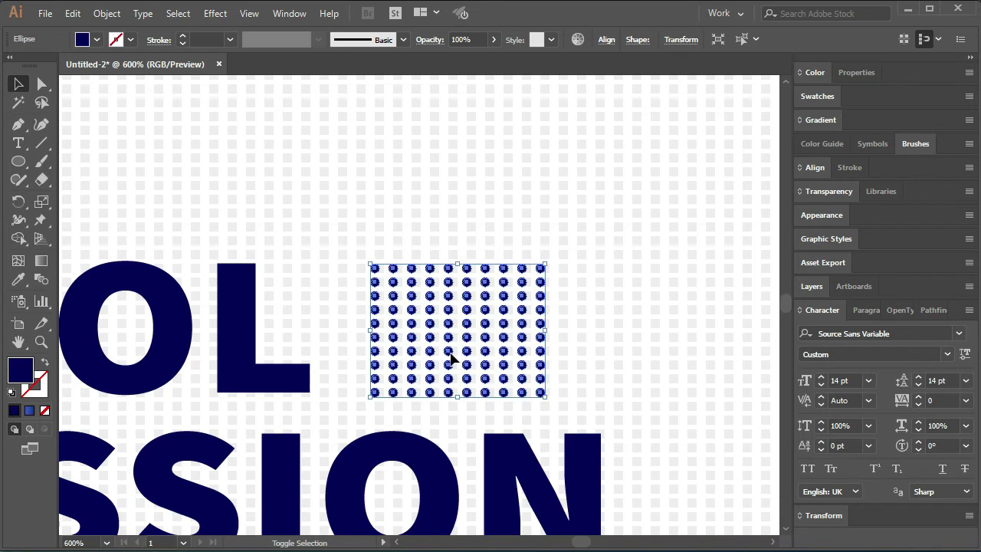
click(602, 330)
scroll(600, 329, up, 1)
scroll(435, 180, down, 1)
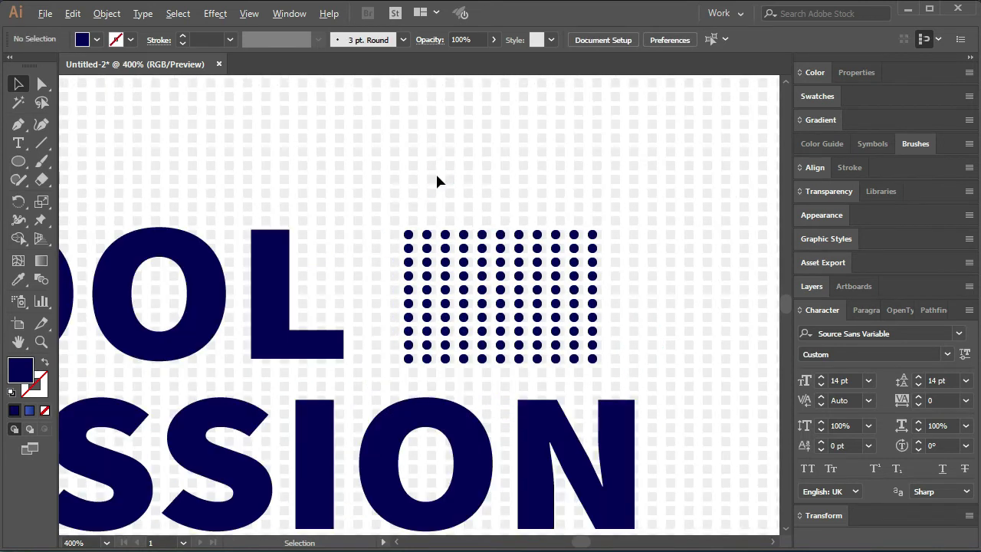
scroll(437, 180, down, 1)
scroll(534, 272, down, 2)
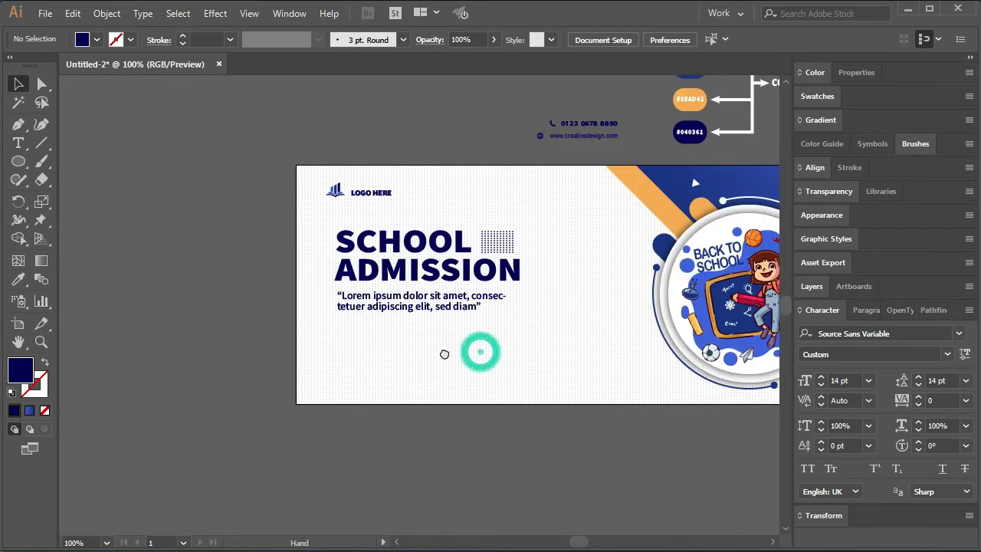
Step: Drag the website line and phone number from the pasteboard onto the banner's bottom edge
scroll(460, 349, right, 2)
drag(543, 142, 442, 373)
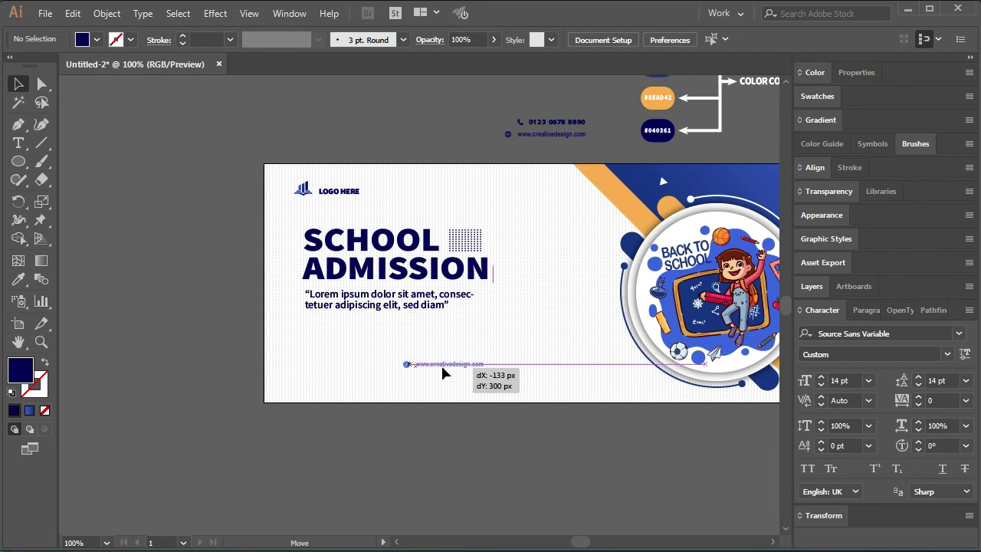
click(521, 321)
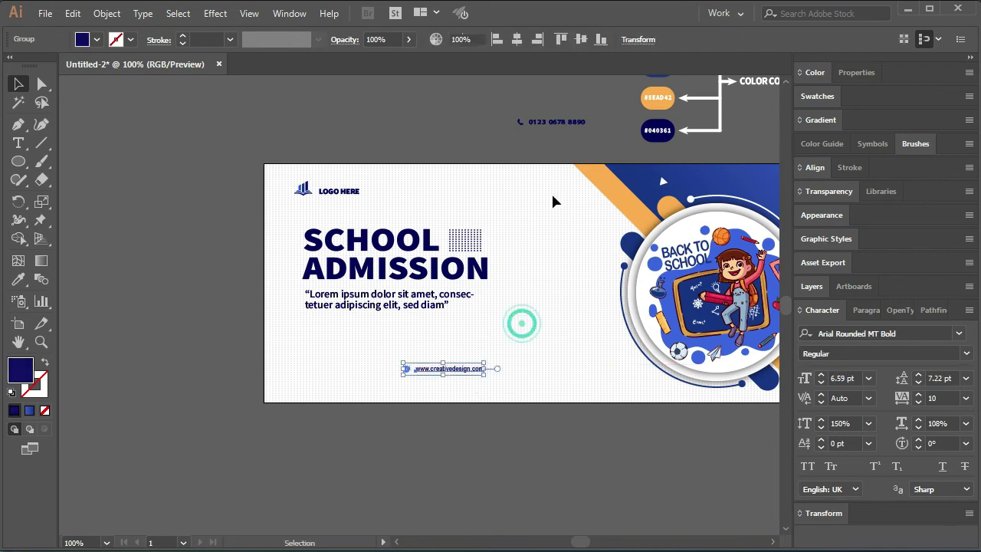
drag(563, 129, 563, 376)
click(441, 356)
drag(441, 374, 452, 374)
click(226, 243)
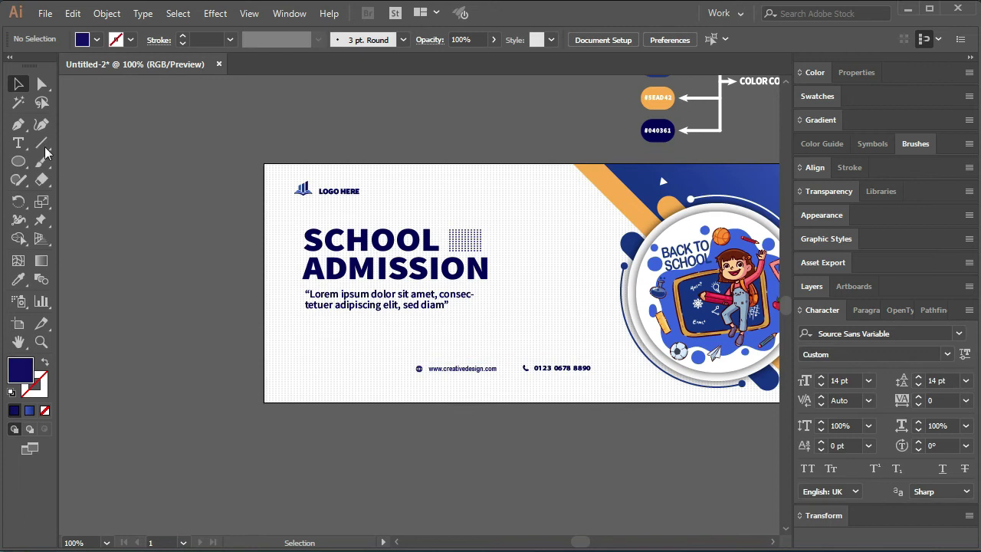
drag(18, 162, 70, 168)
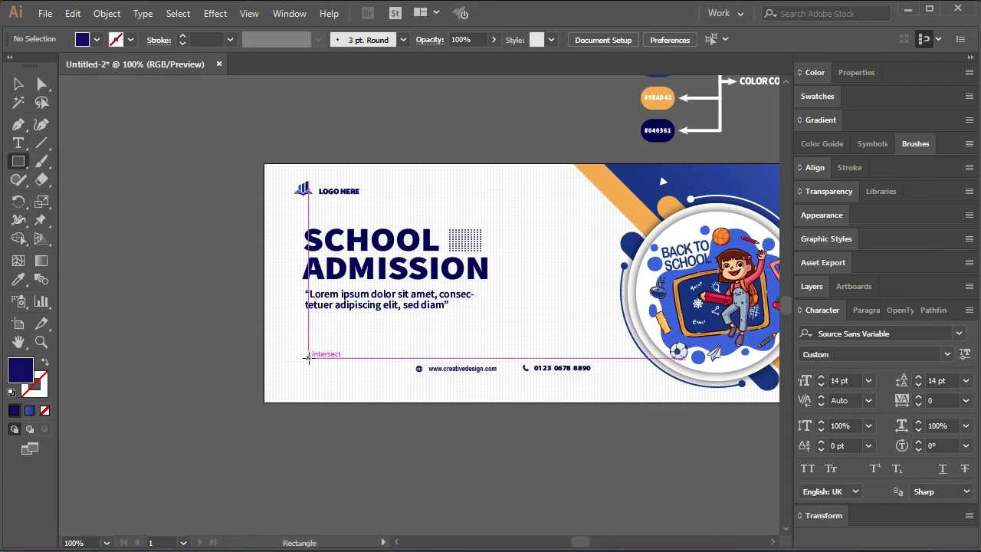
Step: Draw a 75 × 17 px rectangle, round it into a pill, and move it below the quote
click(311, 357)
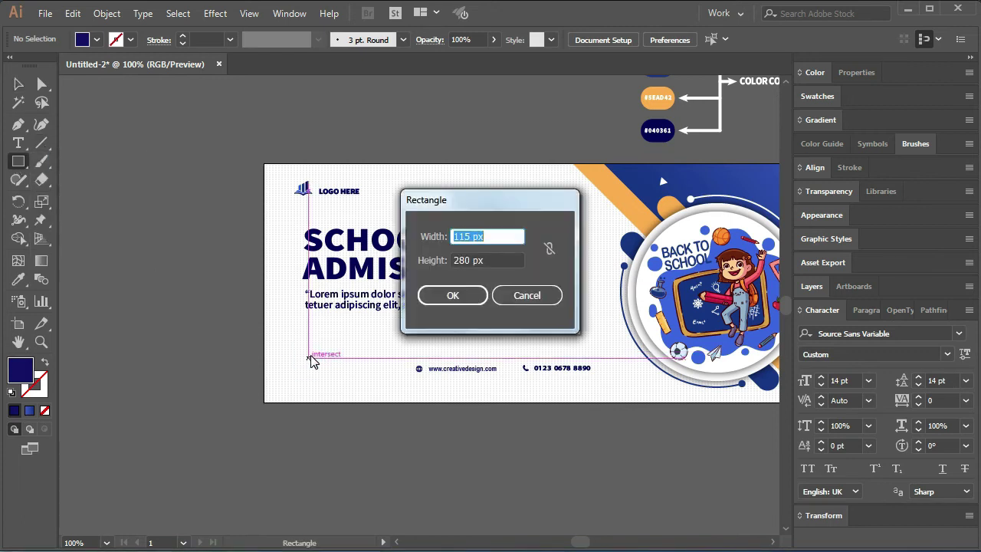
text(75)
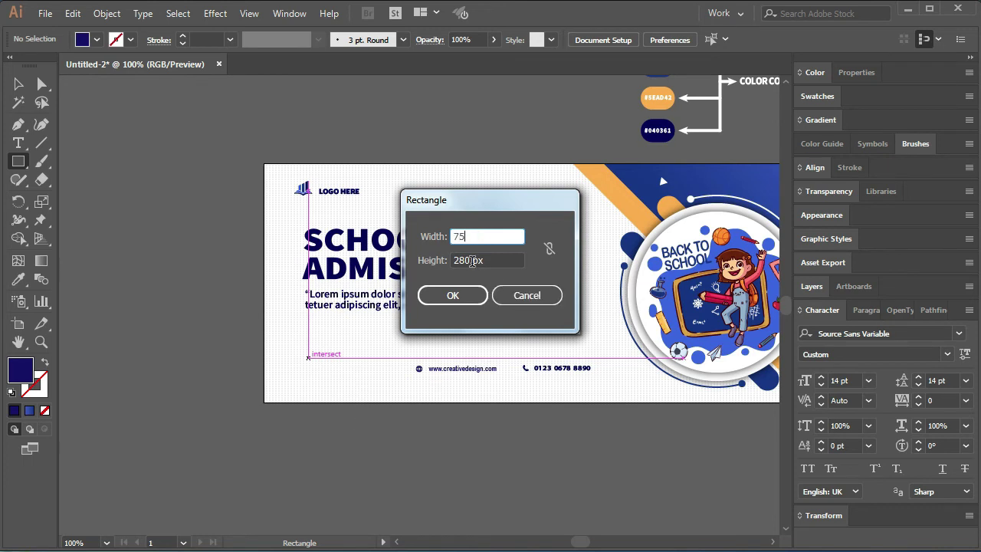
double_click(469, 261)
text(17)
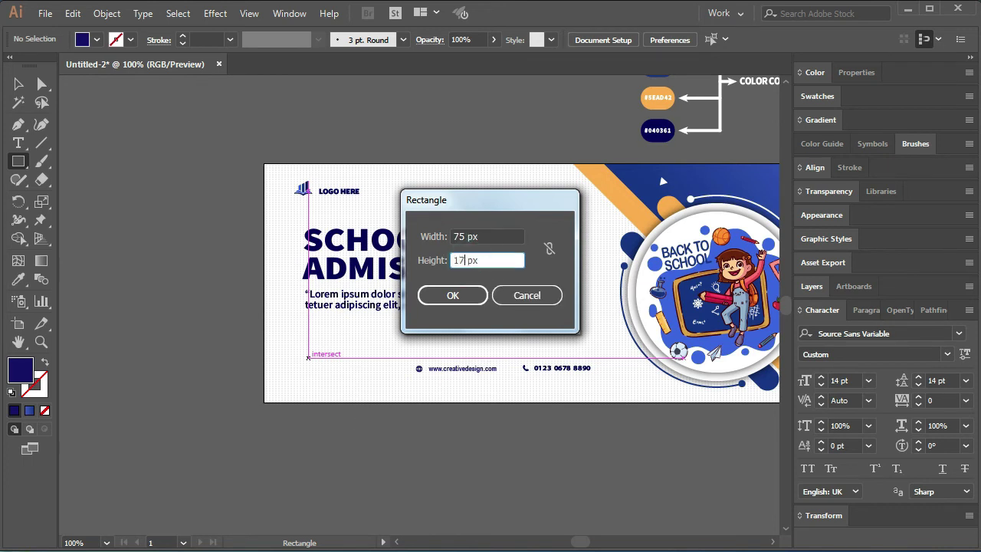
key(Return)
click(42, 83)
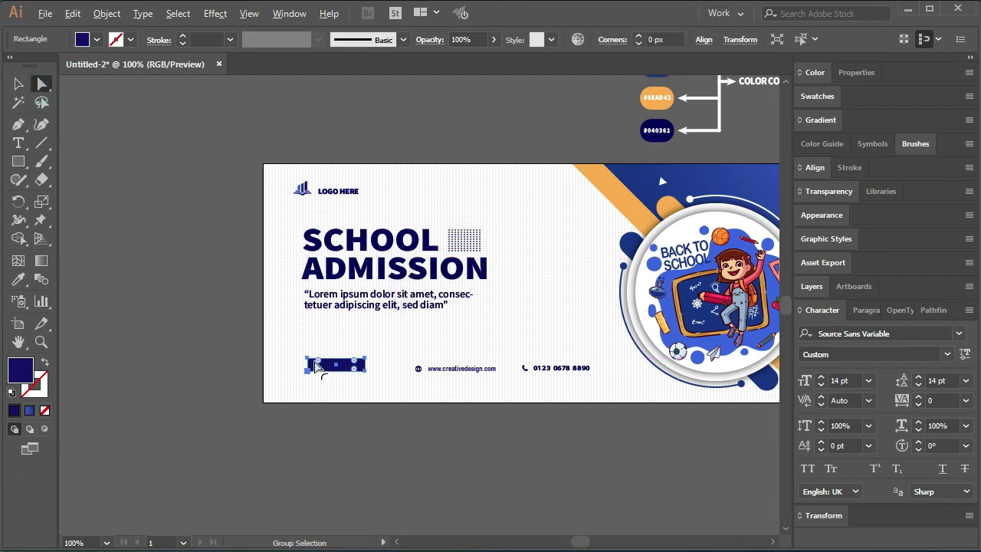
scroll(314, 366, up, 1)
drag(312, 365, 344, 404)
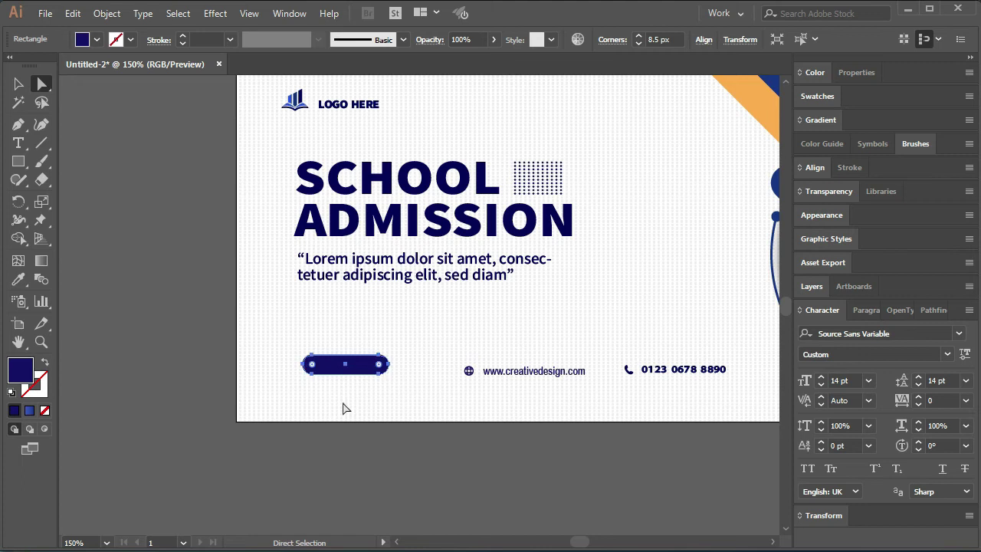
click(339, 402)
mouse_move(327, 367)
mouse_down()
mouse_move(326, 342)
mouse_move(325, 351)
mouse_up()
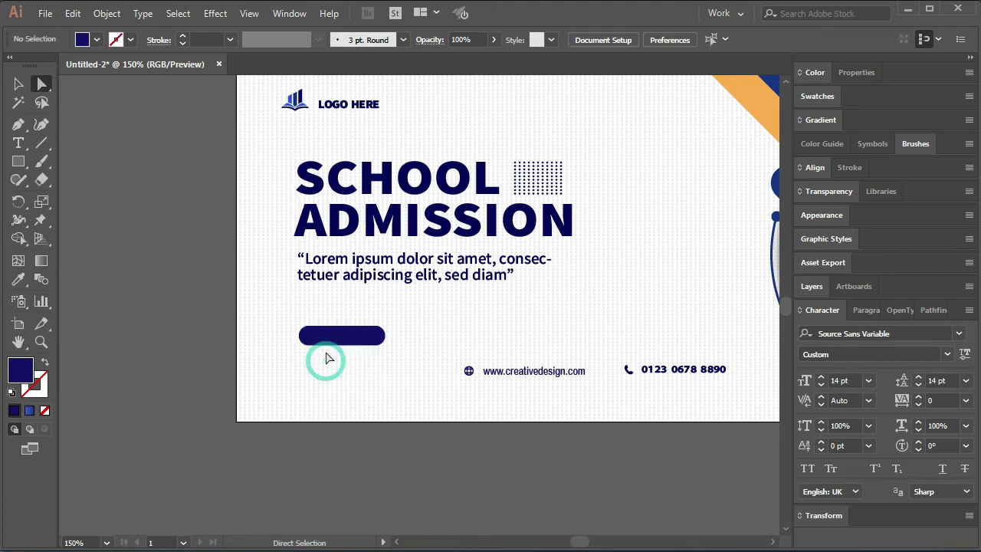
scroll(328, 344, up, 3)
Step: Type 'ENROL NOW' and scale it down over the pill button
key(t)
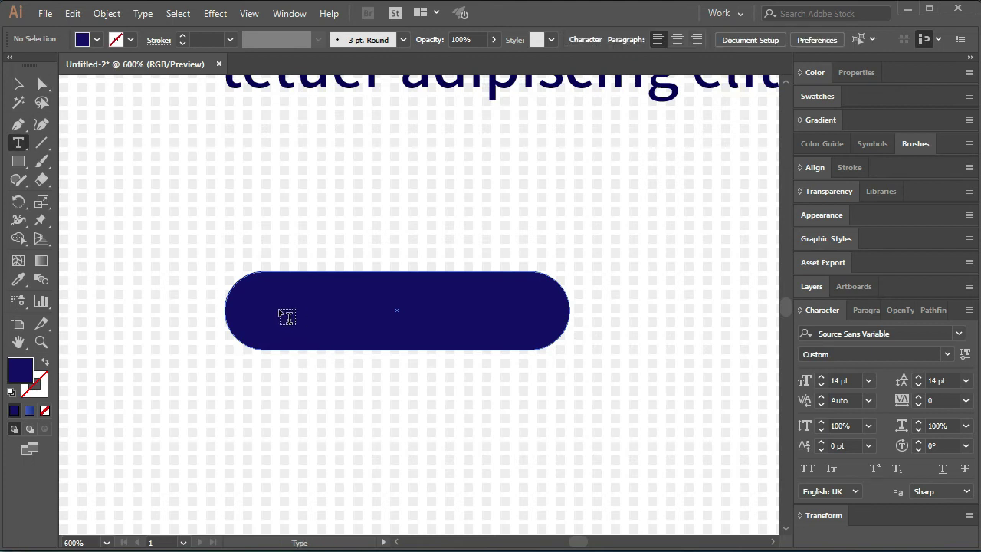
click(279, 310)
text(ENR)
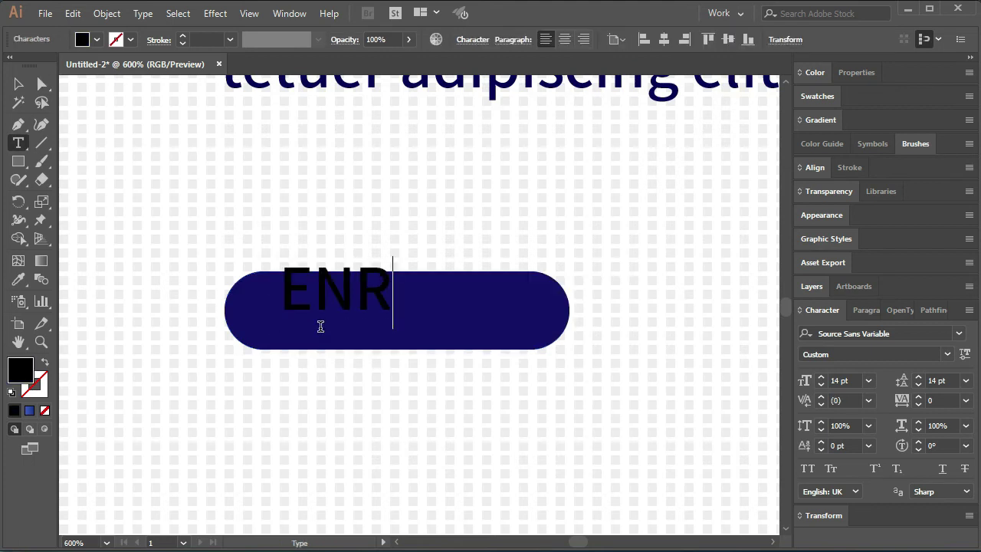
text(OL NO)
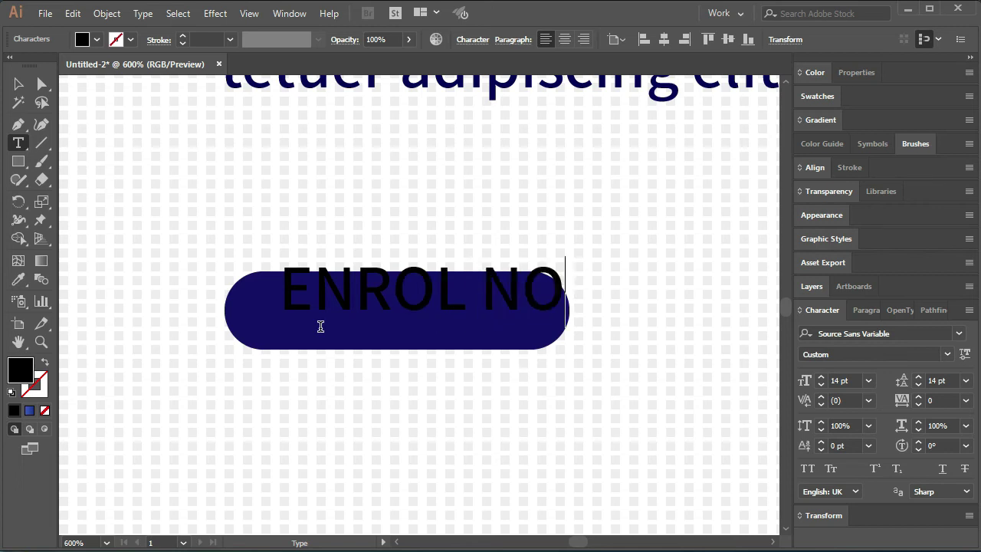
text(W)
click(19, 83)
drag(315, 289, 268, 320)
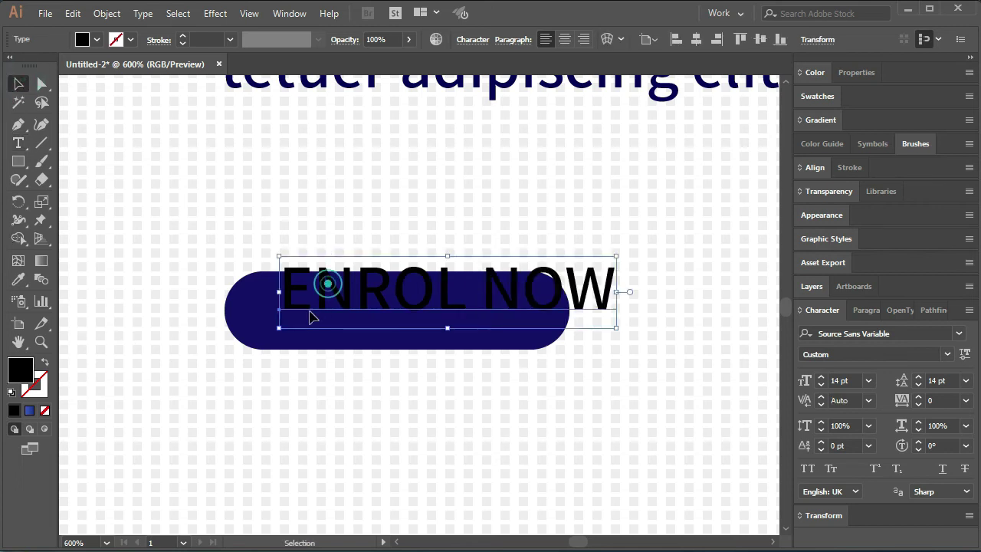
drag(475, 478, 475, 478)
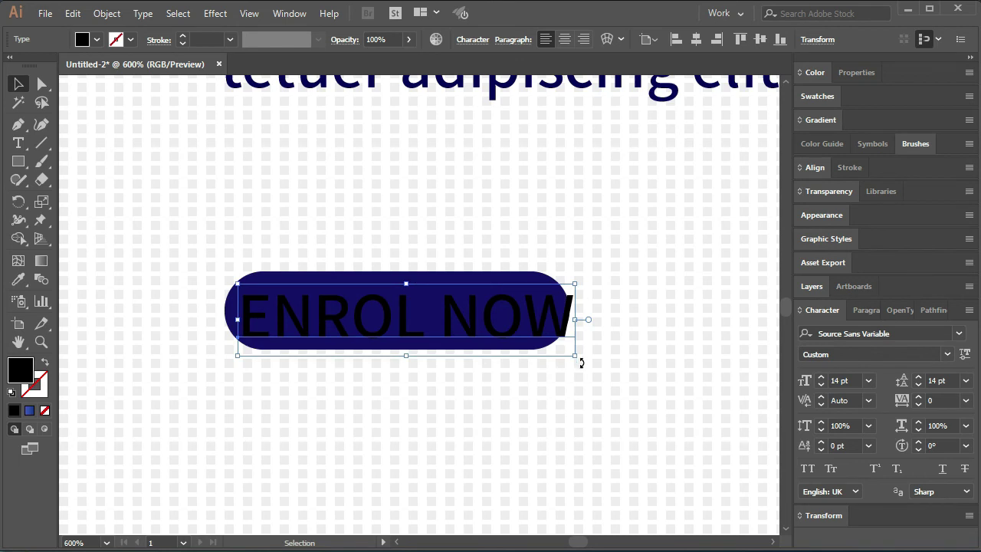
drag(576, 359, 546, 349)
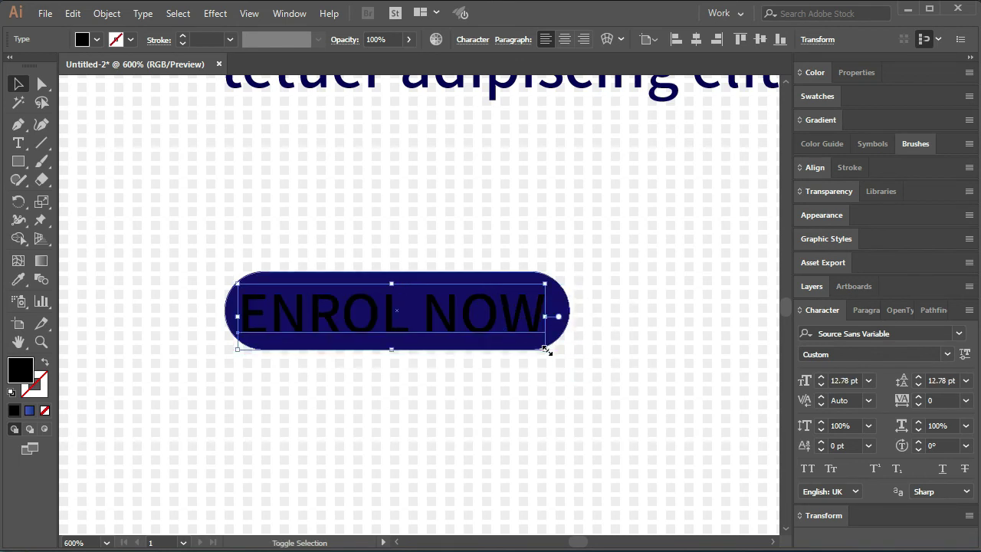
Step: Colour the ENROL NOW text white and nudge it toward the pill's centre
double_click(21, 370)
drag(619, 256, 552, 146)
click(898, 152)
drag(379, 313, 379, 312)
click(351, 414)
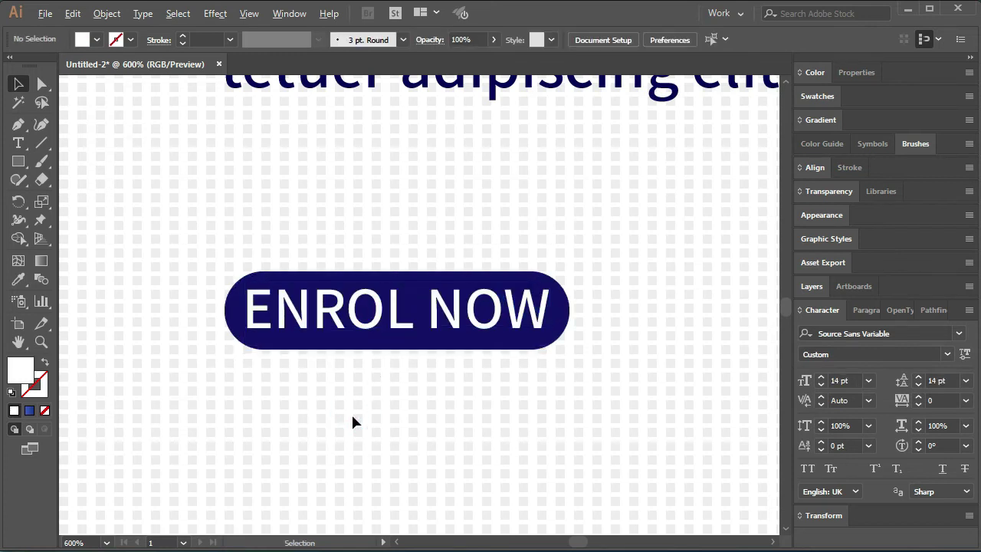
Step: Shrink the ENROL NOW text slightly and centre it within the button
key(ctrl+1)
scroll(355, 407, up, 1)
click(361, 388)
drag(420, 402, 406, 400)
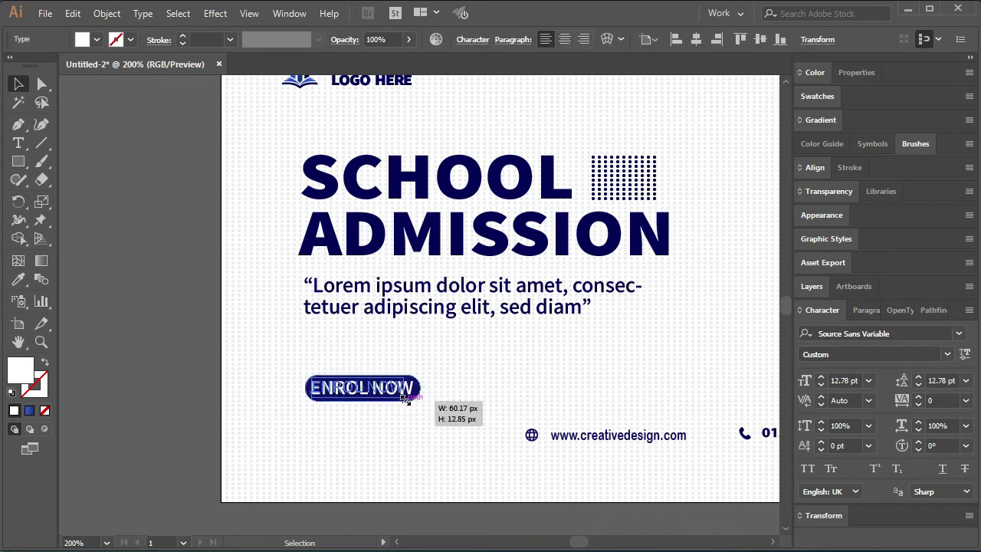
scroll(354, 397, up, 3)
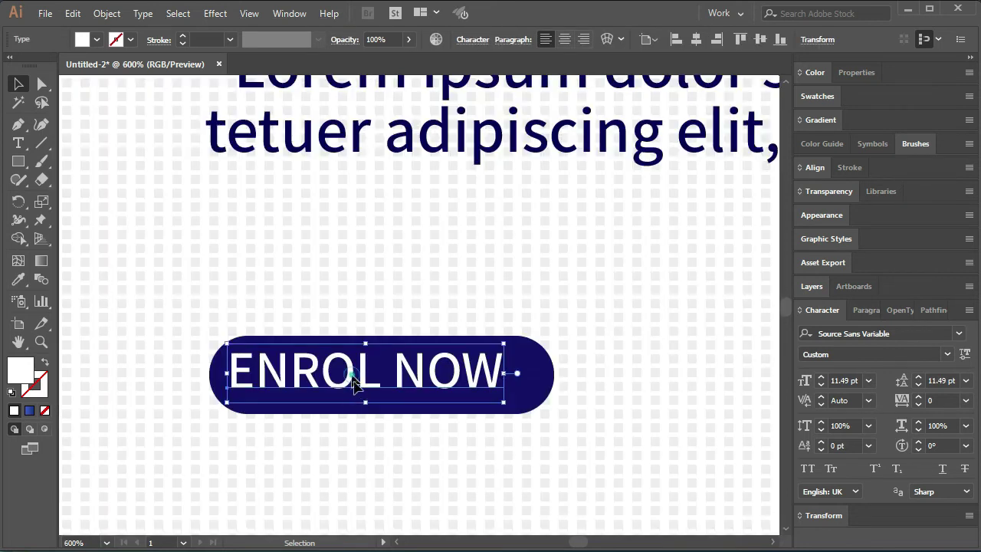
drag(353, 384, 368, 389)
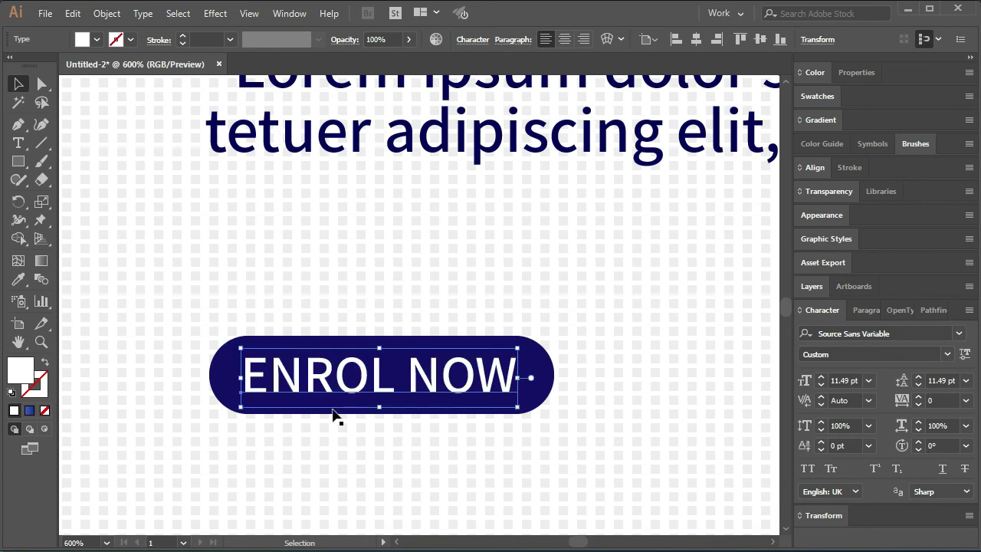
click(306, 456)
scroll(308, 453, down, 4)
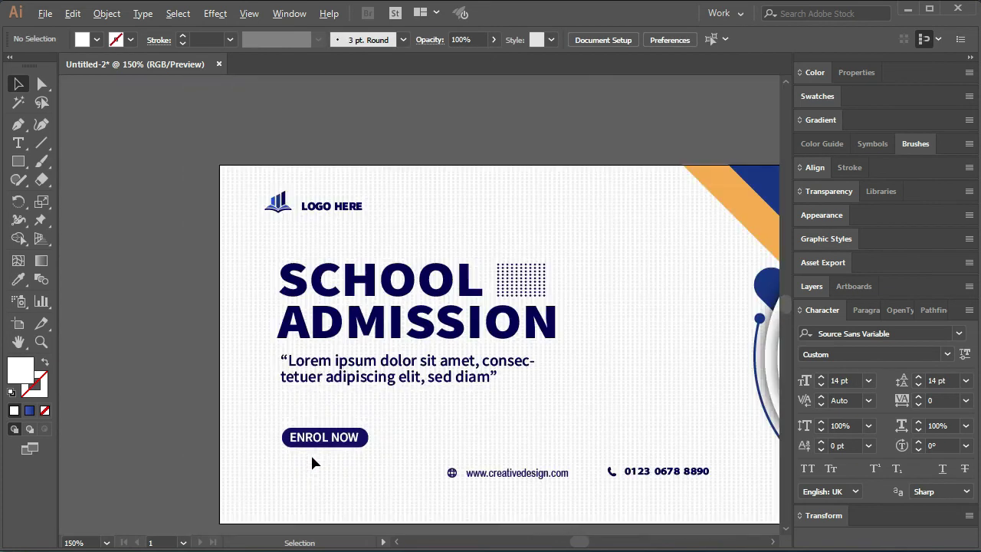
Step: Place a dark blue #163F8E copy of the small wavy shape near the ENROL NOW button
drag(390, 470, 261, 447)
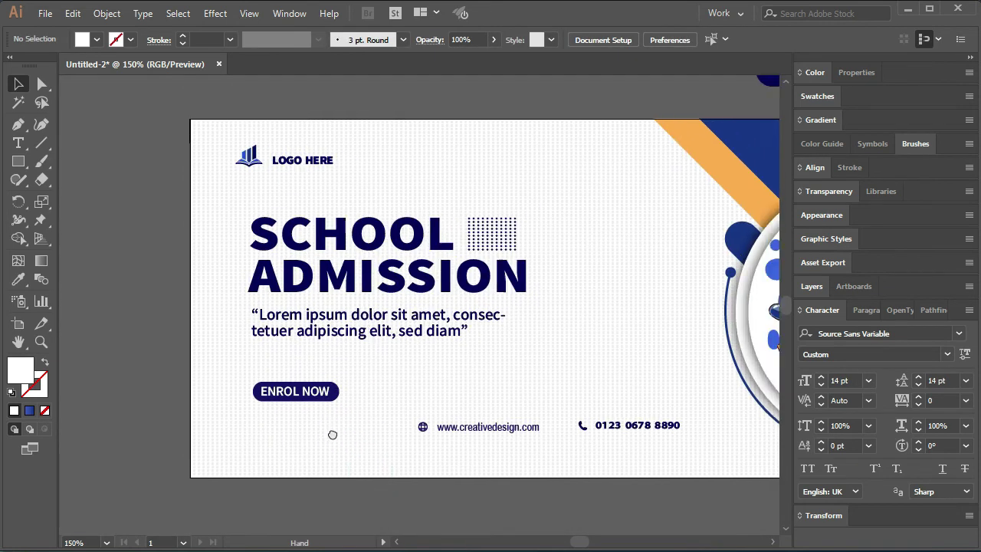
scroll(261, 446, down, 2)
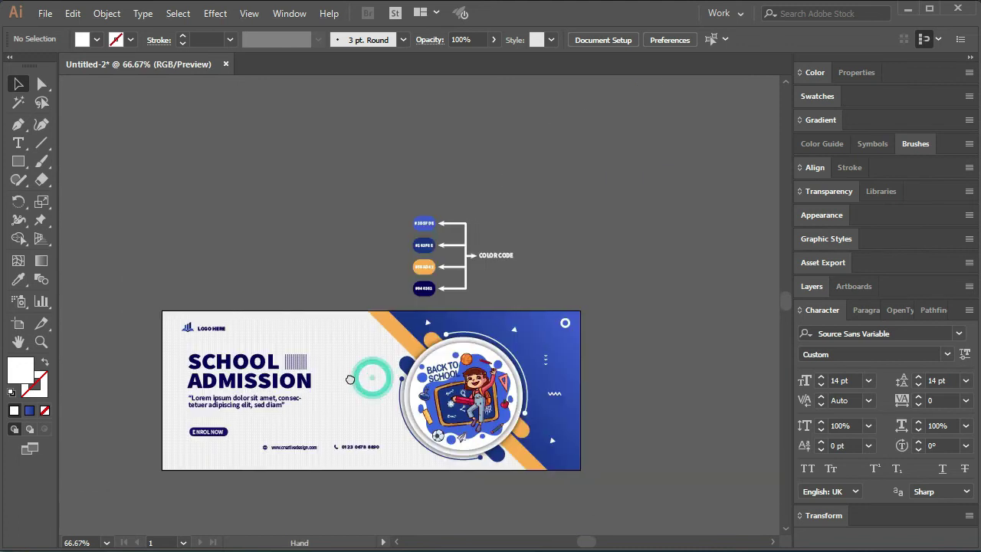
drag(364, 391, 342, 389)
scroll(357, 389, up, 1)
click(633, 405)
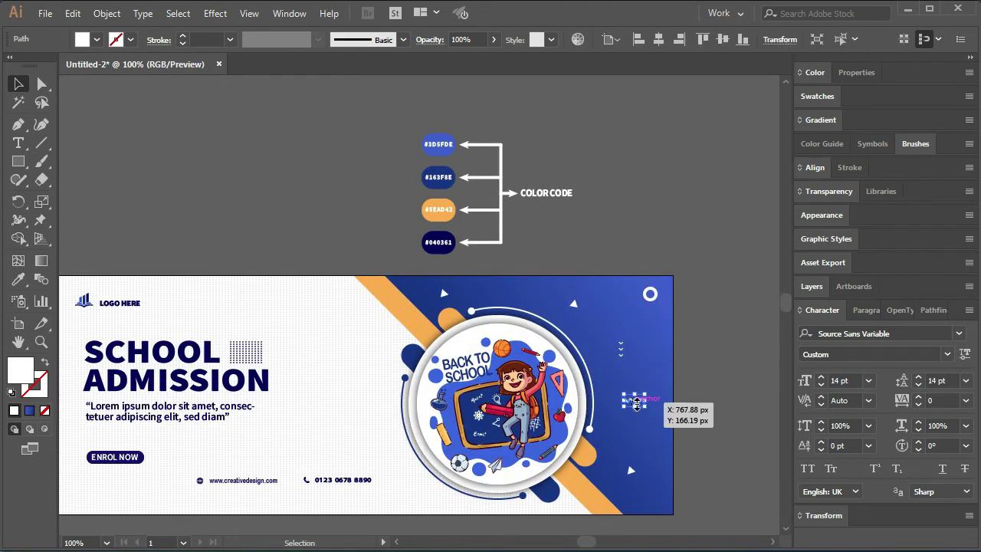
drag(634, 406, 554, 420)
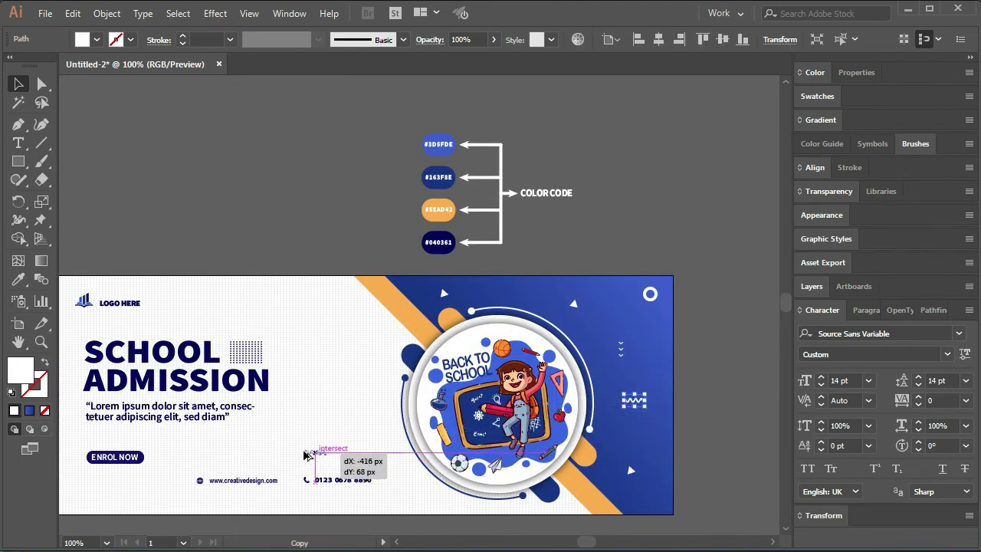
drag(452, 440, 300, 457)
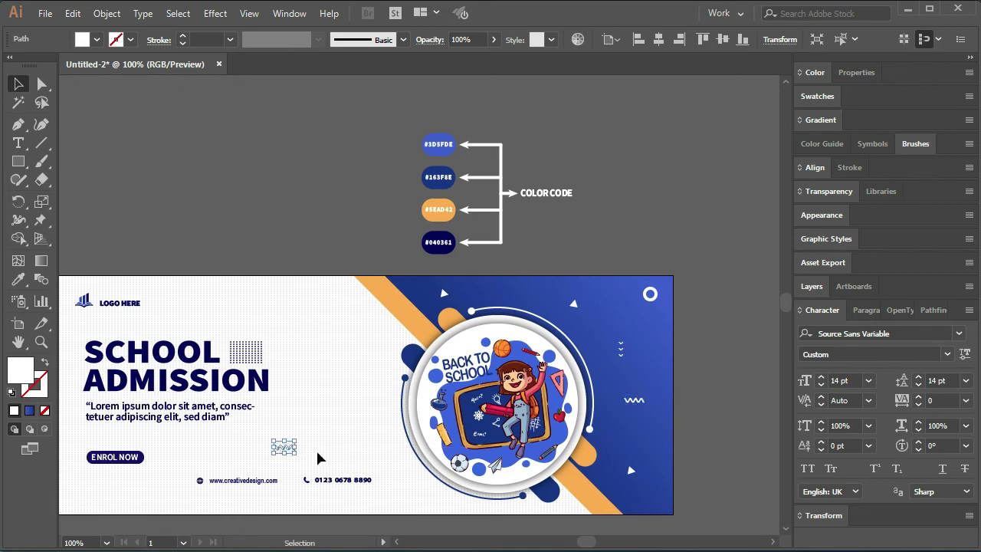
key(i)
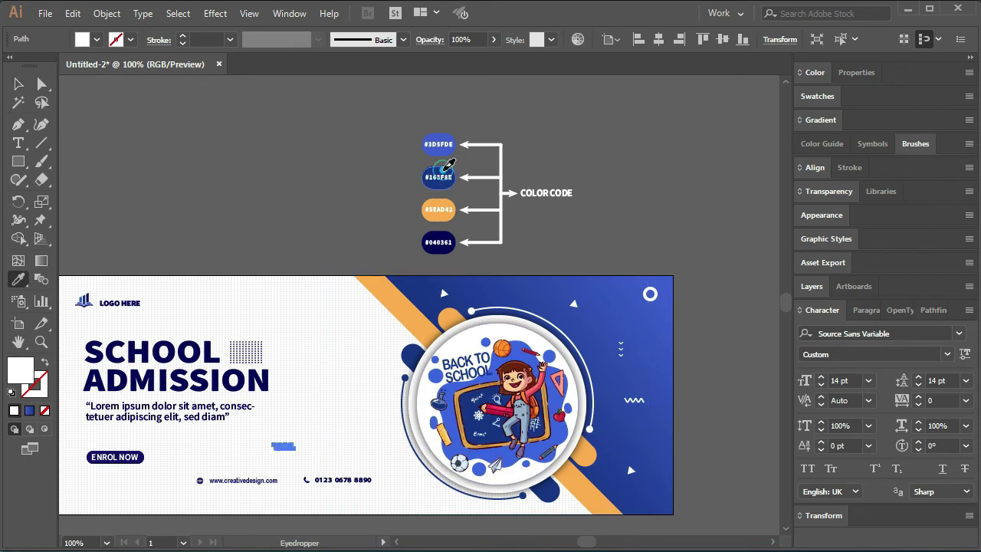
click(443, 170)
key(v)
click(347, 400)
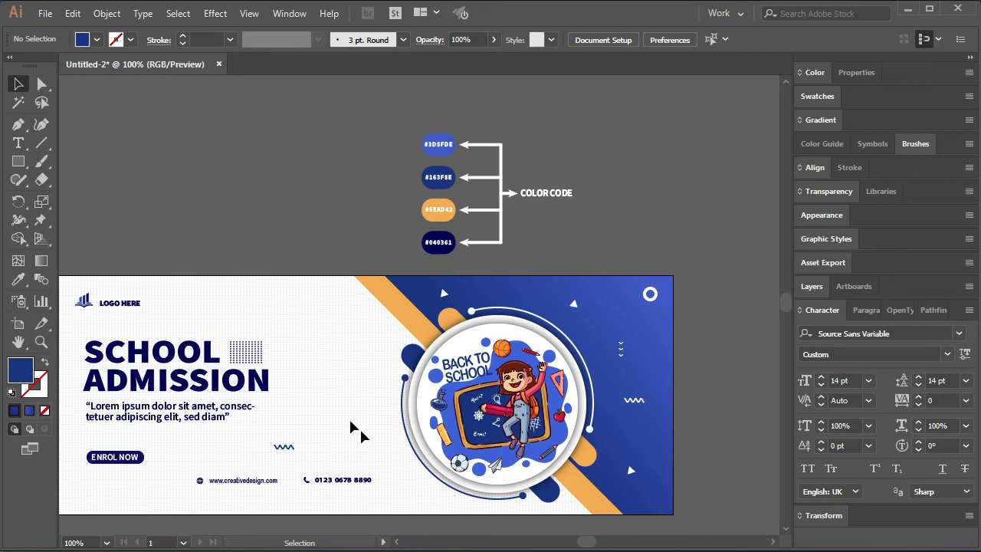
Step: Add a #163F8E zigzag copy beside the headline, rotated 90° into a row of arrows
drag(620, 350, 333, 367)
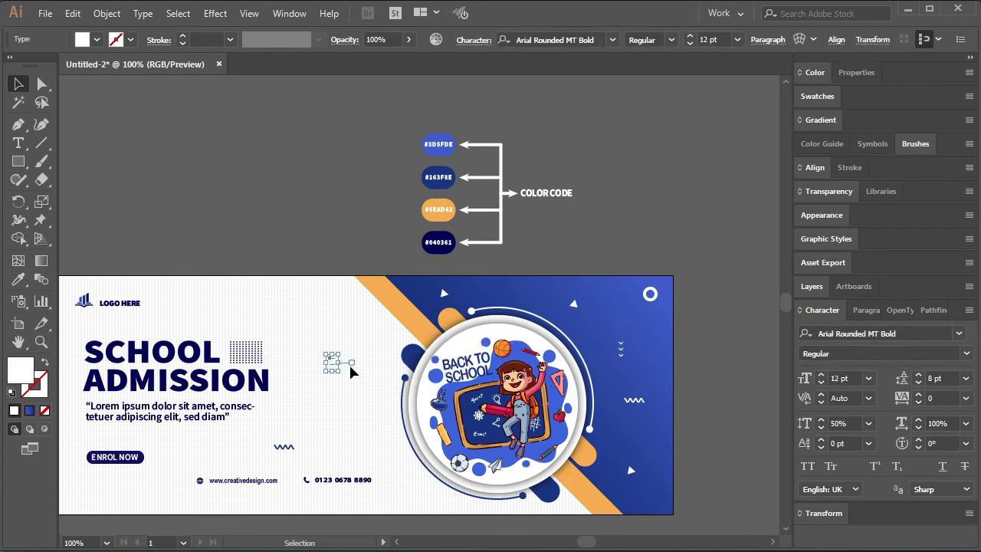
key(i)
click(444, 170)
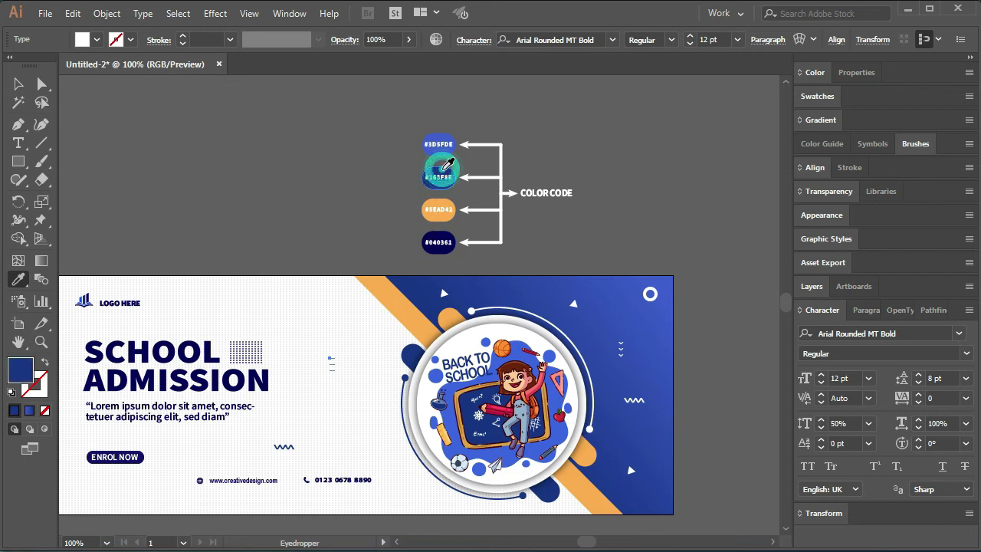
key(v)
click(360, 417)
click(331, 364)
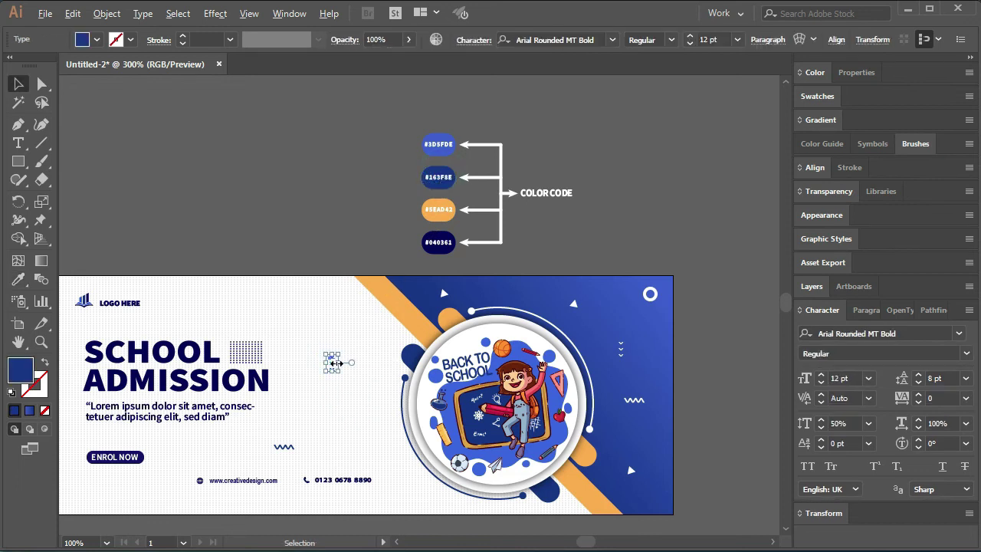
scroll(342, 360, up, 5)
drag(336, 323, 376, 403)
click(322, 420)
scroll(319, 411, down, 4)
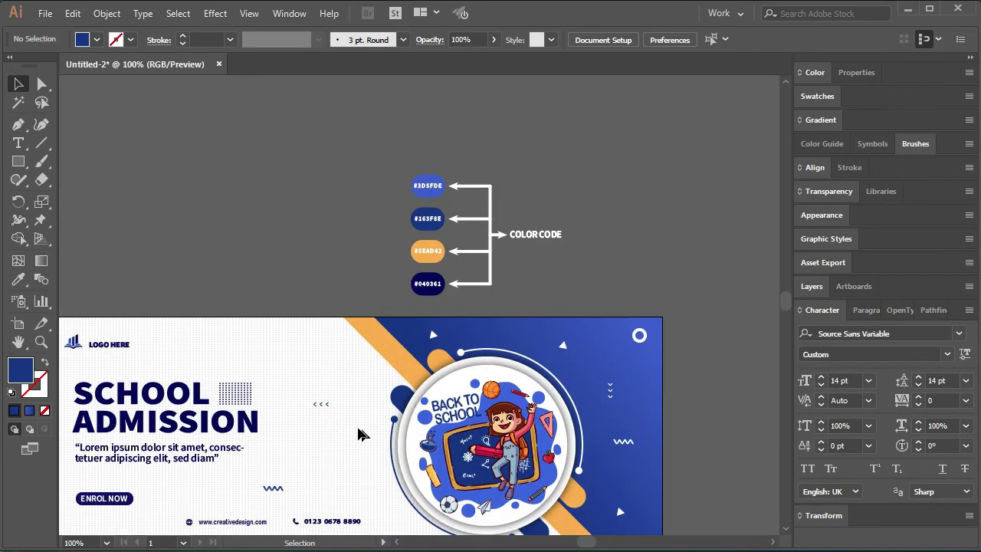
drag(324, 406, 328, 445)
click(346, 406)
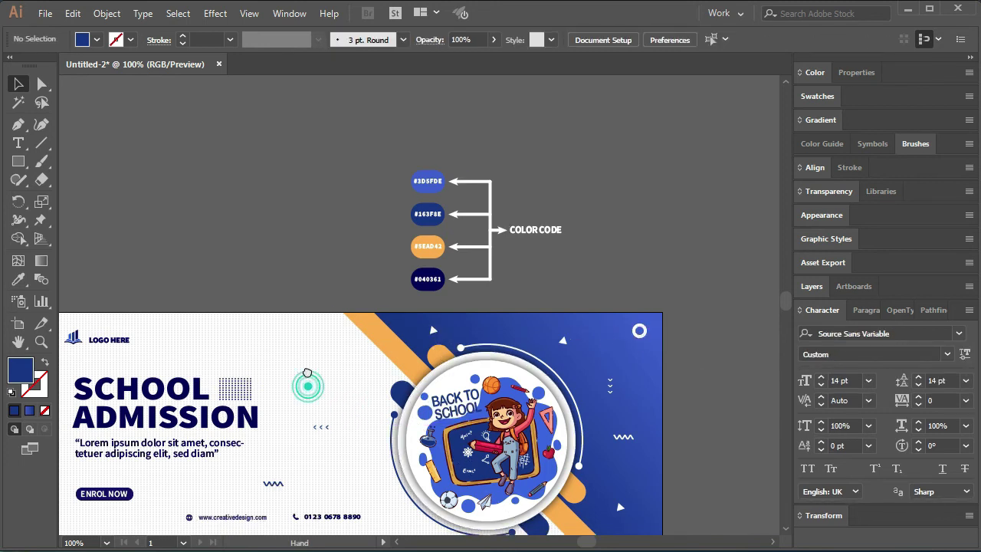
Step: Copy the small white ring below the headline and give it a dark blue #16358E outline
scroll(638, 329, down, 1)
drag(639, 318, 359, 453)
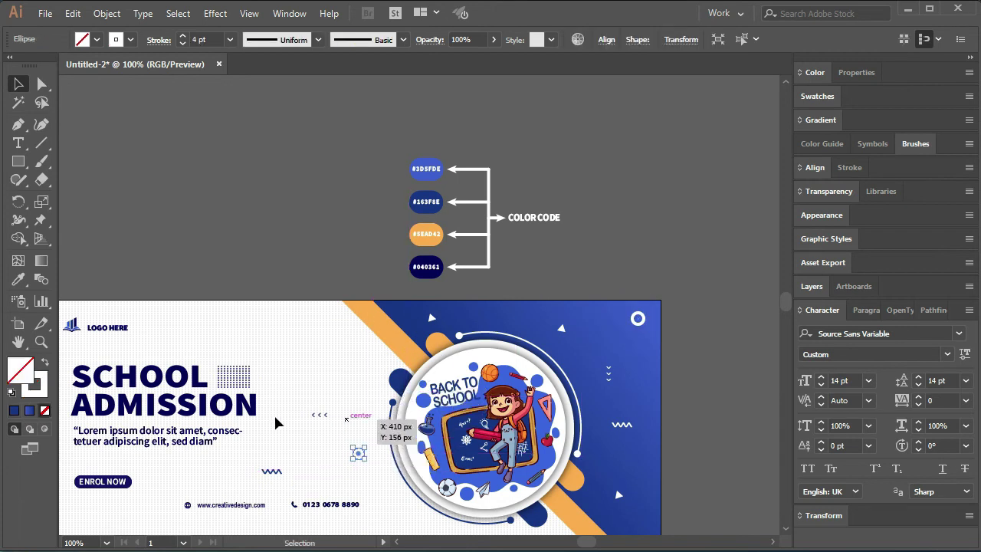
key(F6)
key(i)
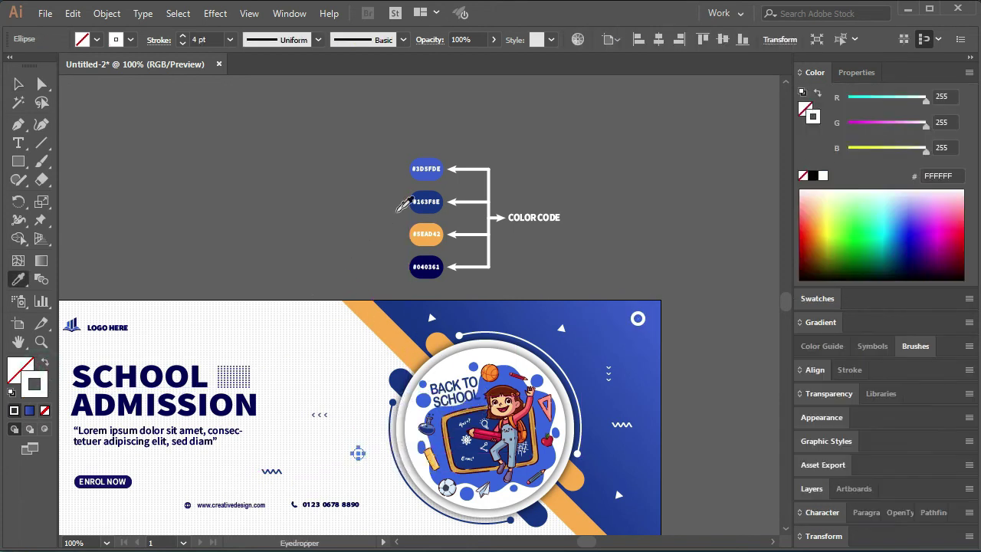
click(424, 194)
key(v)
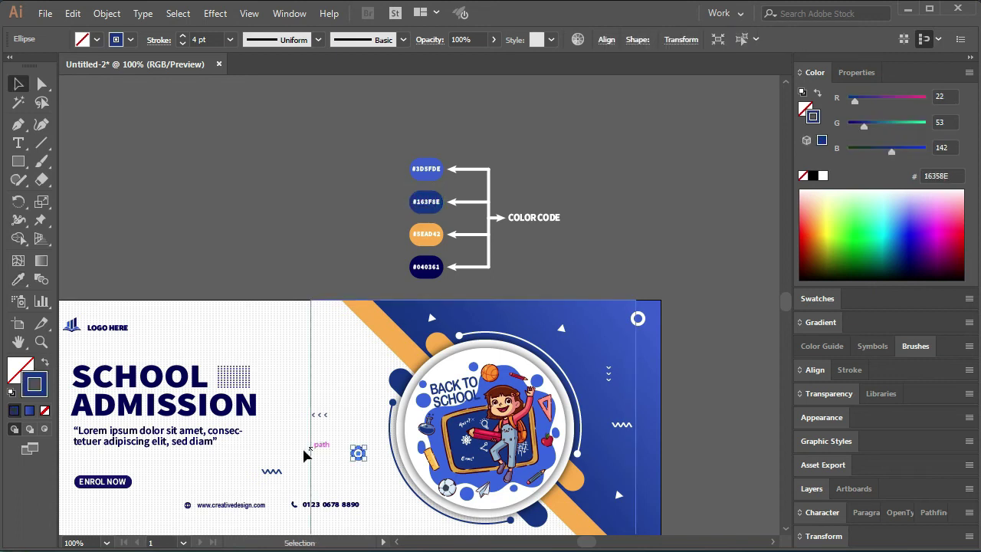
click(292, 395)
drag(322, 424, 321, 412)
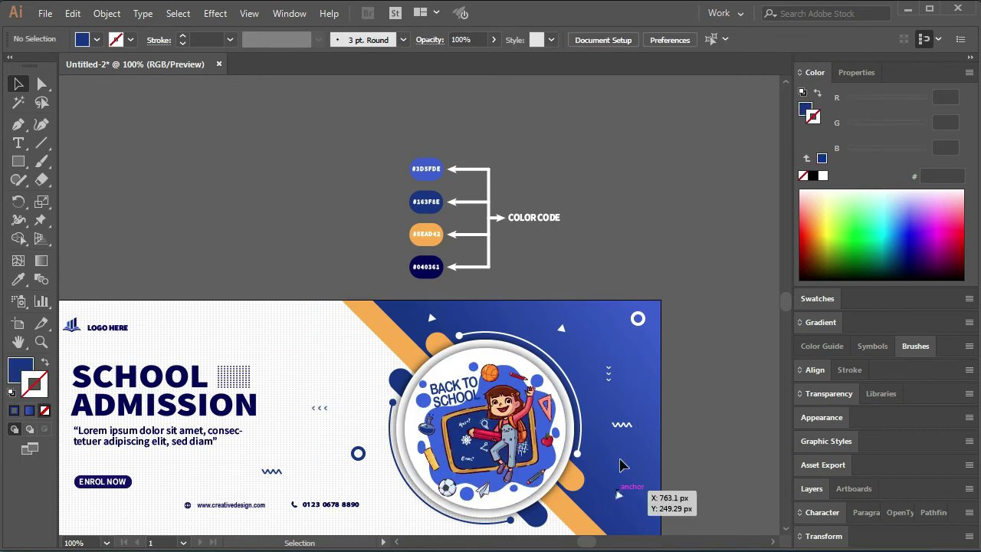
Step: Add dark blue #16358E triangle copies at the upper left and the banner's lower-left corner
drag(432, 337, 217, 338)
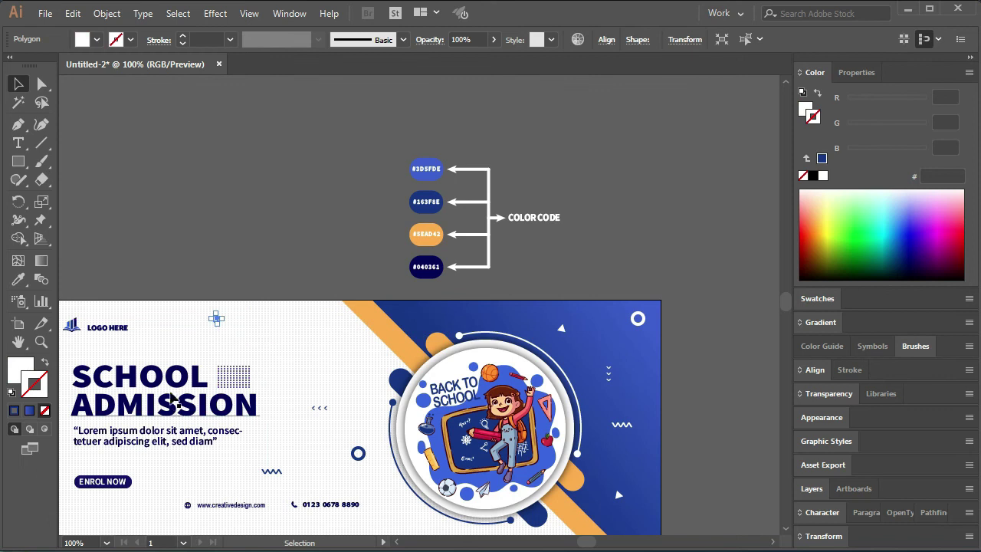
click(18, 279)
click(432, 195)
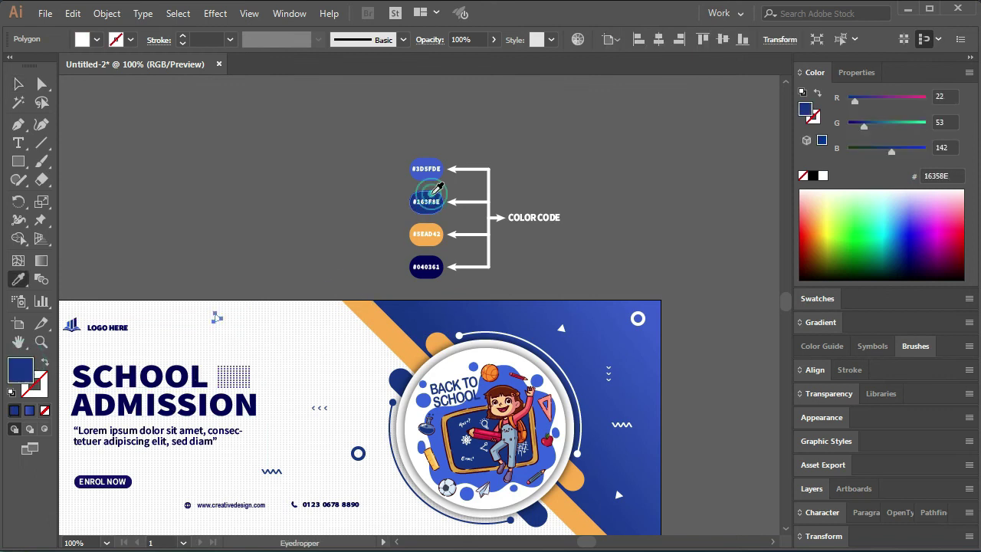
key(v)
click(299, 363)
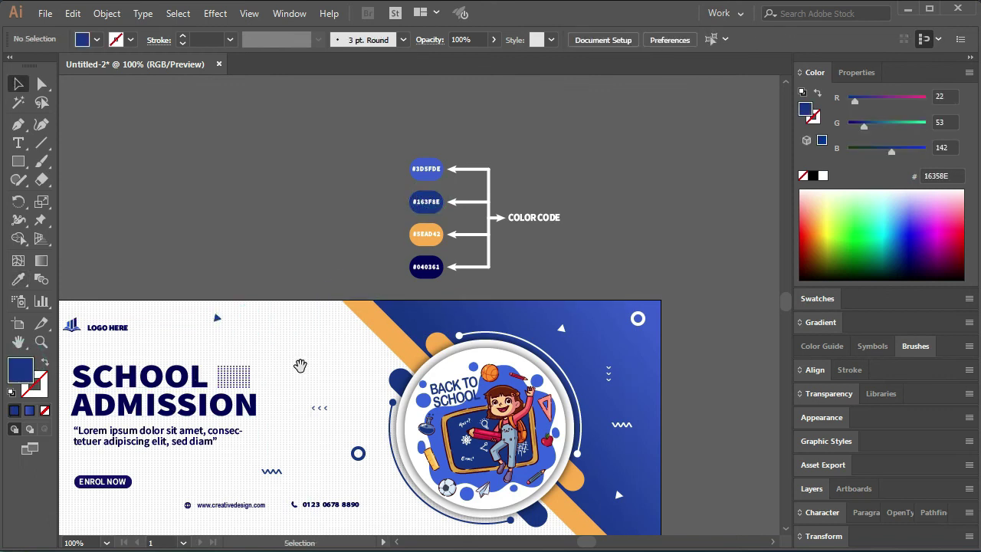
drag(299, 366, 351, 329)
mouse_move(272, 284)
mouse_down()
mouse_move(113, 481)
mouse_move(150, 485)
mouse_up()
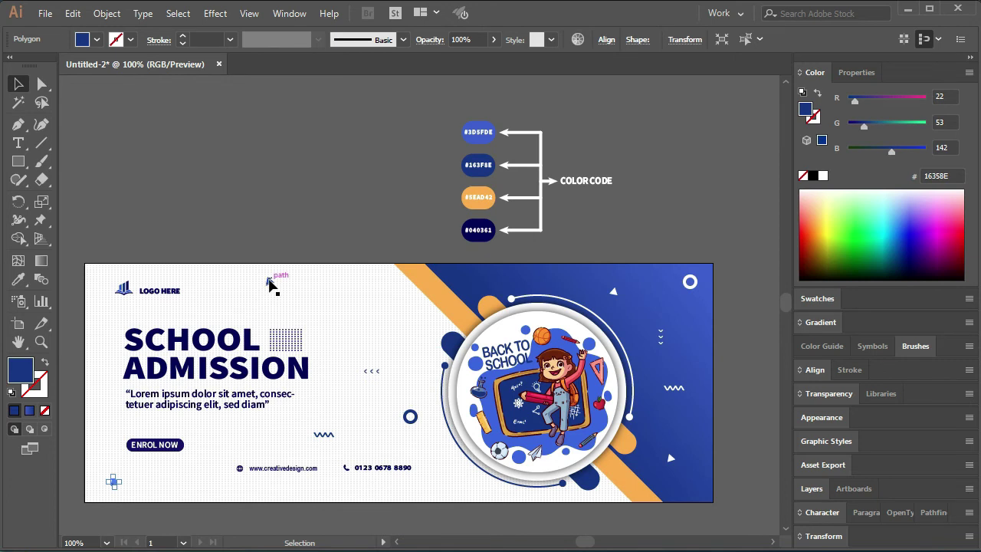
click(368, 306)
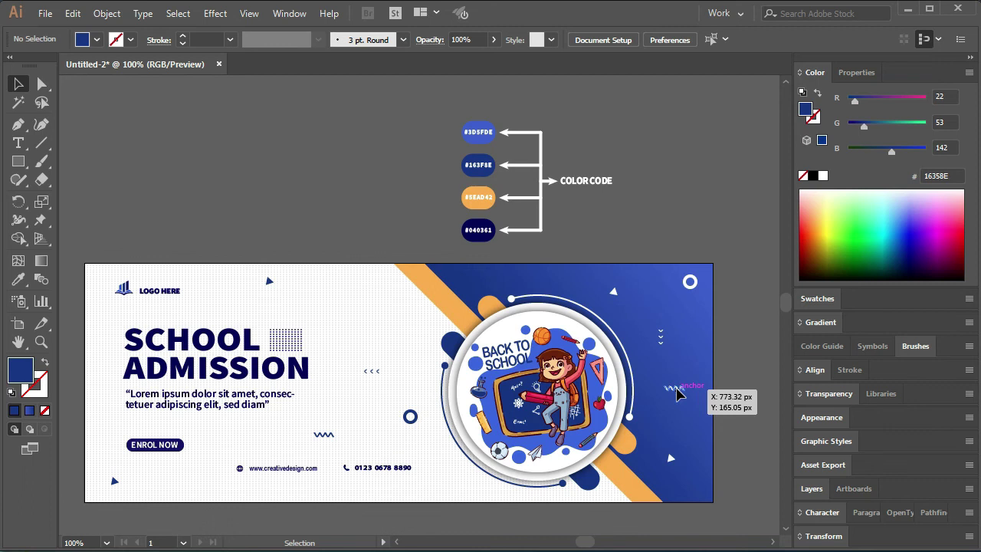
Step: Place a dark blue zigzag copy near the top centre of the banner
drag(677, 391, 387, 305)
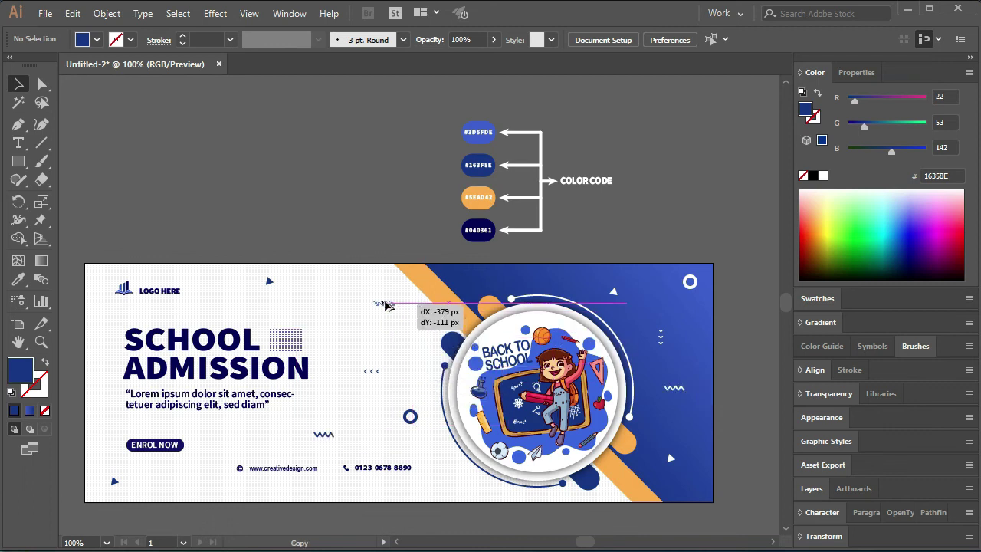
drag(387, 305, 387, 305)
key(i)
click(478, 143)
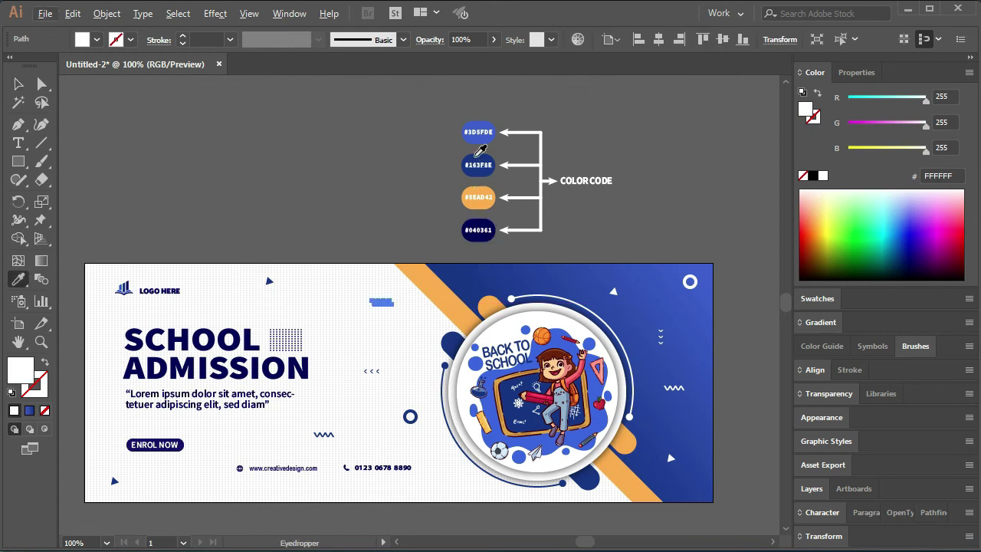
click(475, 155)
key(v)
click(340, 328)
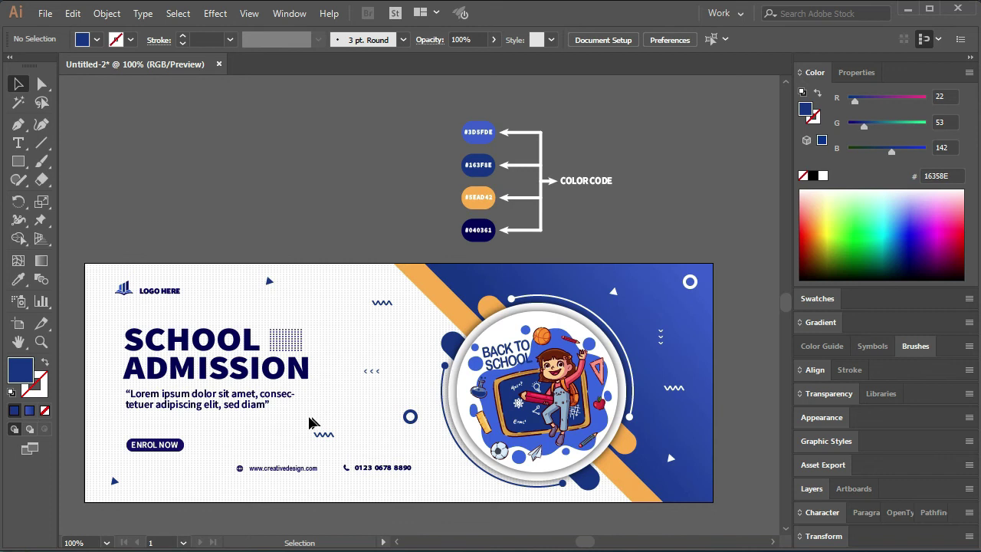
drag(310, 422, 318, 403)
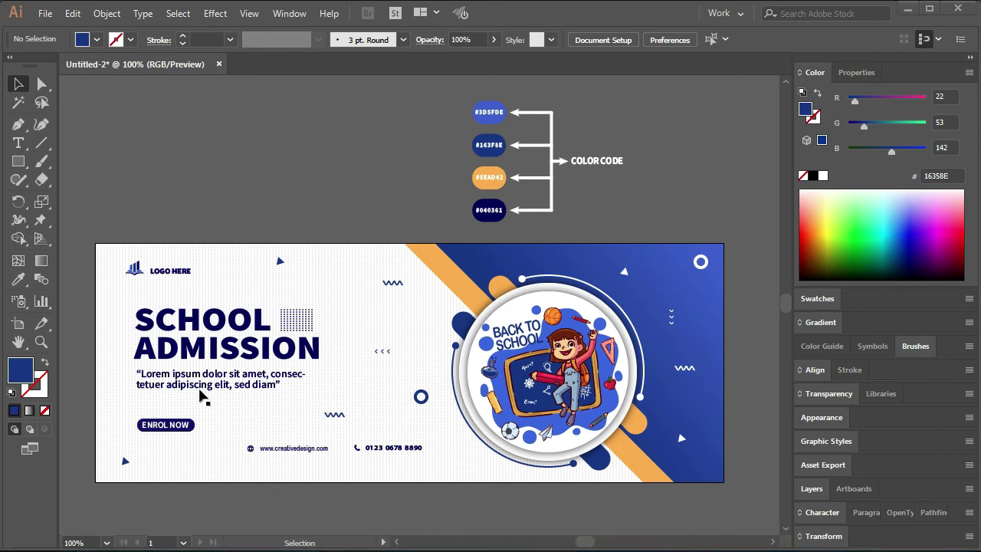
key(space)
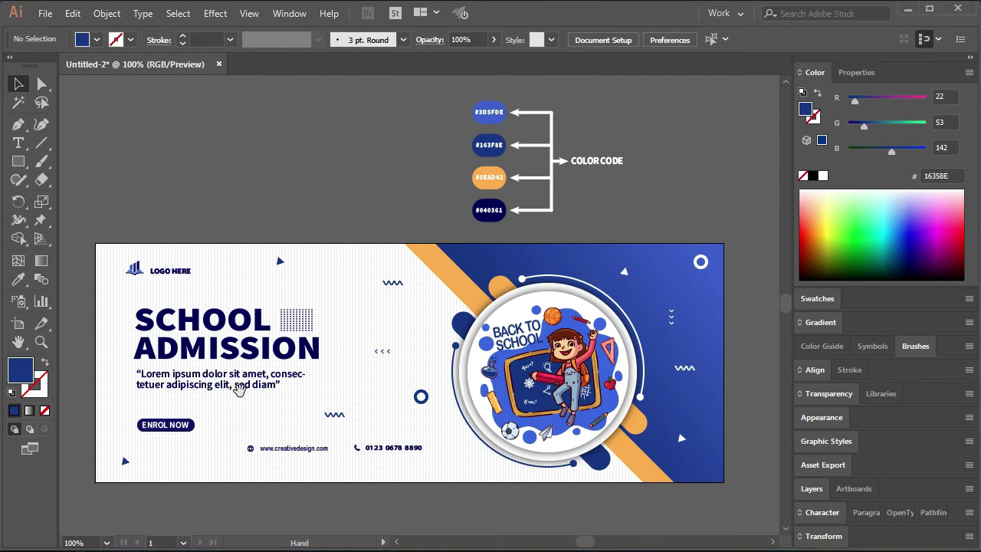
drag(234, 411, 247, 368)
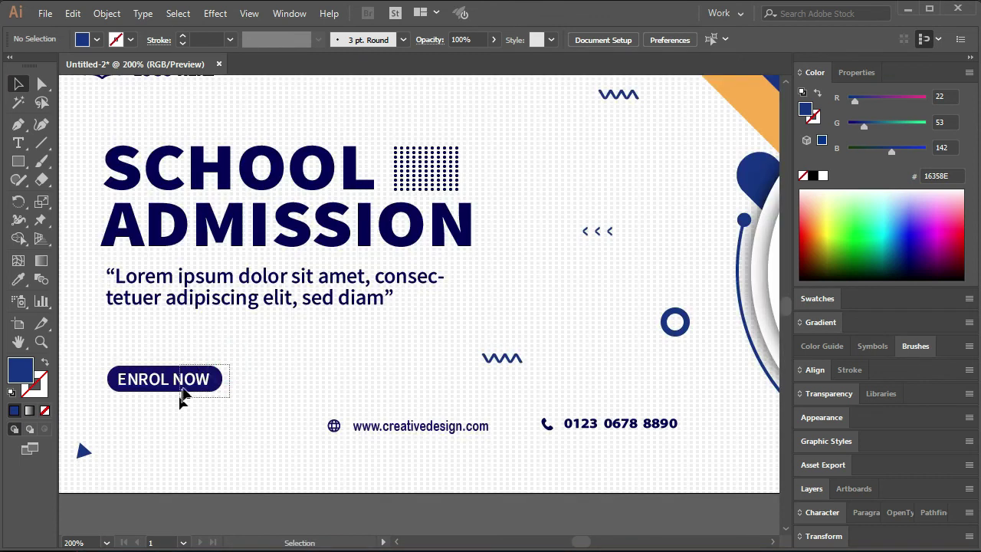
Step: Replace the ENROL NOW button with a lower copy and shift the quote about 35 px down
click(186, 381)
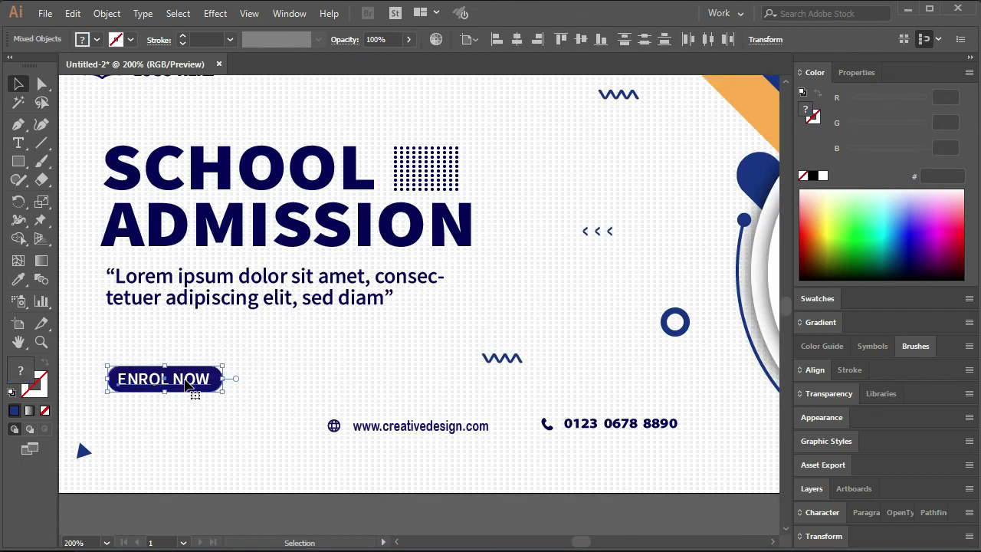
drag(182, 404, 182, 419)
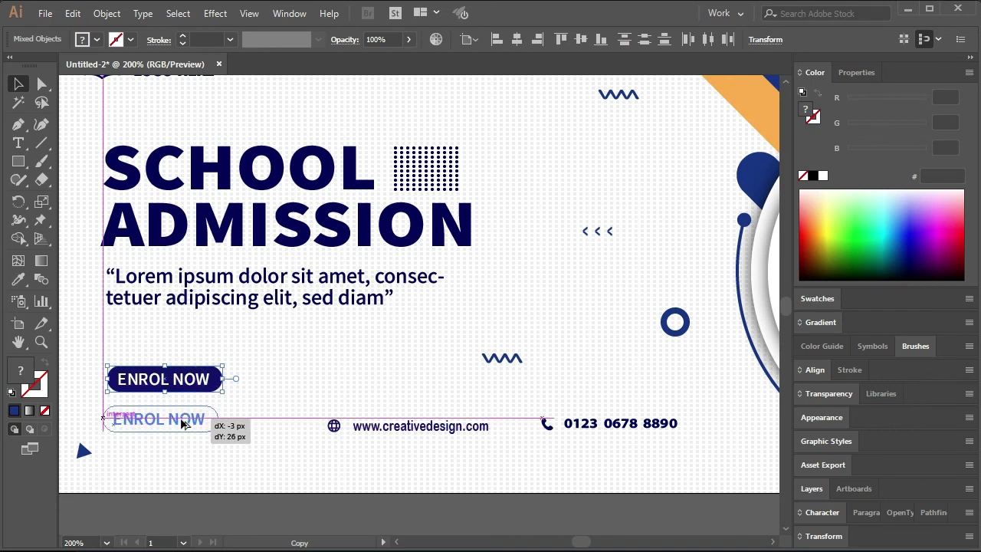
click(243, 364)
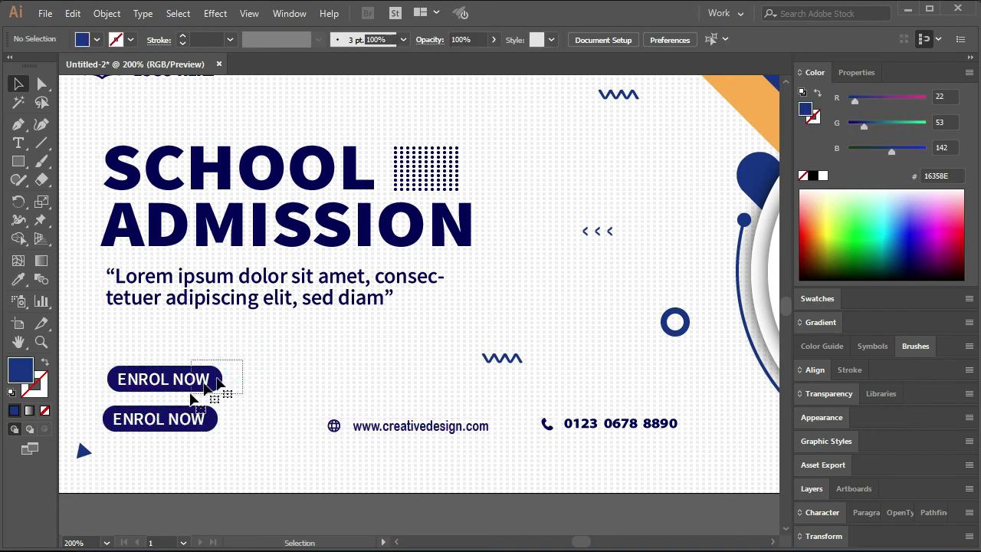
drag(193, 398, 243, 360)
key(Delete)
drag(272, 302, 271, 346)
Step: Draw a bar under the SCHOOL ADMISSION headline filled with the corner shape's orange FEAD42
click(267, 296)
click(19, 161)
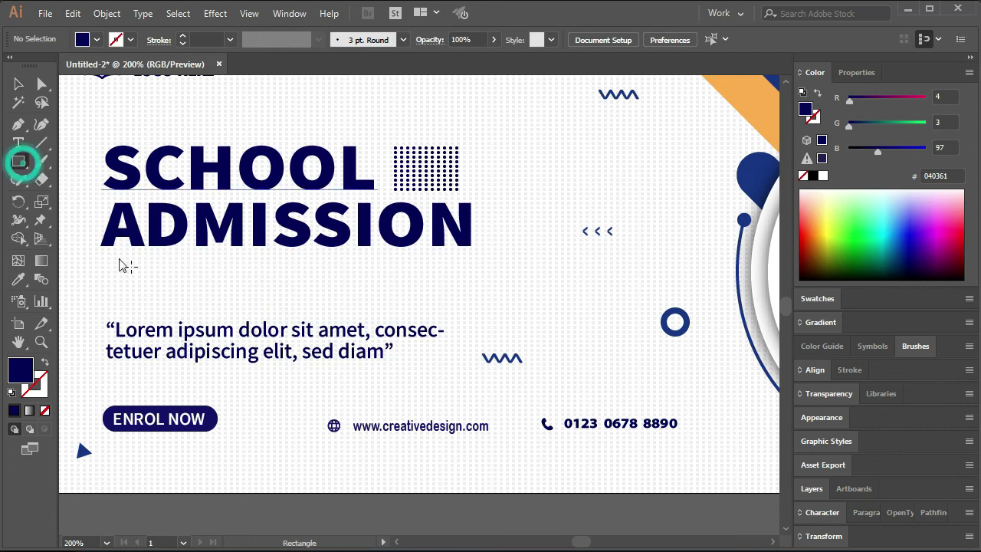
mouse_move(107, 271)
mouse_down()
mouse_move(186, 290)
mouse_move(471, 298)
mouse_up()
click(18, 83)
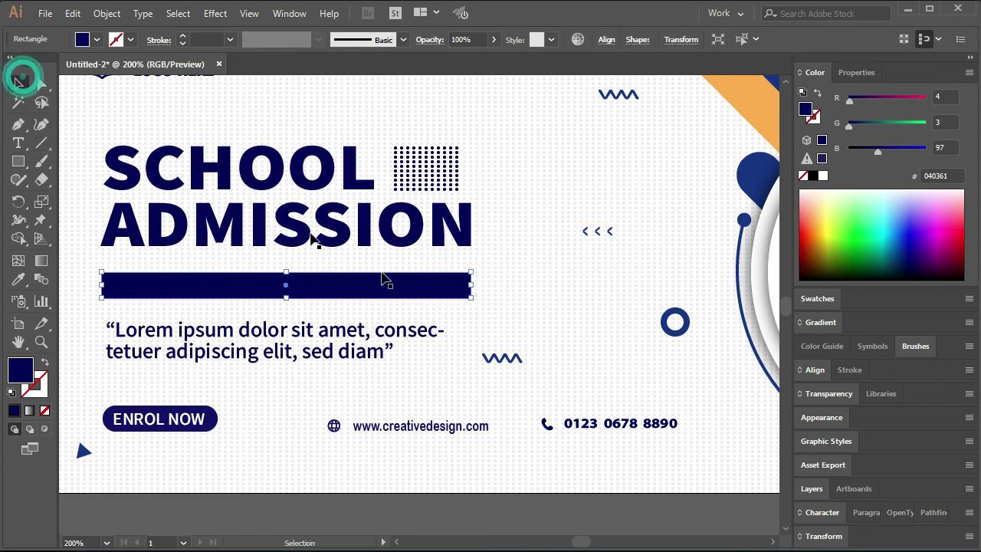
key(i)
click(747, 95)
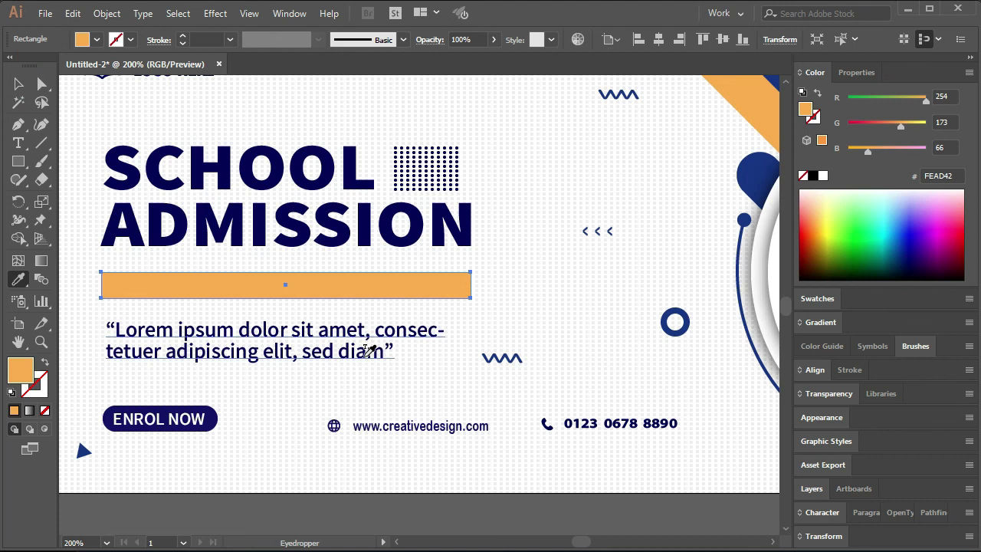
key(v)
click(481, 301)
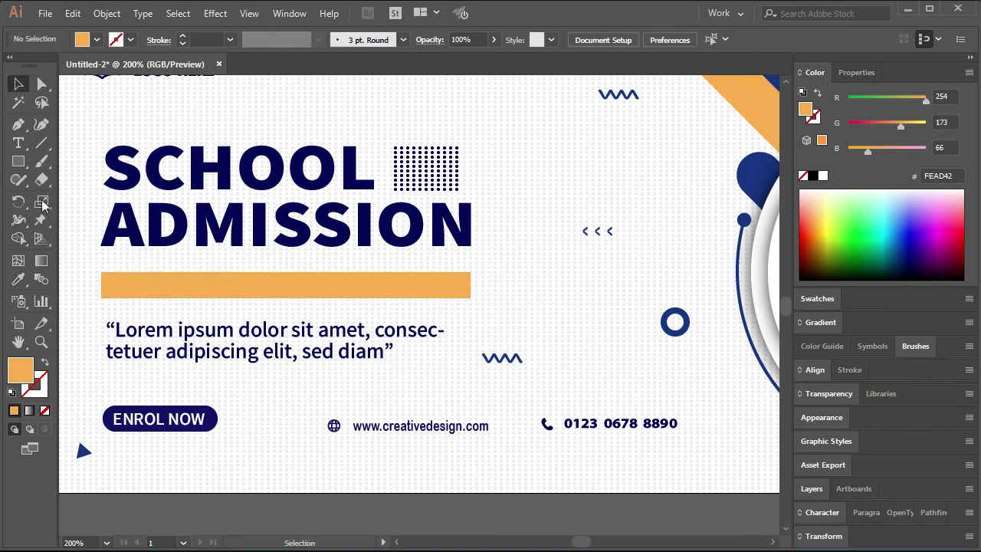
click(18, 143)
click(124, 288)
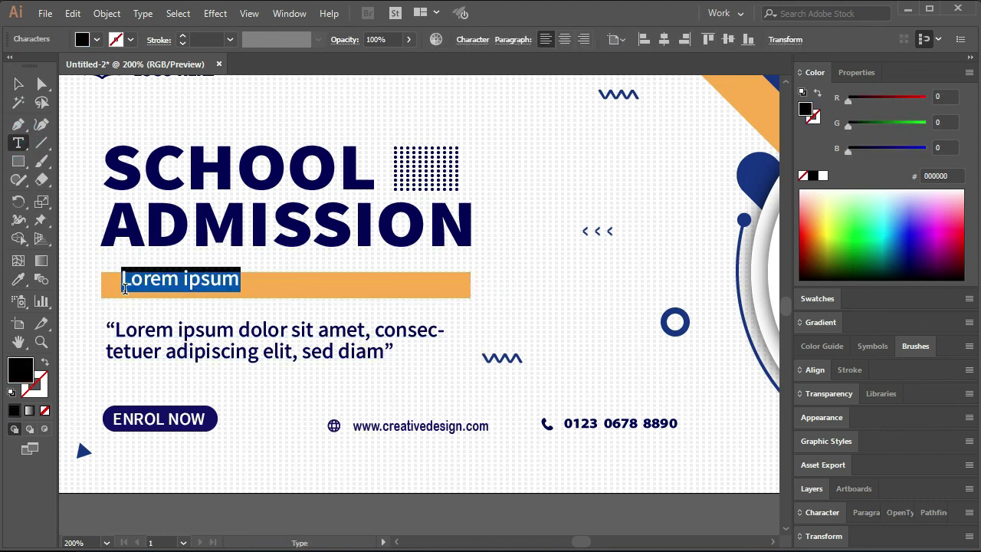
Step: Type 'Now open for registration!' on the orange bar and stretch it across the bar
text(Now open for registration!)
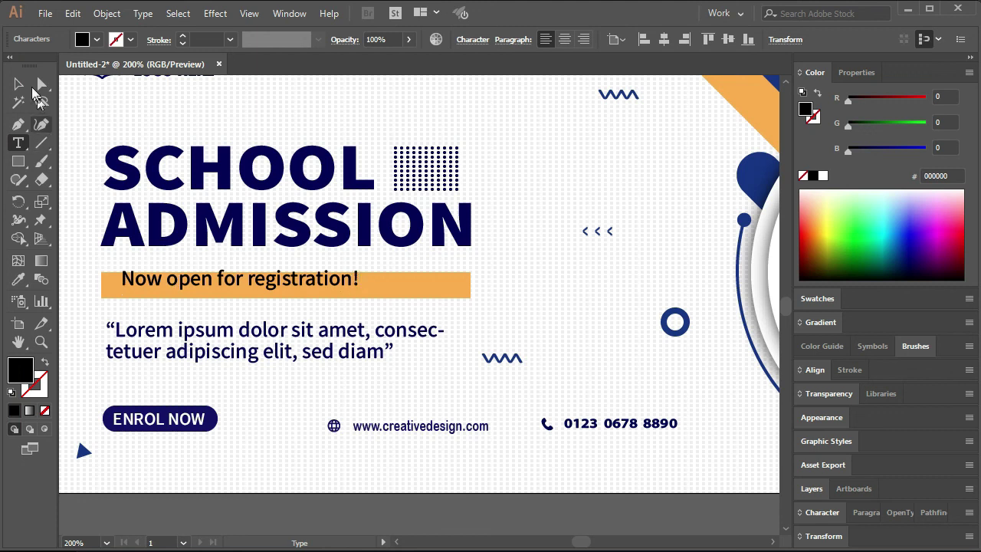
click(18, 83)
drag(157, 287, 154, 288)
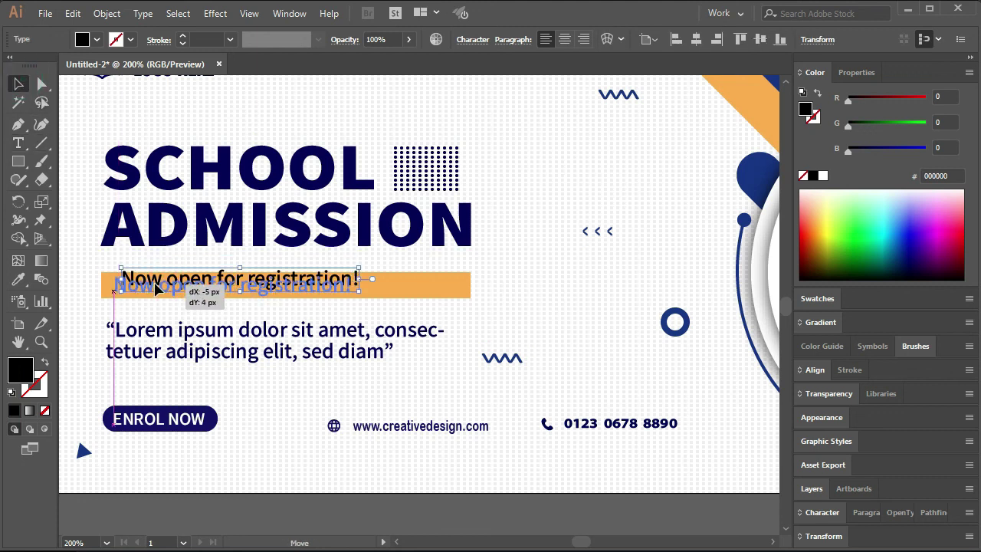
drag(354, 292, 454, 295)
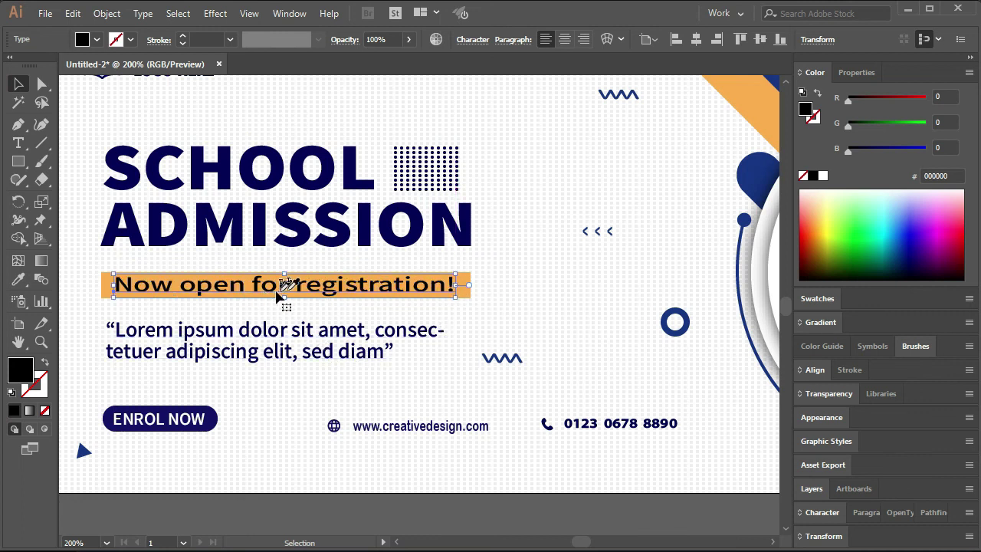
Step: Colour the registration text the headline's navy #040361
key(i)
click(335, 222)
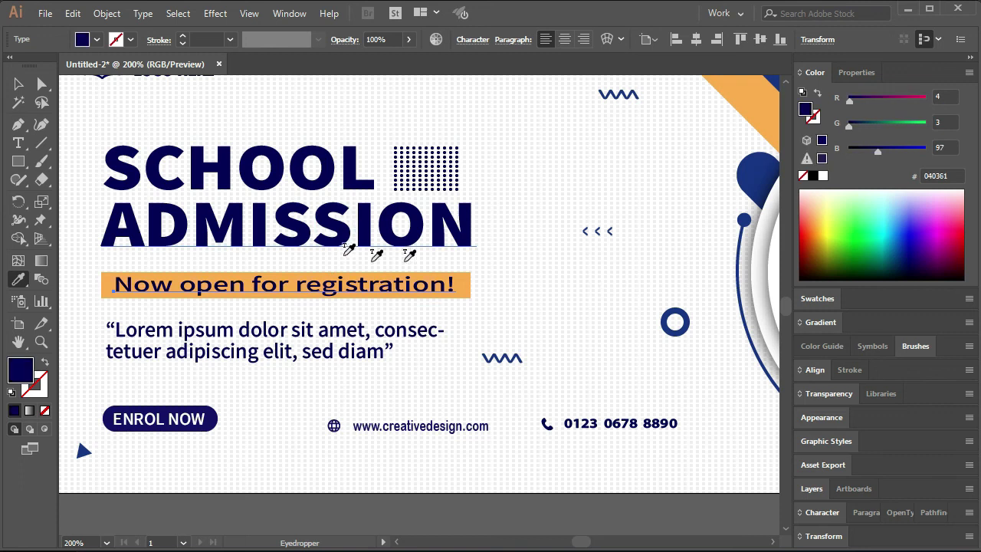
click(499, 246)
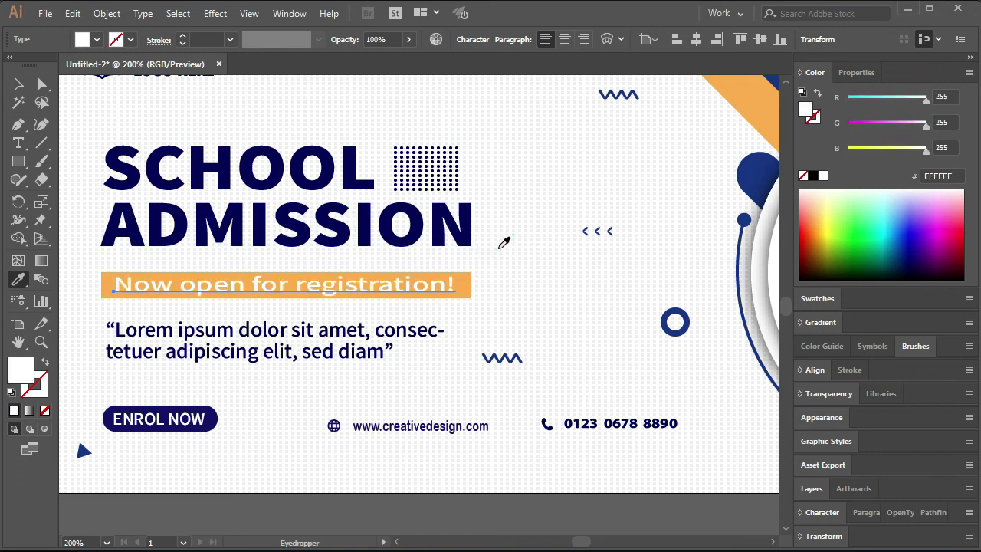
click(329, 218)
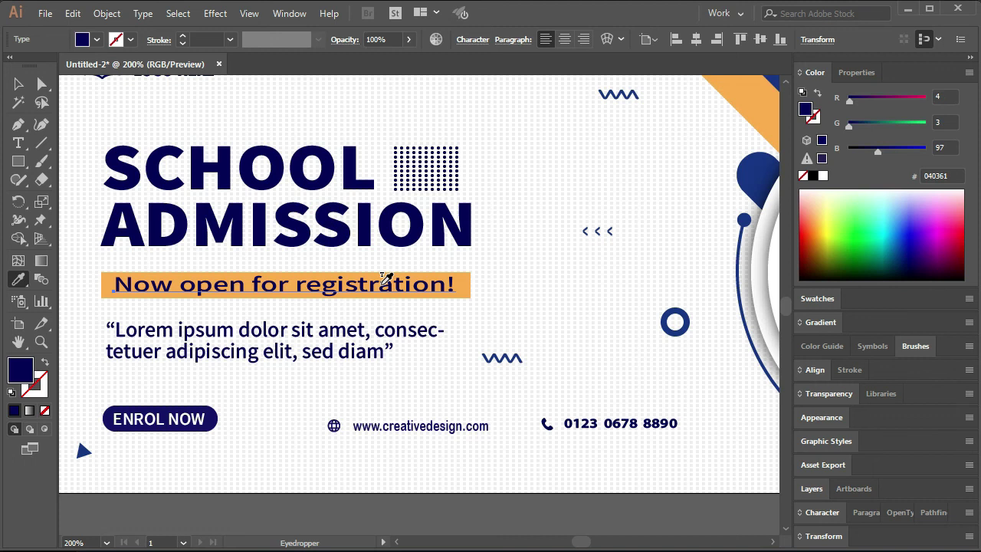
key(v)
click(506, 314)
click(328, 284)
click(547, 284)
scroll(524, 298, down, 1)
Step: Nudge the quote up slightly and shift the registration text right to centre it
drag(523, 298, 425, 341)
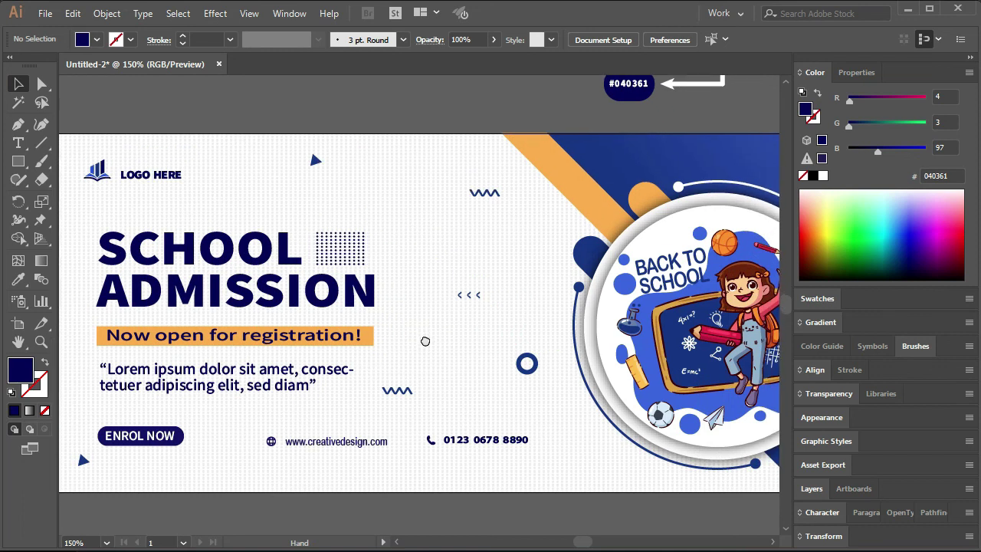
click(233, 374)
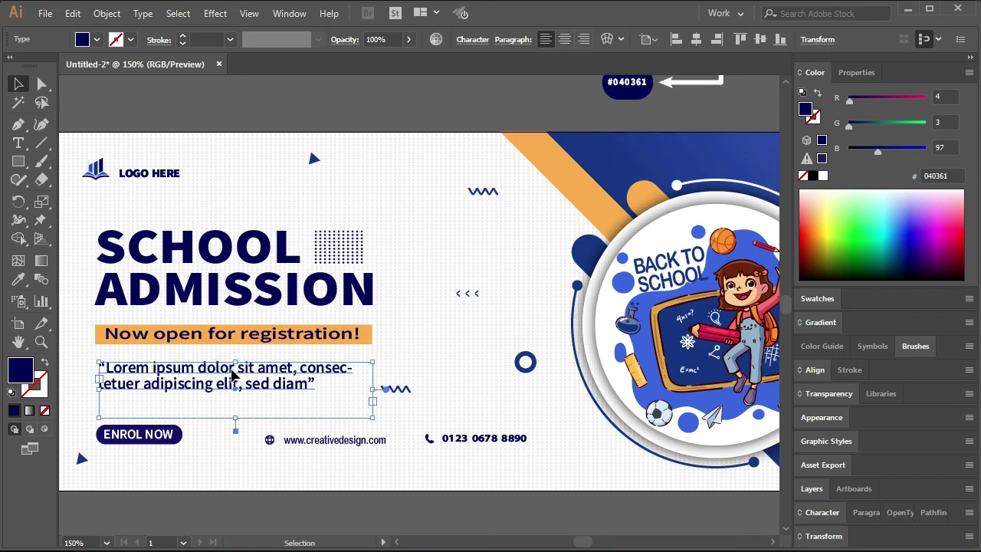
drag(232, 368, 284, 352)
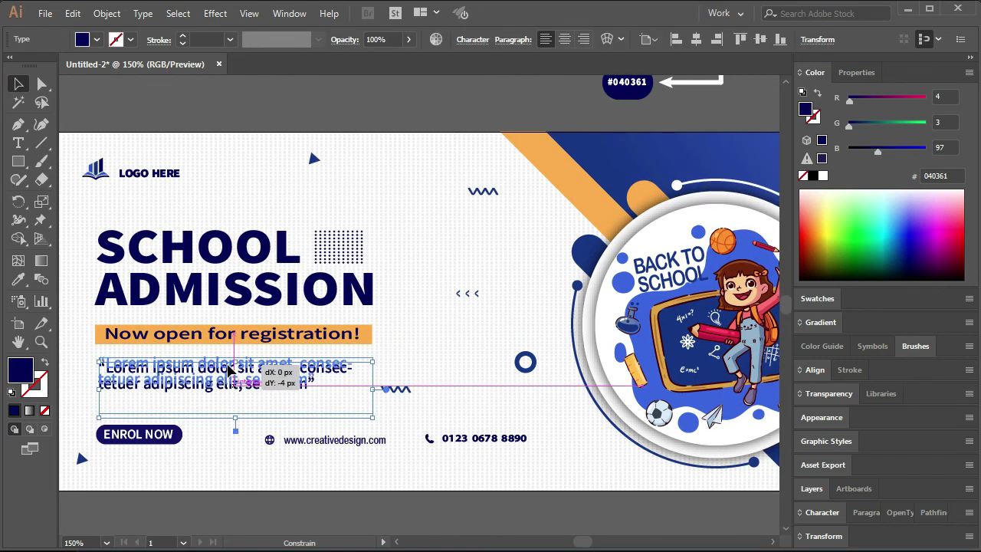
click(417, 318)
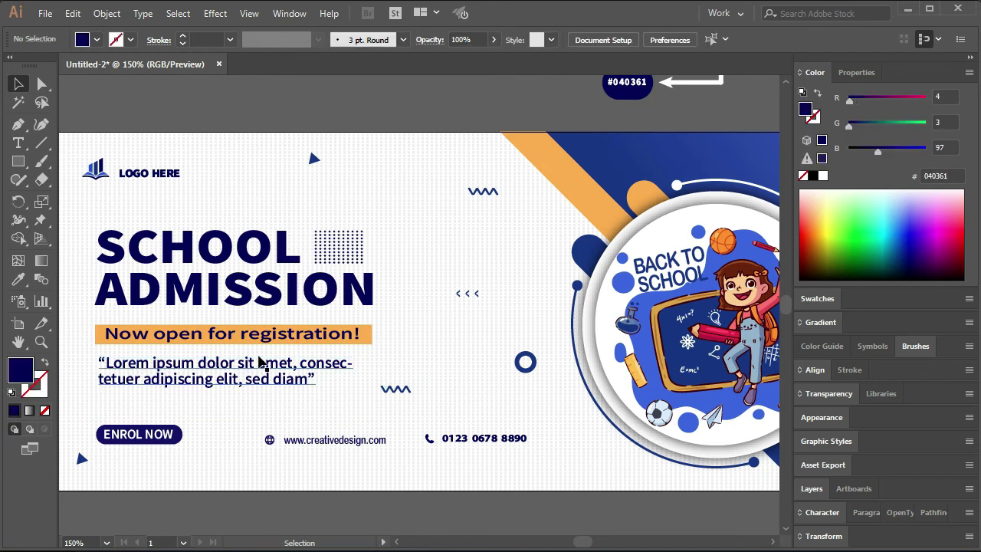
alt+scroll(234, 341, up, 2)
click(234, 330)
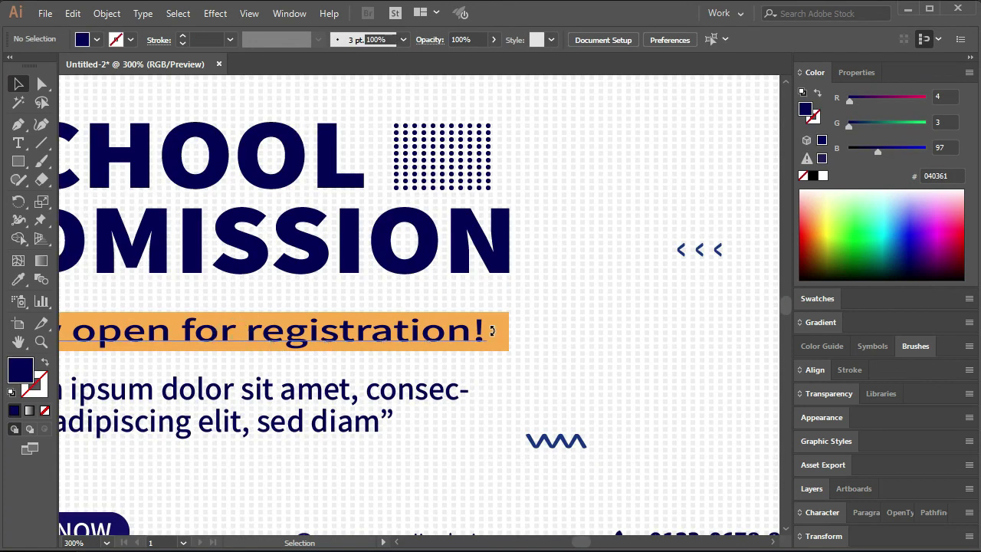
mouse_move(508, 339)
mouse_down()
mouse_move(617, 346)
mouse_move(583, 331)
mouse_move(550, 337)
mouse_up()
click(650, 387)
key(ctrl+1)
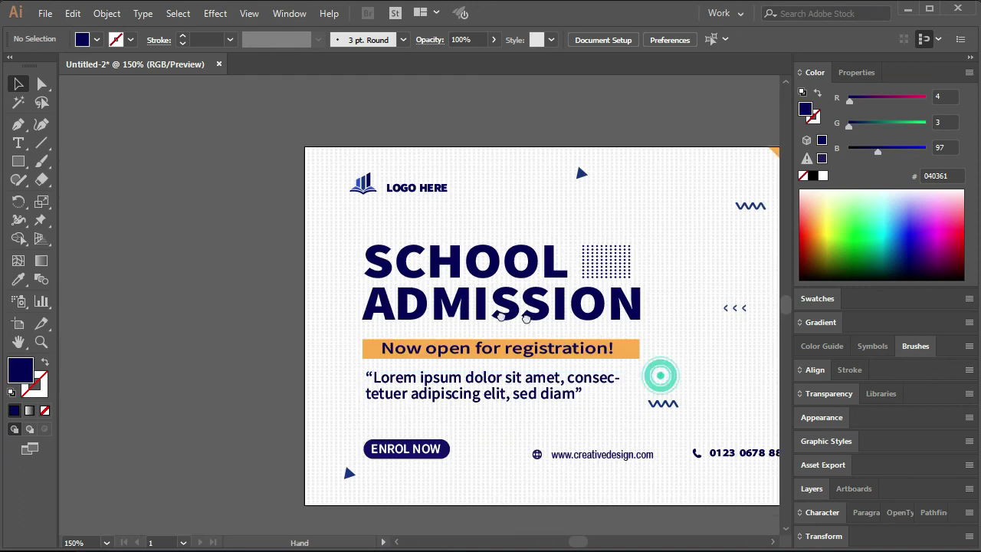
key(ctrl+plus)
Step: Reduce the quote text to 13 pt and nudge it up slightly
click(357, 327)
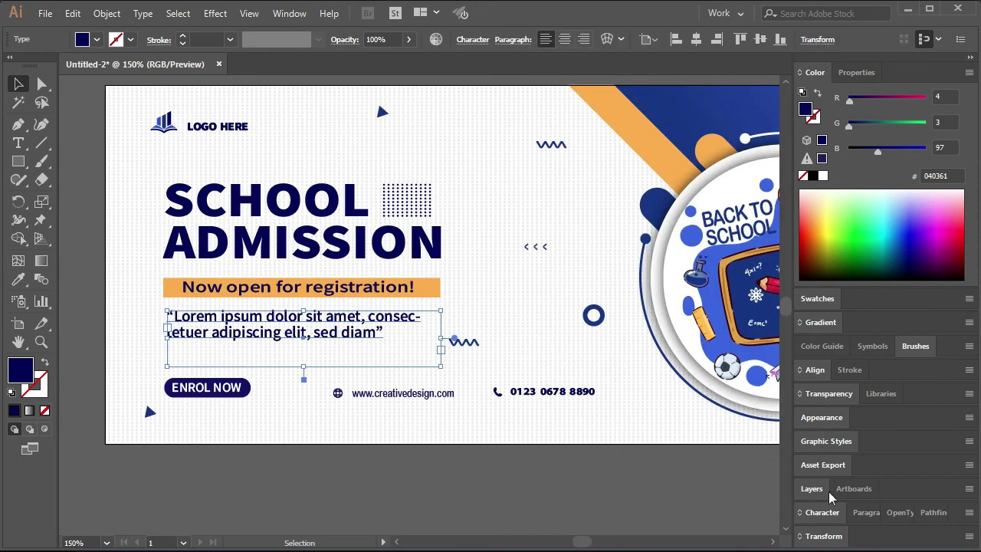
click(832, 513)
click(821, 385)
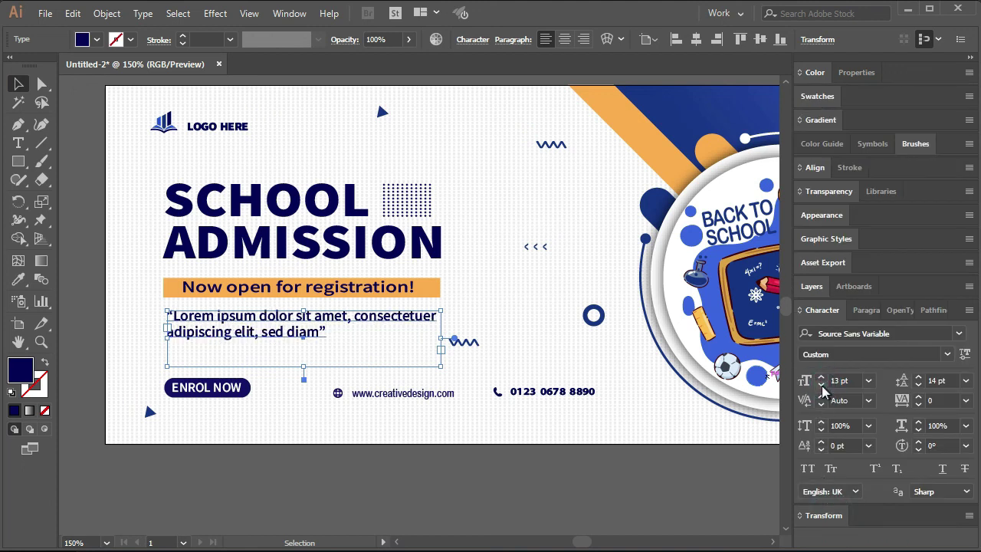
key(Up)
key(Up)
key(Up)
click(520, 322)
click(547, 340)
key(ctrl+minus)
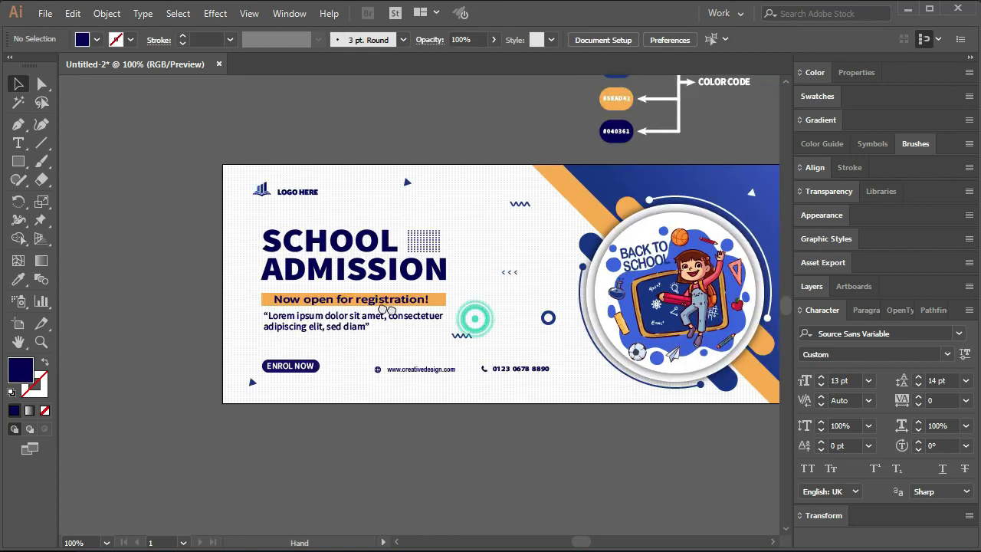
scroll(383, 306, right, 3)
Step: Nudge the orange bar and its registration text up together
click(346, 290)
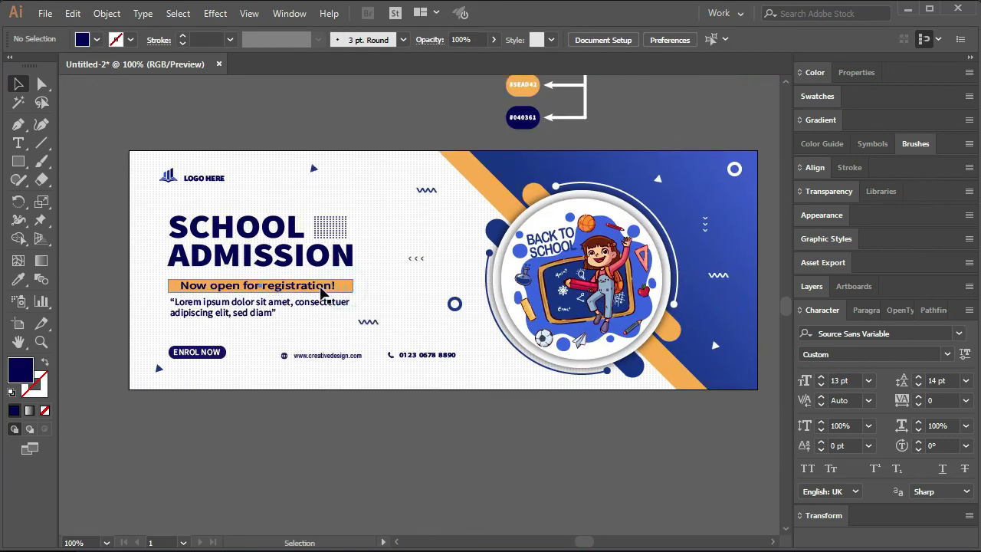
shift+click(312, 287)
key(Up)
key(Up)
key(Up)
click(374, 296)
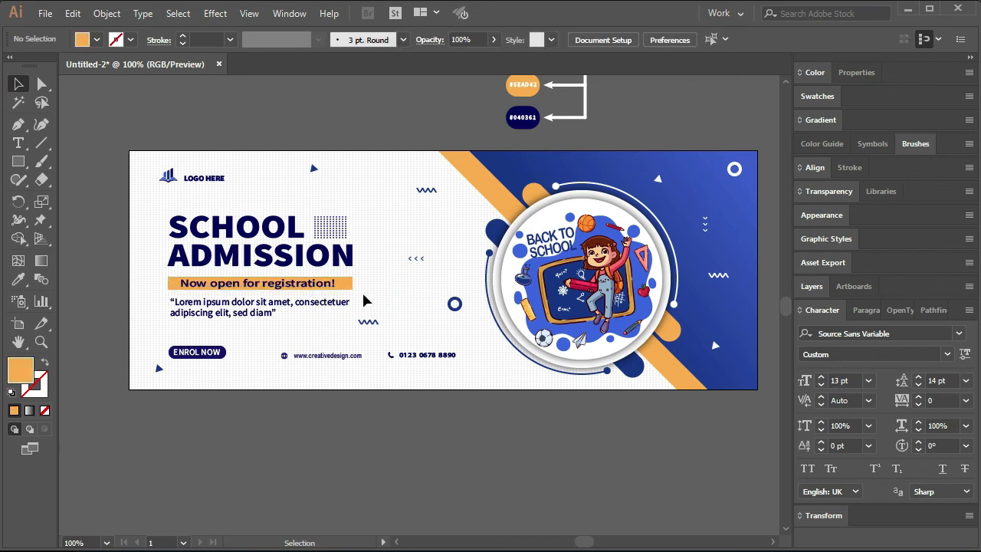
drag(272, 209, 261, 267)
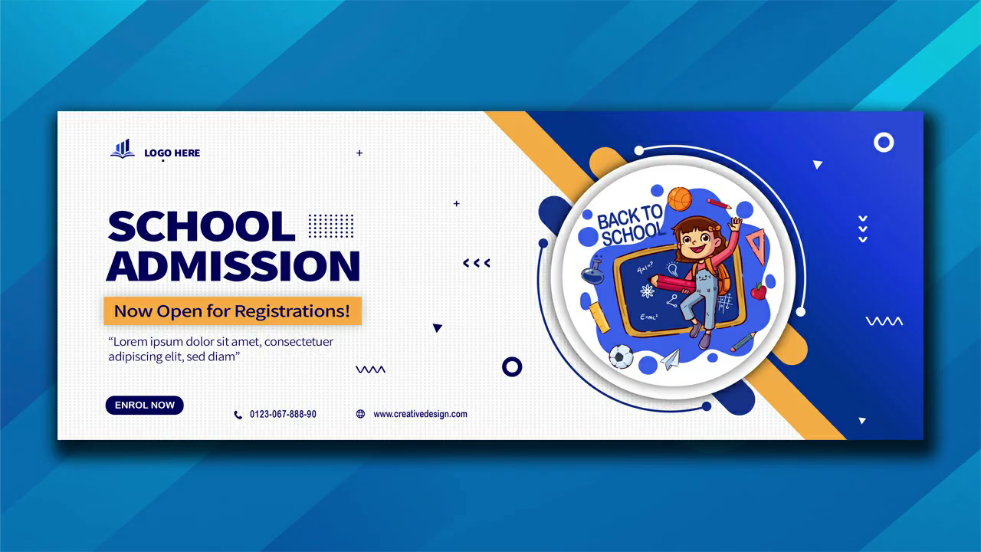